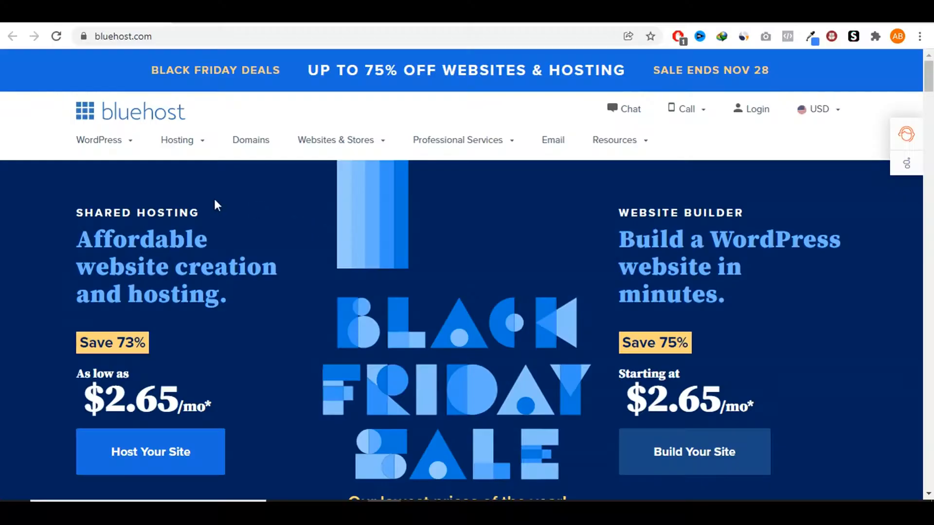
# - Open the WordPress website builder plans from the homepage's Website Builder offer
pyautogui.scroll(-4, 474, 321)
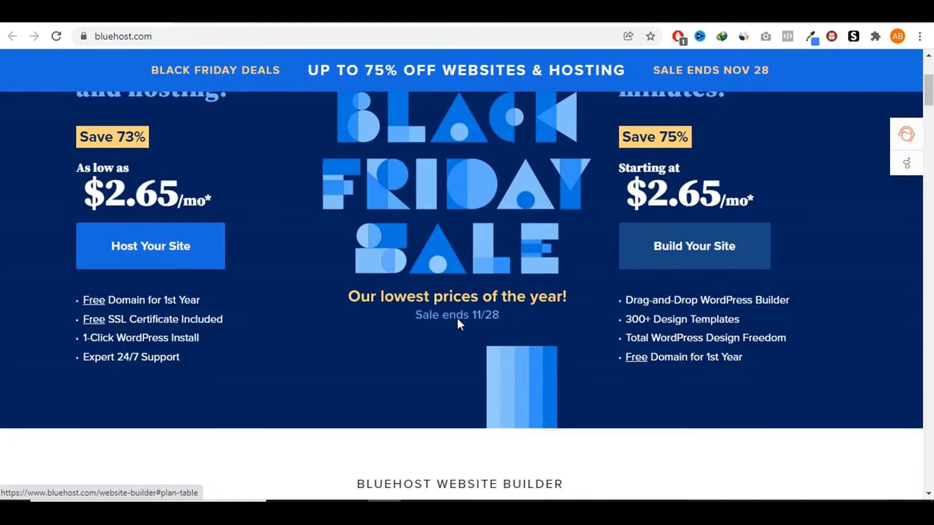
pyautogui.scroll(4, 459, 323)
pyautogui.scroll(-2, 457, 325)
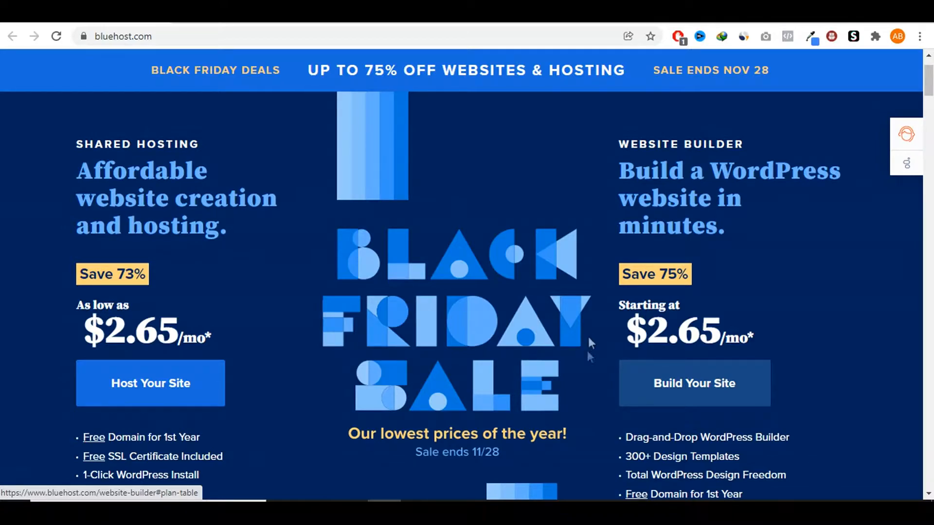
pyautogui.click(688, 392)
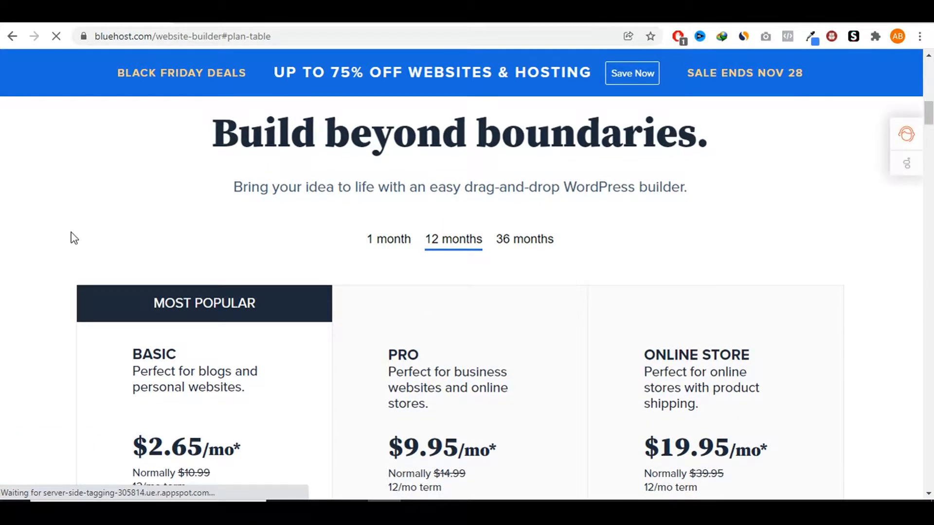
# - Compare the Basic, Pro and Online Store plans by billing term, monthly price and top features
pyautogui.scroll(-7, 74, 238)
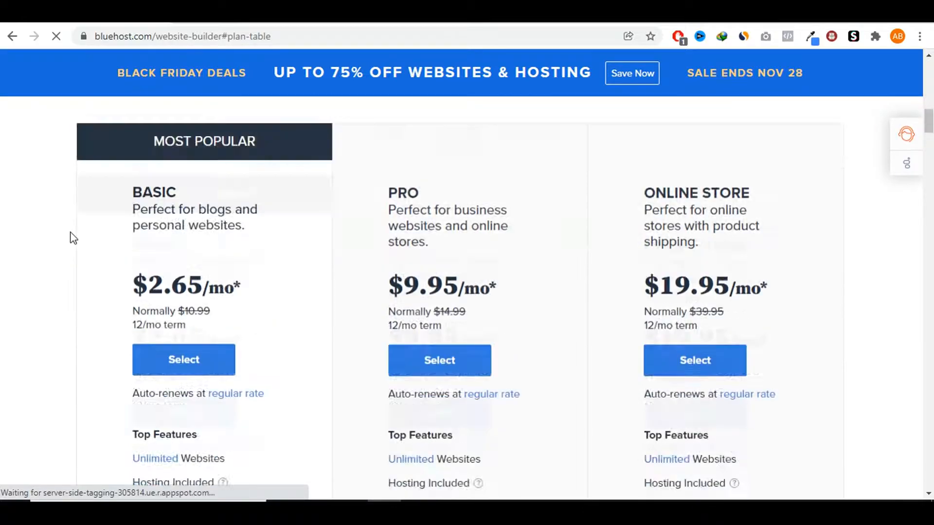
pyautogui.scroll(5, 73, 238)
pyautogui.scroll(7, 73, 238)
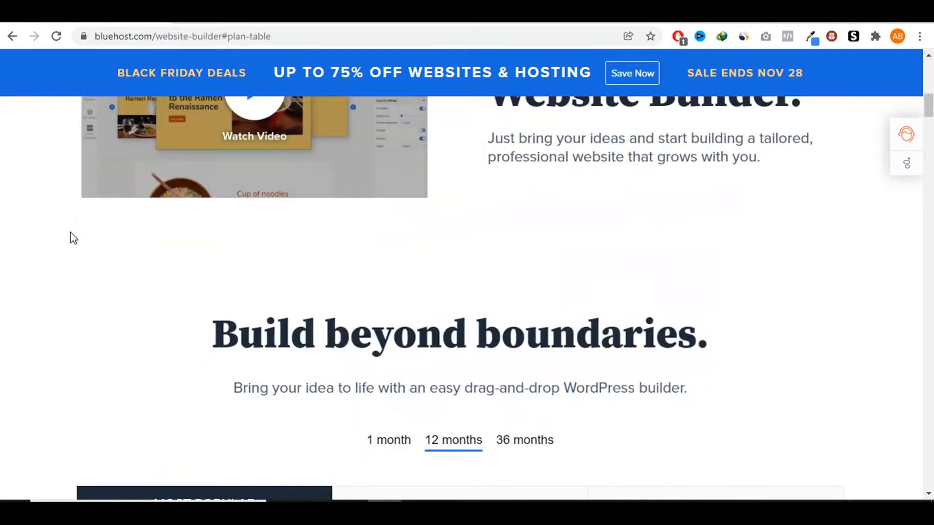
pyautogui.scroll(-3, 71, 236)
pyautogui.scroll(-2, 343, 233)
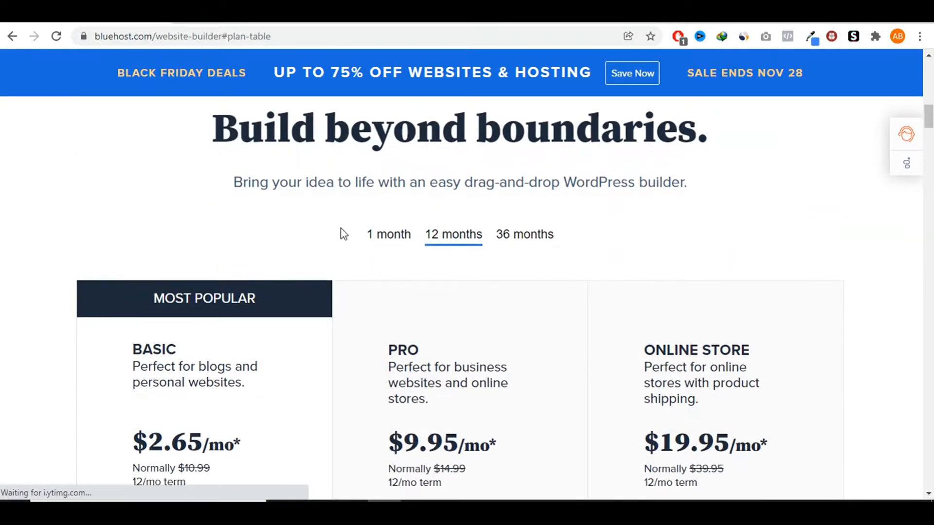
pyautogui.click(389, 234)
pyautogui.click(436, 237)
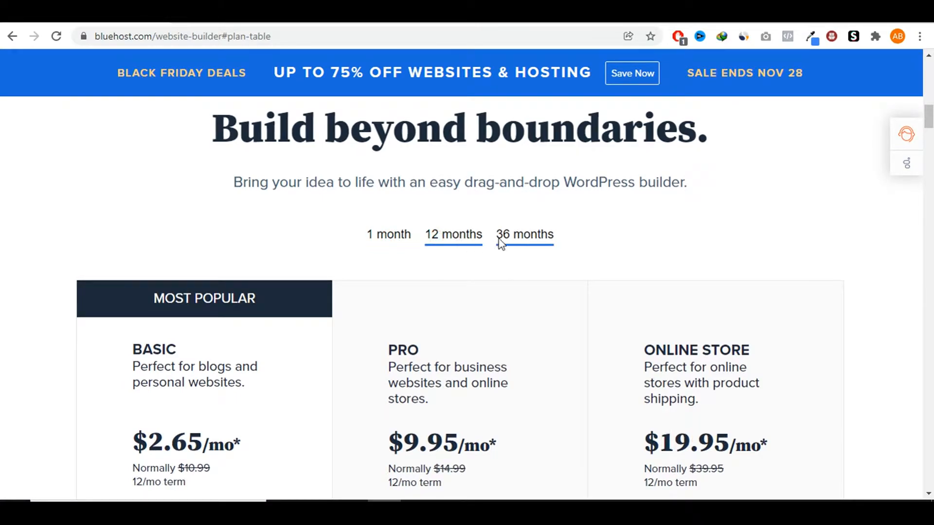
pyautogui.scroll(-1, 319, 245)
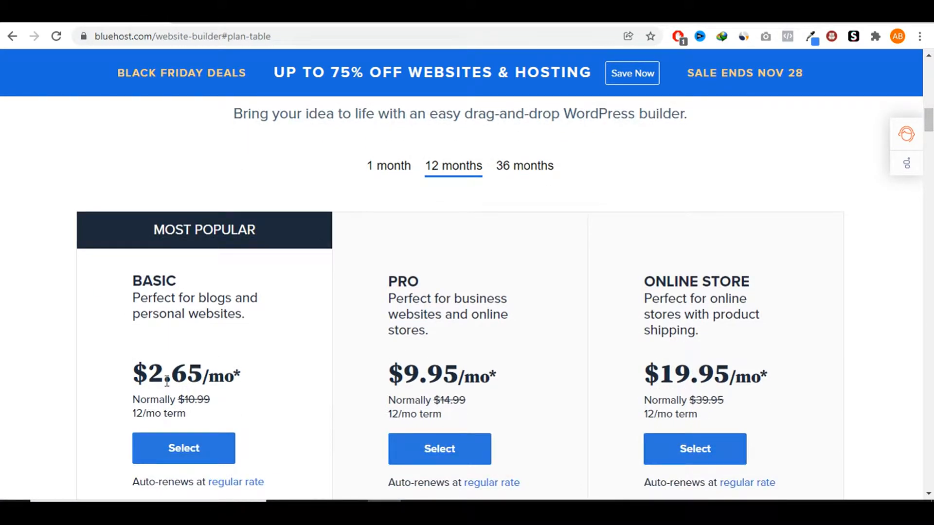
pyautogui.click(192, 448)
pyautogui.scroll(-7, 87, 374)
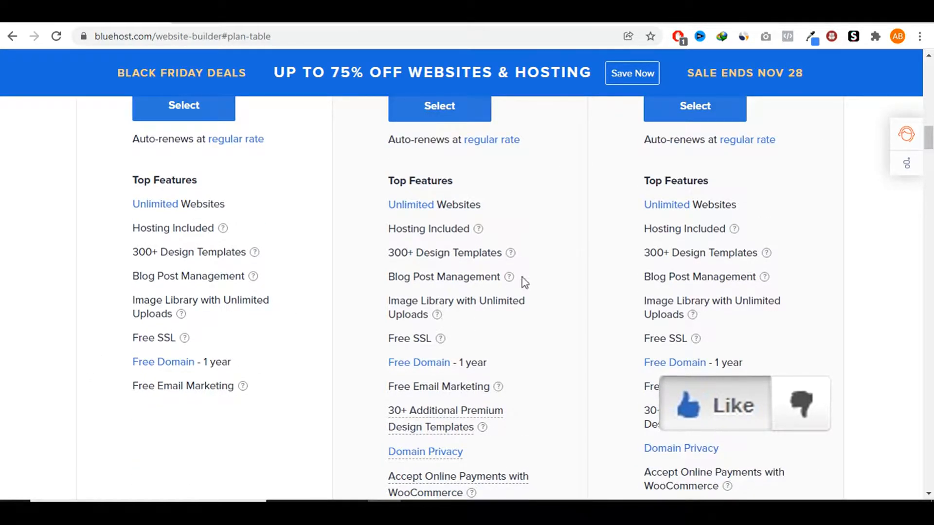
pyautogui.scroll(-1, 340, 312)
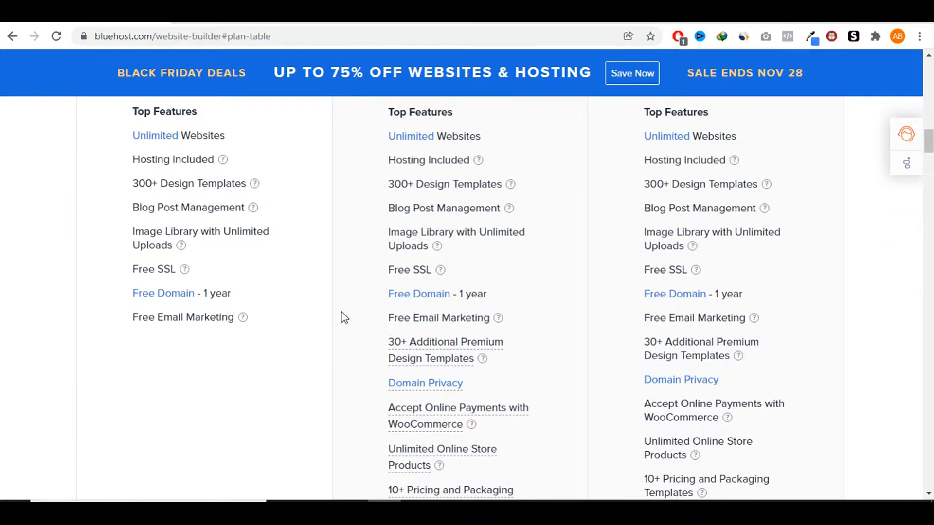
pyautogui.scroll(7, 345, 318)
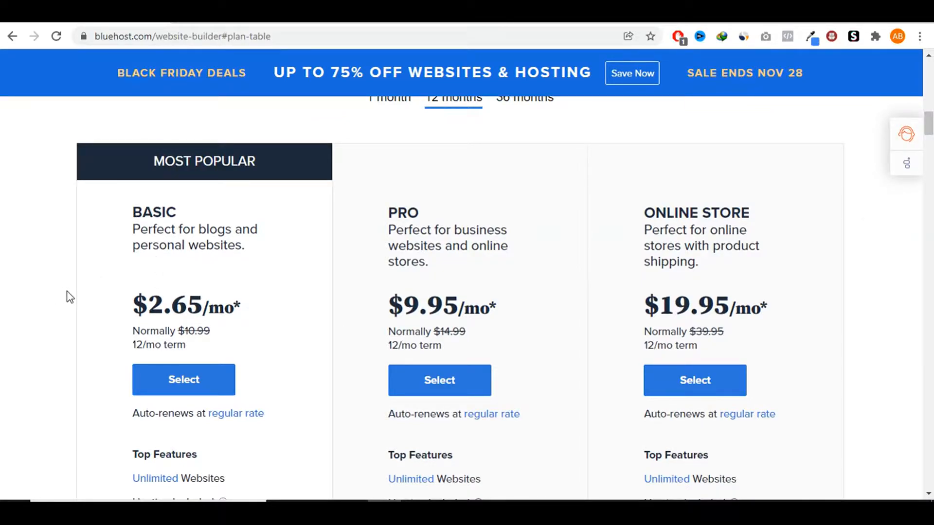
pyautogui.scroll(3, 68, 297)
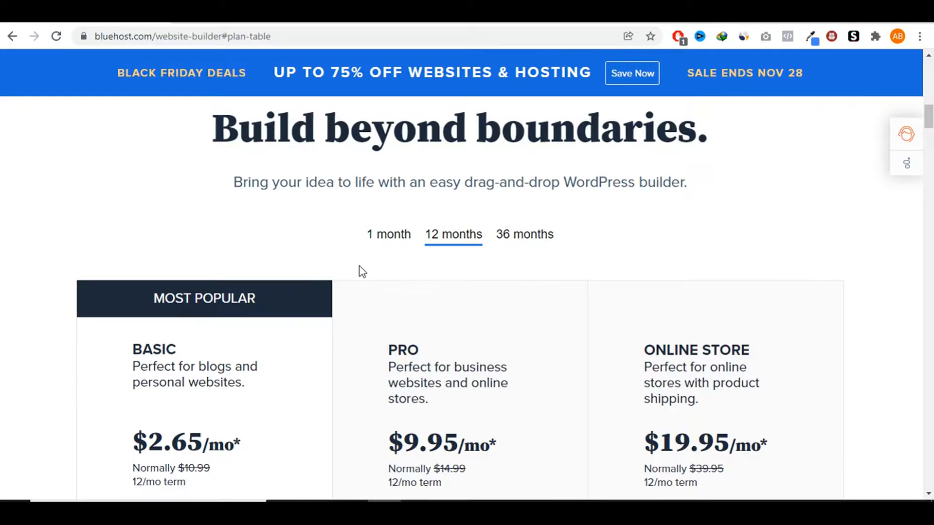
# - Select the Basic website builder plan on the 12-month term
pyautogui.scroll(-2, 423, 209)
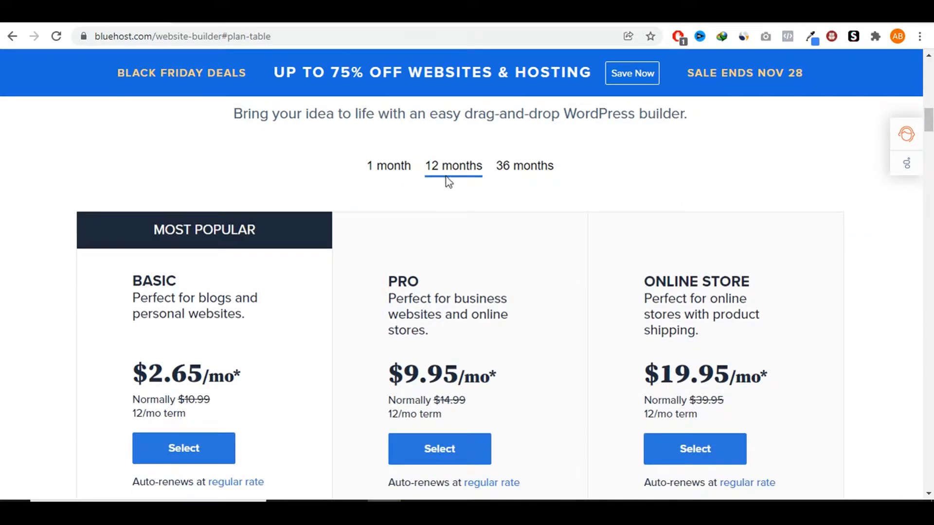
pyautogui.scroll(-1, 368, 281)
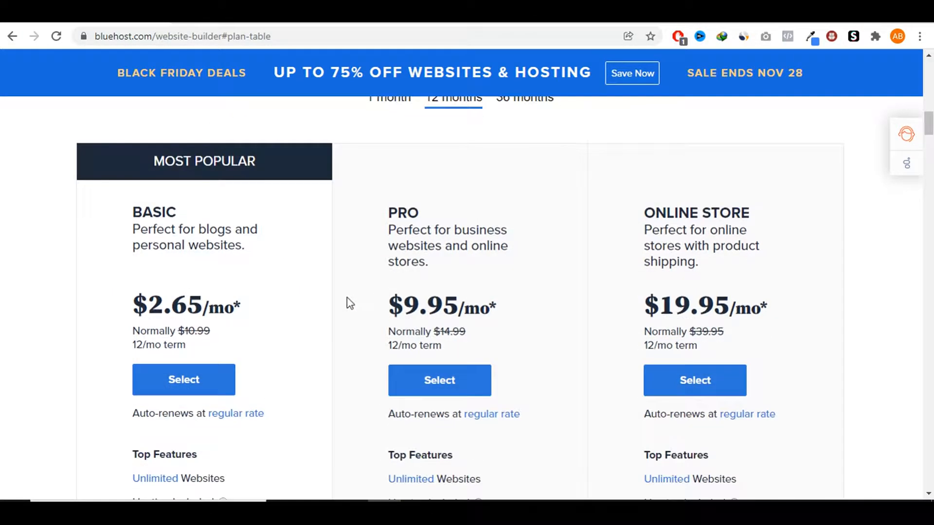
pyautogui.click(181, 384)
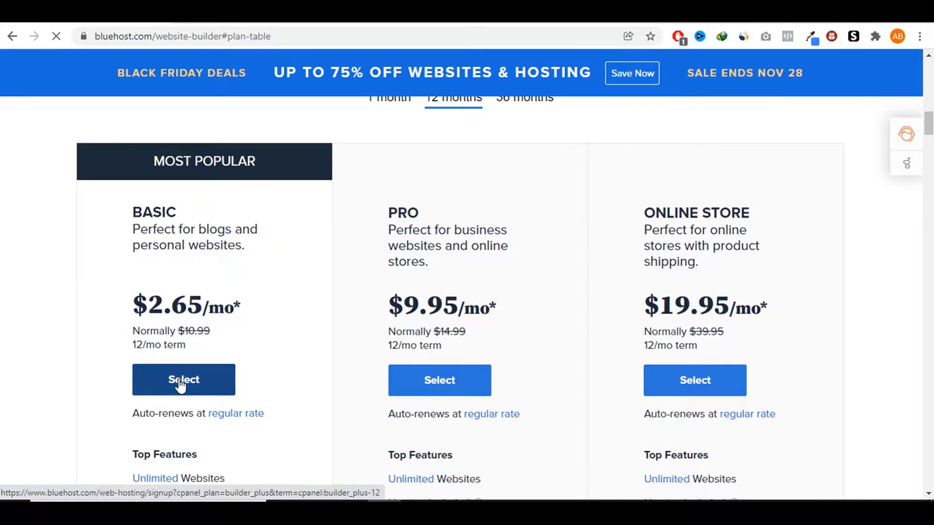
# - Create the new domain monetarytalk with the .com extension and continue to the account signup form
pyautogui.scroll(-3, 132, 338)
pyautogui.scroll(2, 132, 338)
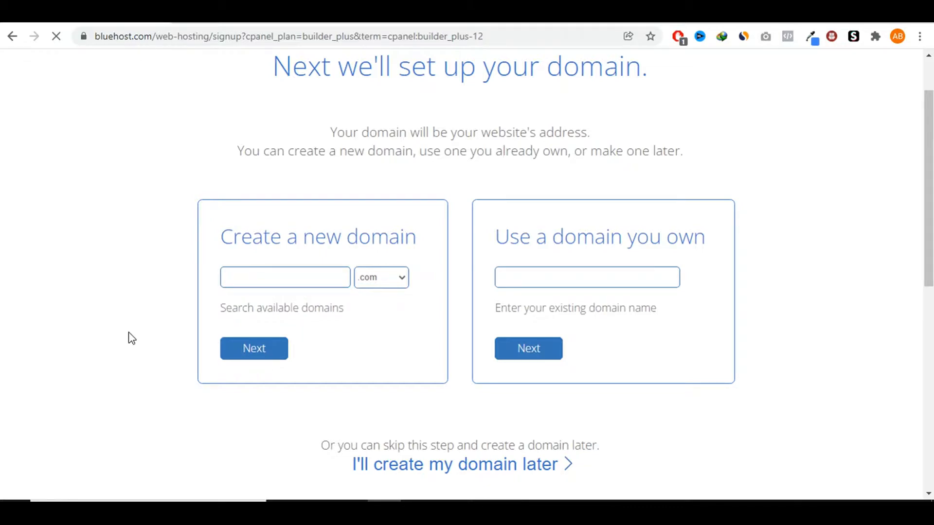
pyautogui.click(256, 285)
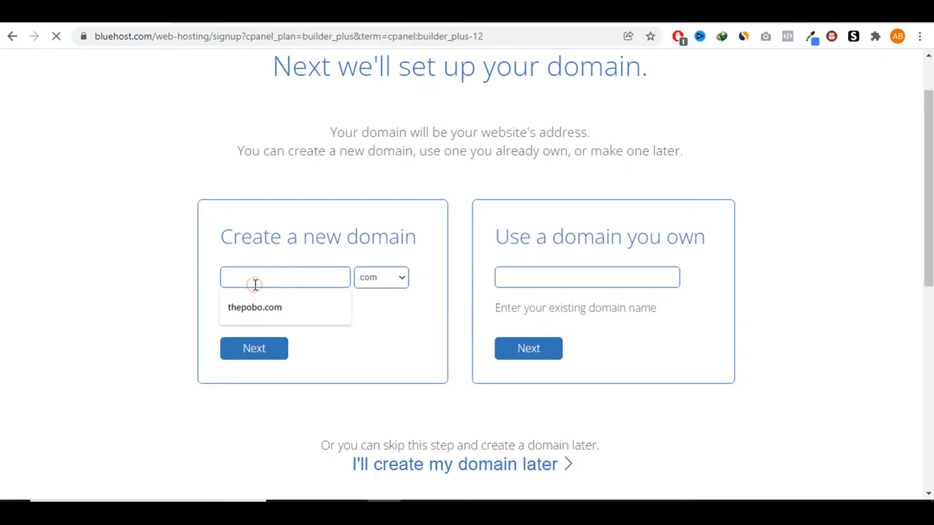
pyautogui.click(165, 286)
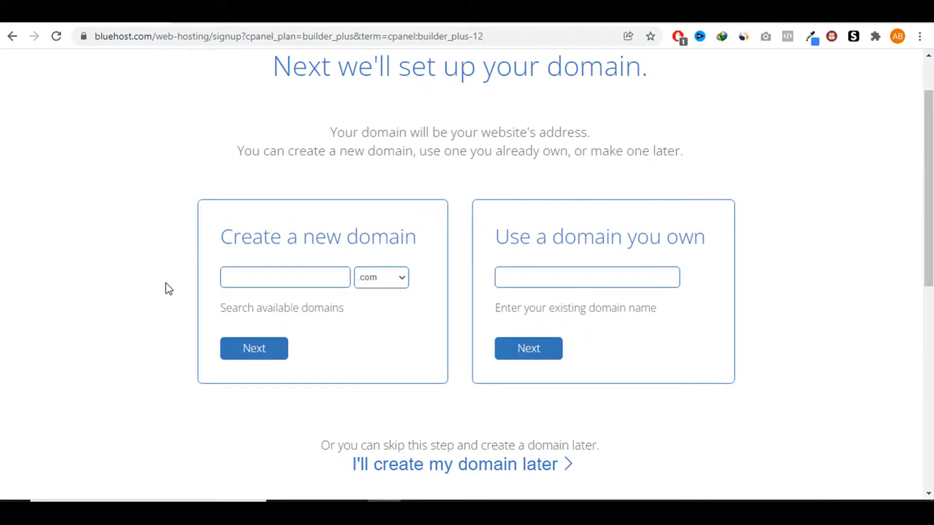
pyautogui.click(252, 275)
pyautogui.write('monetarytalk')
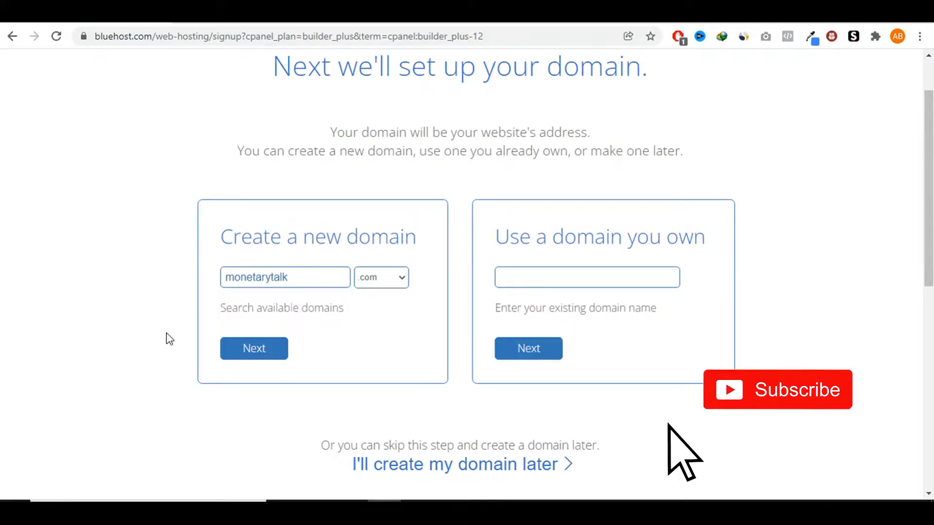
pyautogui.click(254, 356)
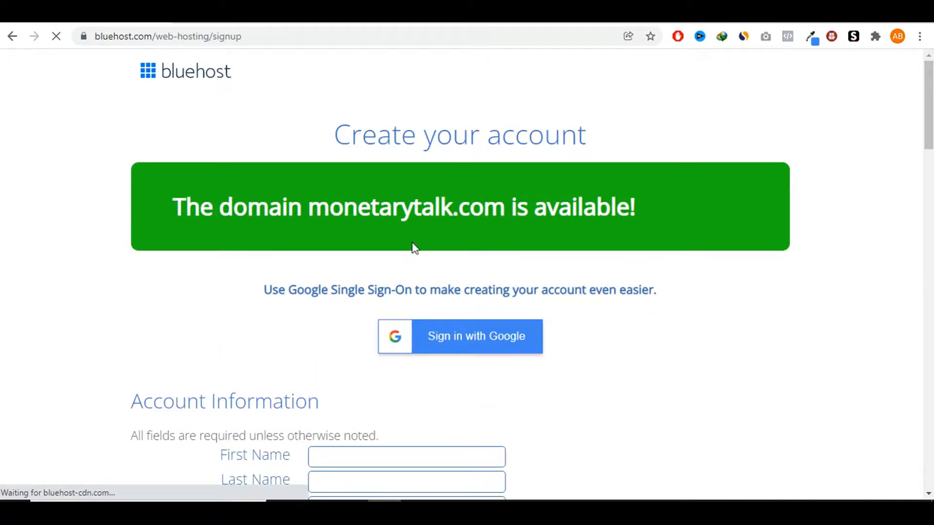
# - Review the signup form's account information fields, the available account plan terms and the package extras
pyautogui.scroll(-4, 138, 287)
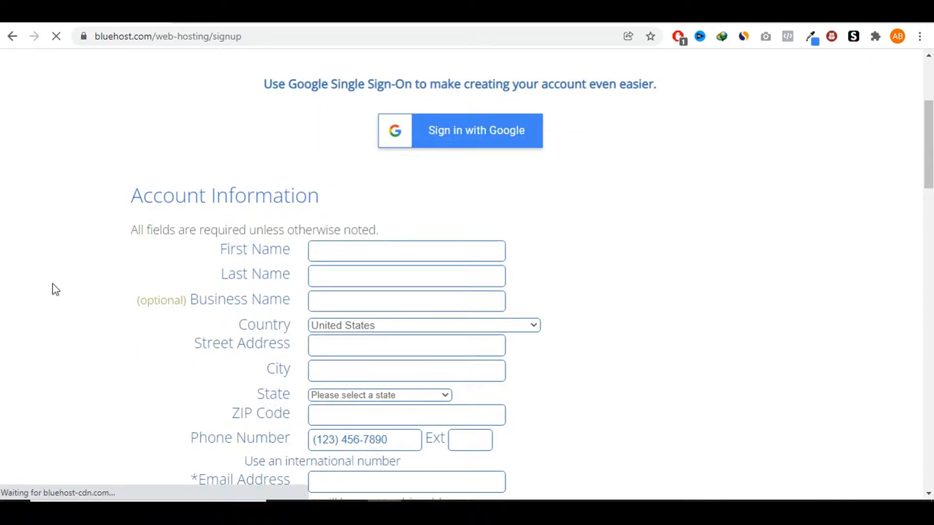
pyautogui.scroll(-3, 82, 291)
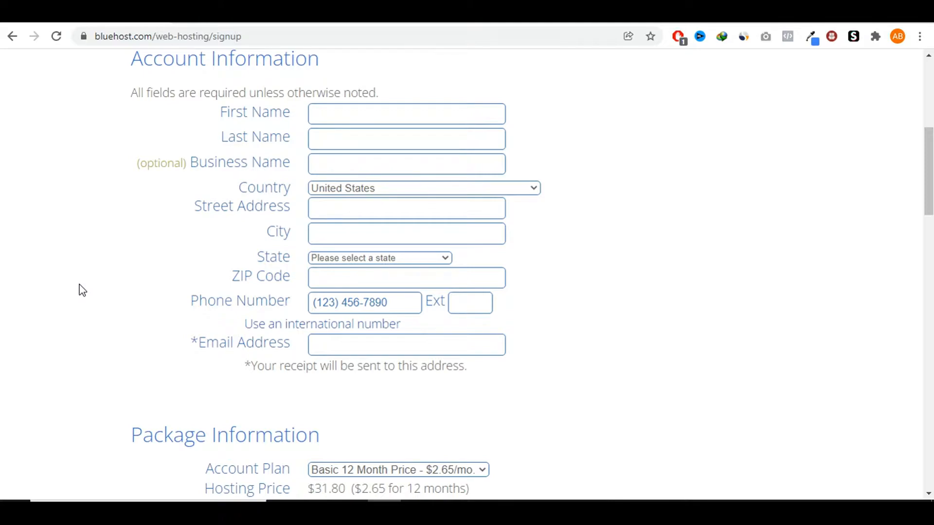
pyautogui.scroll(-4, 82, 290)
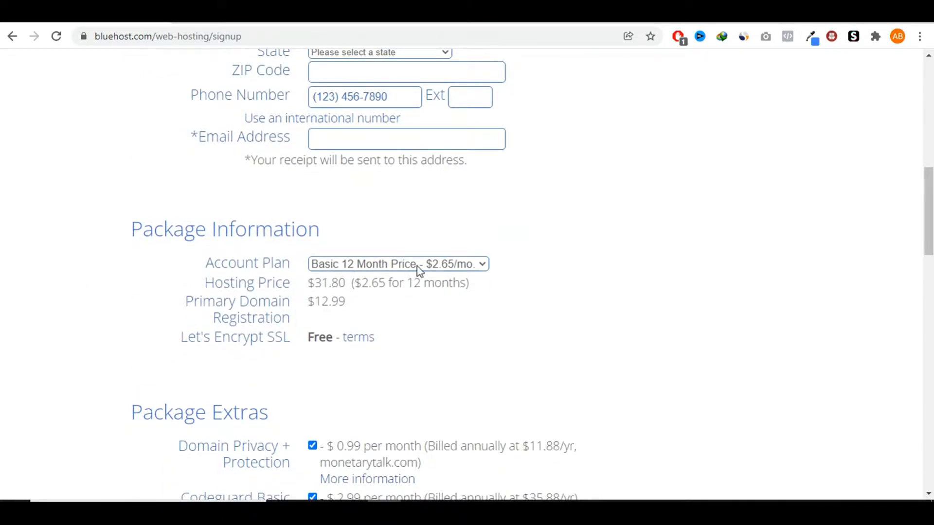
pyautogui.click(384, 266)
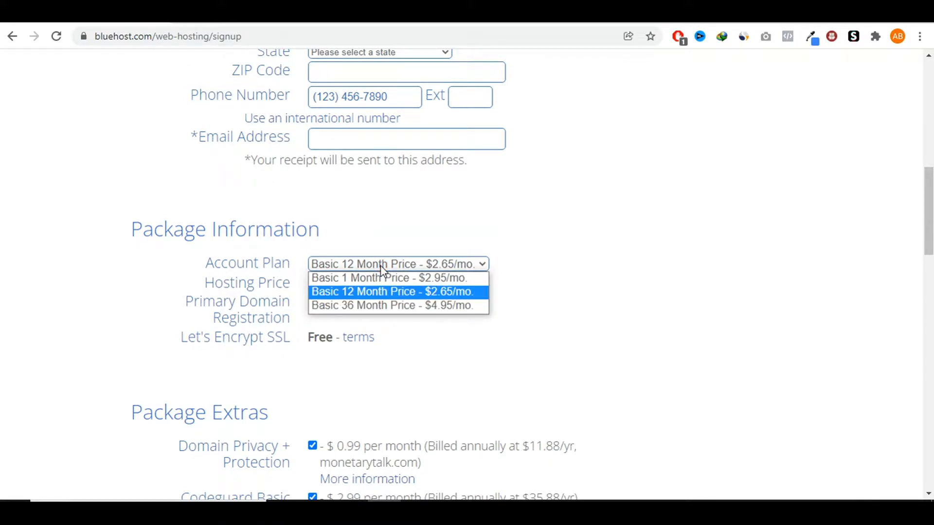
pyautogui.click(140, 271)
pyautogui.scroll(-3, 140, 268)
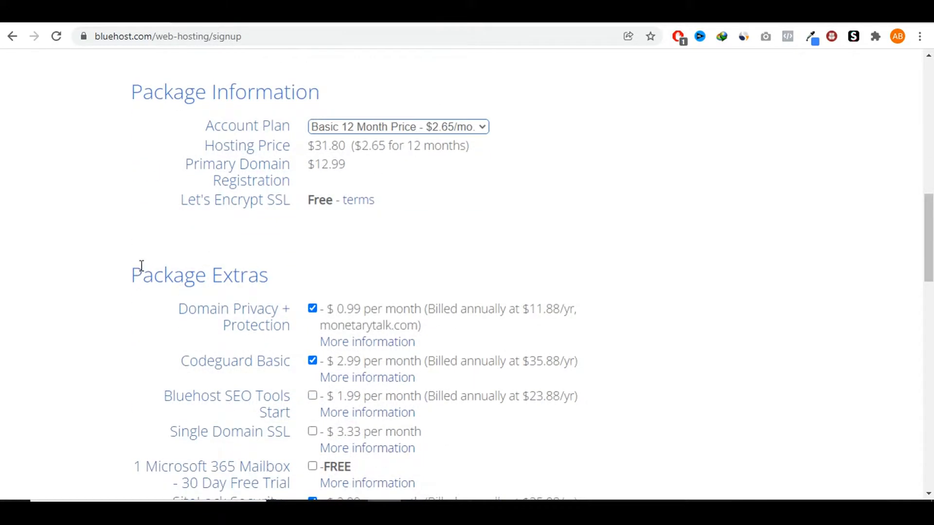
pyautogui.scroll(-2, 140, 266)
pyautogui.scroll(-2, 140, 268)
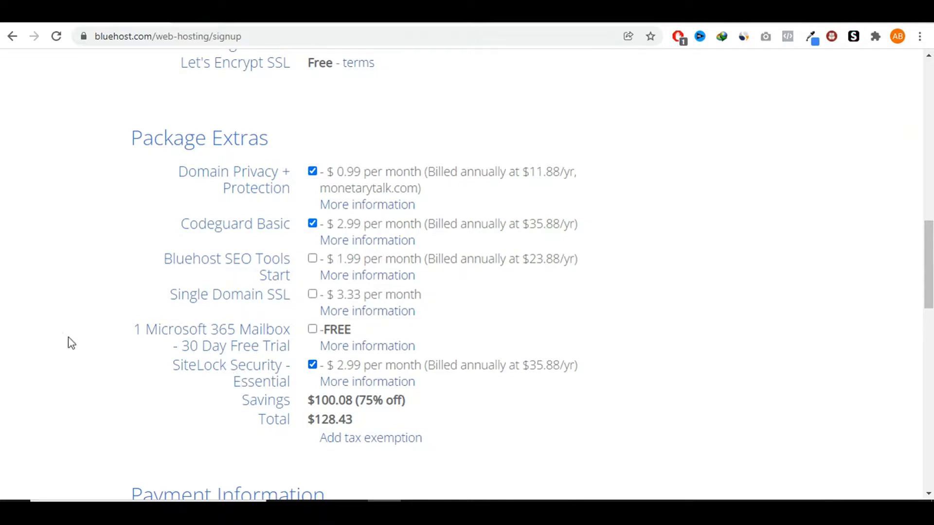
# - Remove the Domain Privacy + Protection, Codeguard Basic and SiteLock Security - Essential extras from the package
pyautogui.click(311, 171)
pyautogui.click(317, 223)
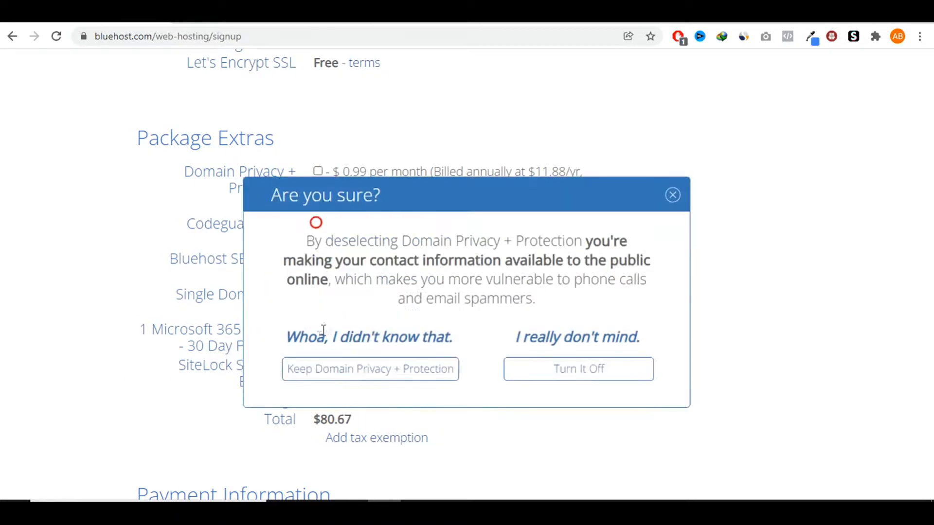
pyautogui.click(672, 201)
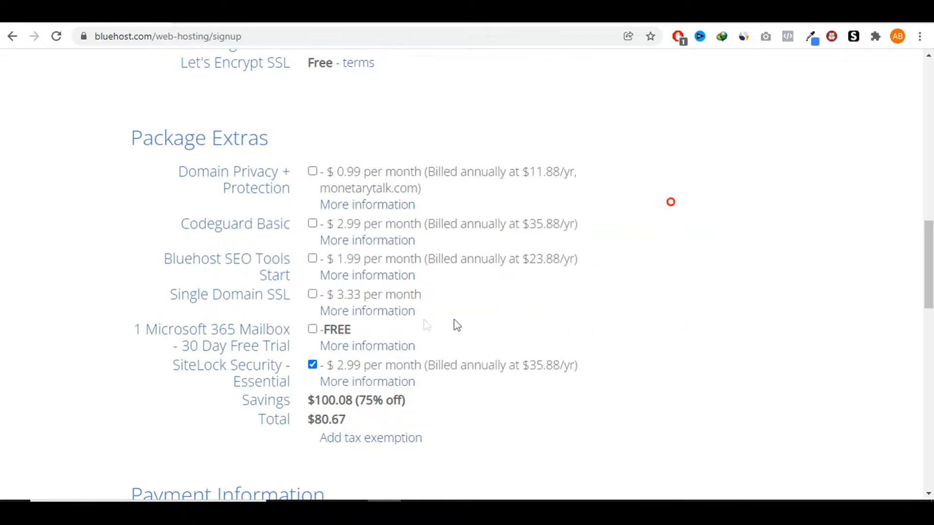
pyautogui.click(312, 365)
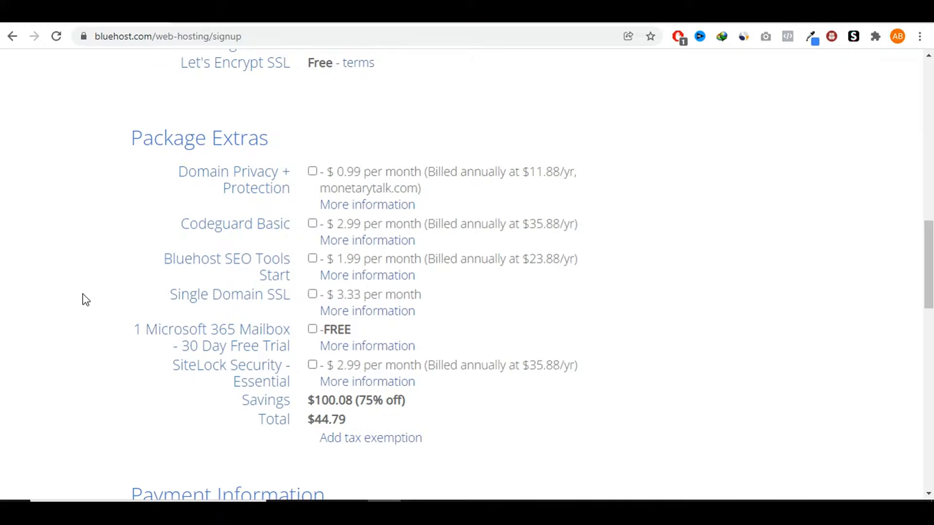
# - Agree to the Auto Renewal Terms, Terms of Service and Cancellation Policy, and submit the signup form
pyautogui.scroll(15, 85, 300)
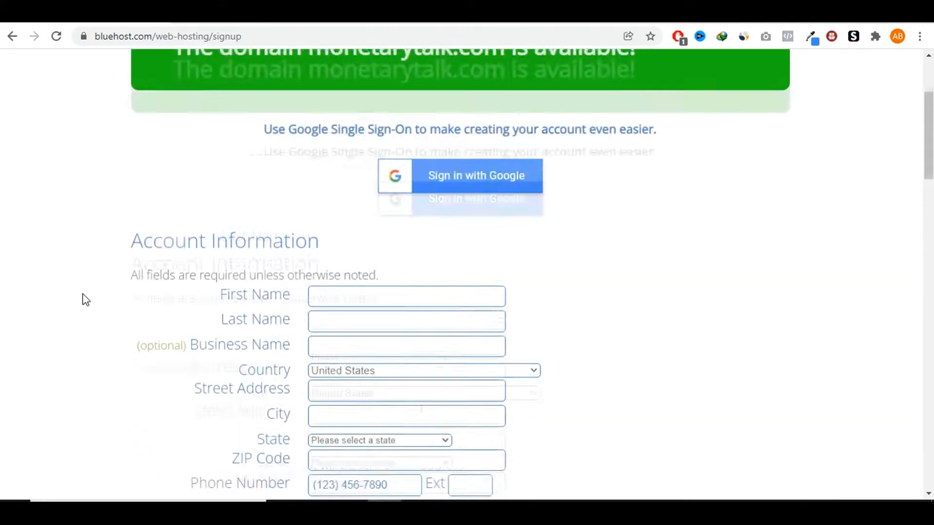
pyautogui.scroll(-13, 343, 286)
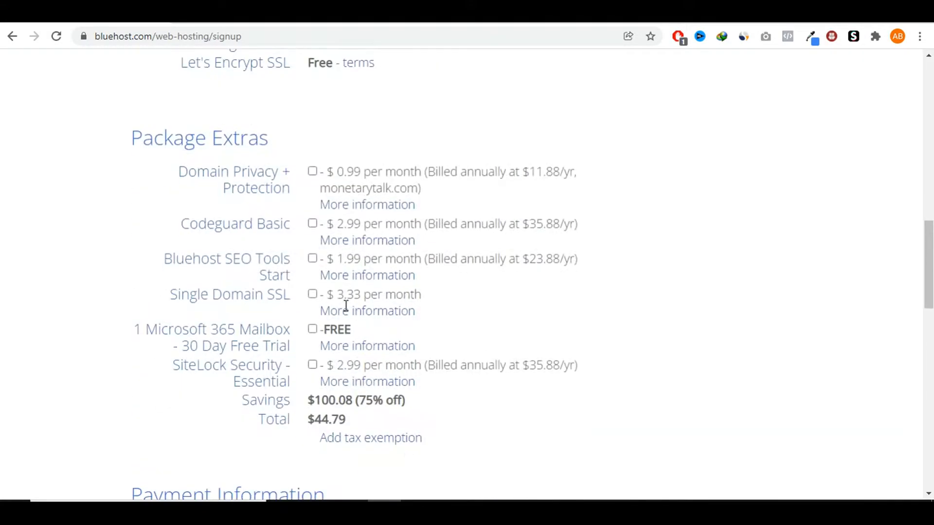
pyautogui.scroll(9, 229, 291)
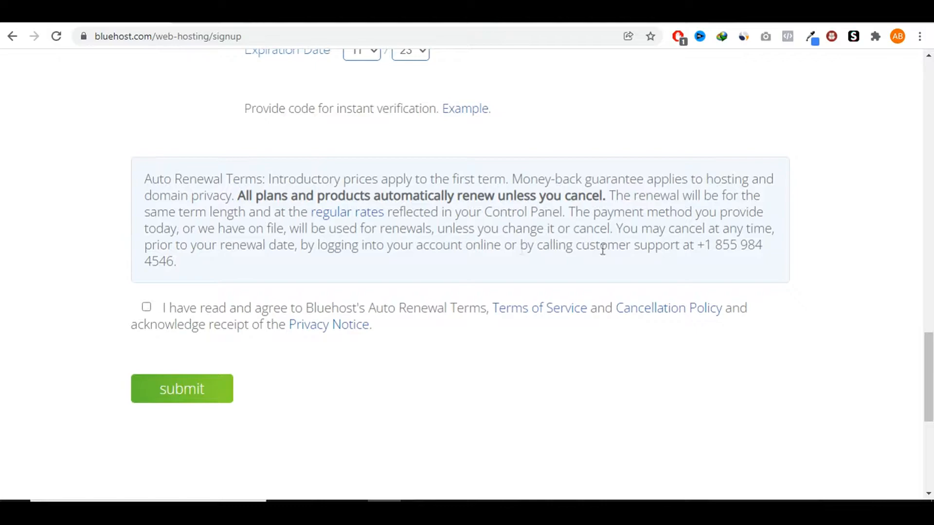
pyautogui.click(148, 308)
pyautogui.click(200, 400)
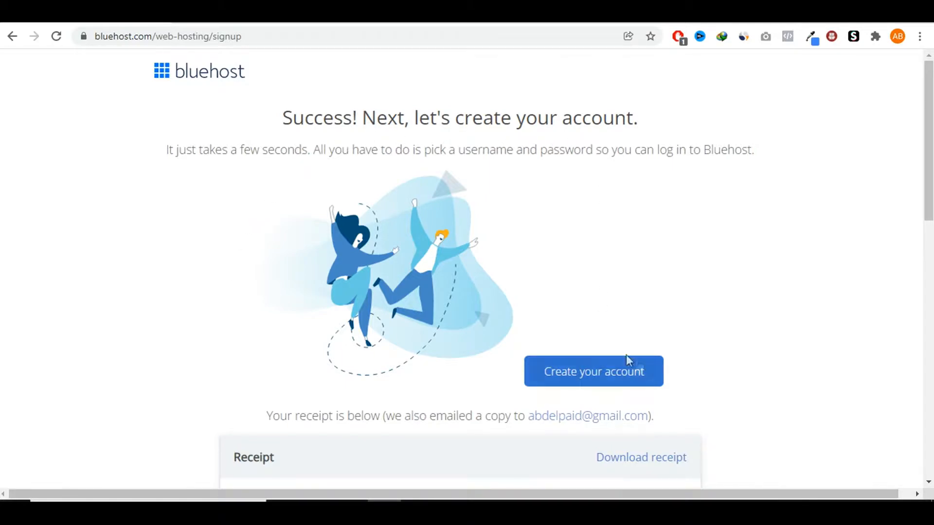
# - Start creating the hosting account and open the new password form for monetarytalk.com
pyautogui.click(588, 375)
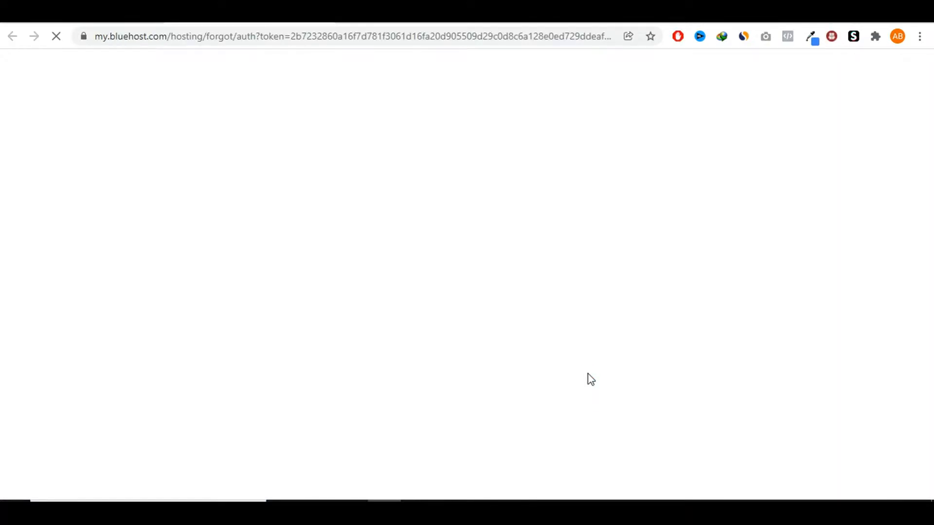
pyautogui.scroll(-3, 713, 273)
pyautogui.scroll(3, 713, 273)
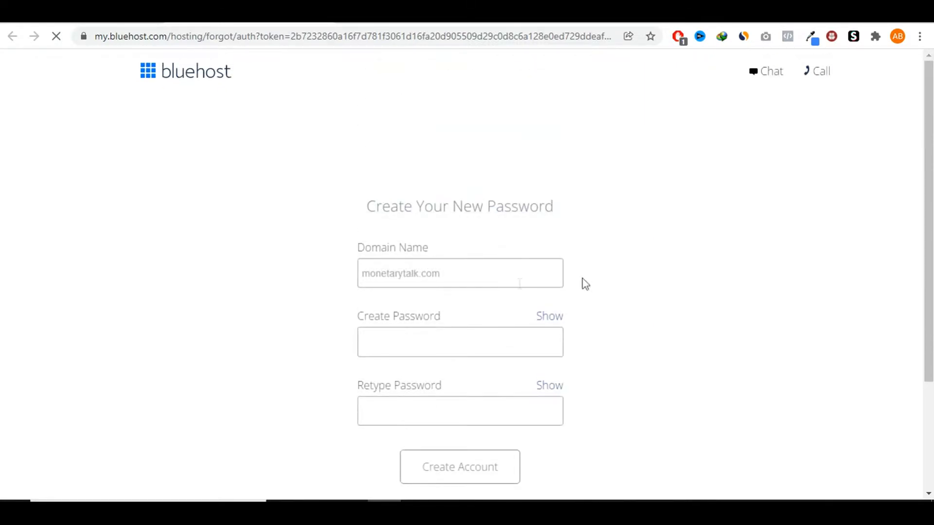
# - Create the hosting account for monetarytalk.com by entering and retyping the new account password and agreeing to the Privacy Policy and Terms of Service
pyautogui.click(419, 337)
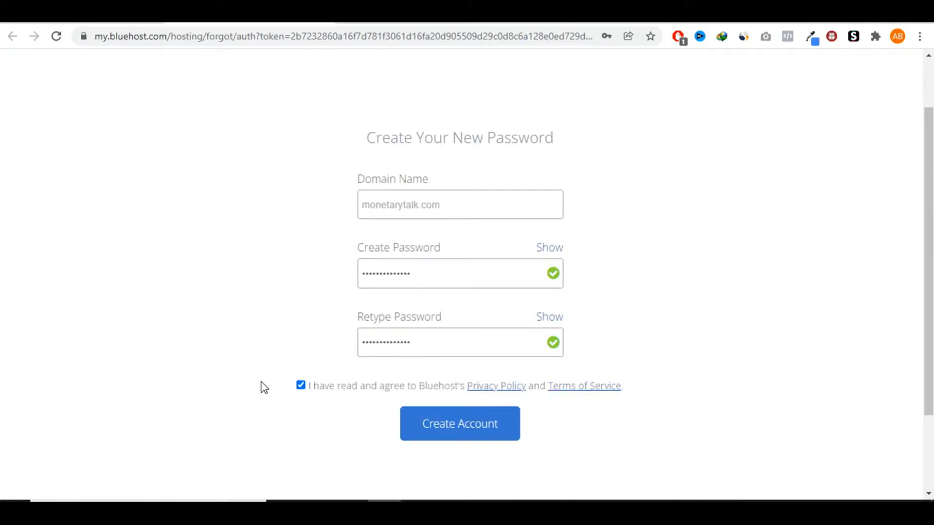
pyautogui.scroll(2, 264, 387)
pyautogui.scroll(-2, 264, 387)
pyautogui.click(434, 436)
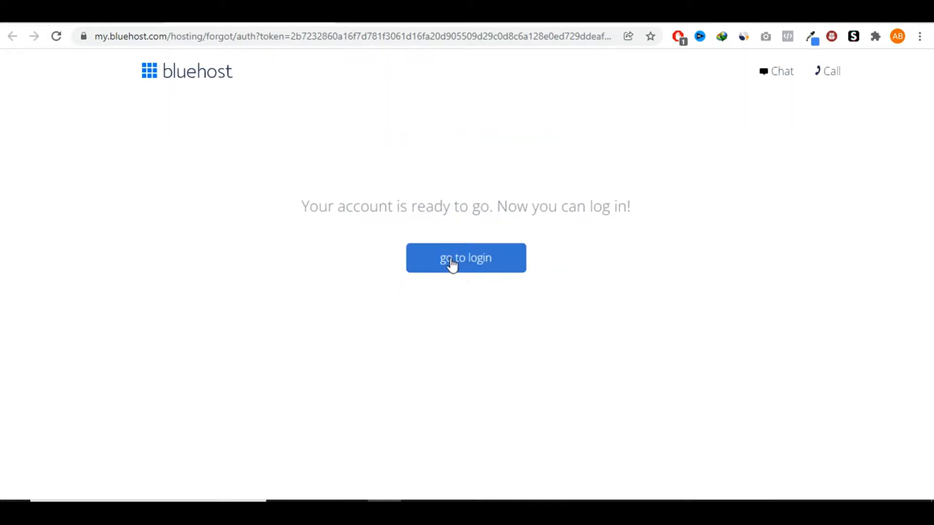
# - Go to the hosting login and log in for monetarytalk.com with the account password
pyautogui.click(451, 260)
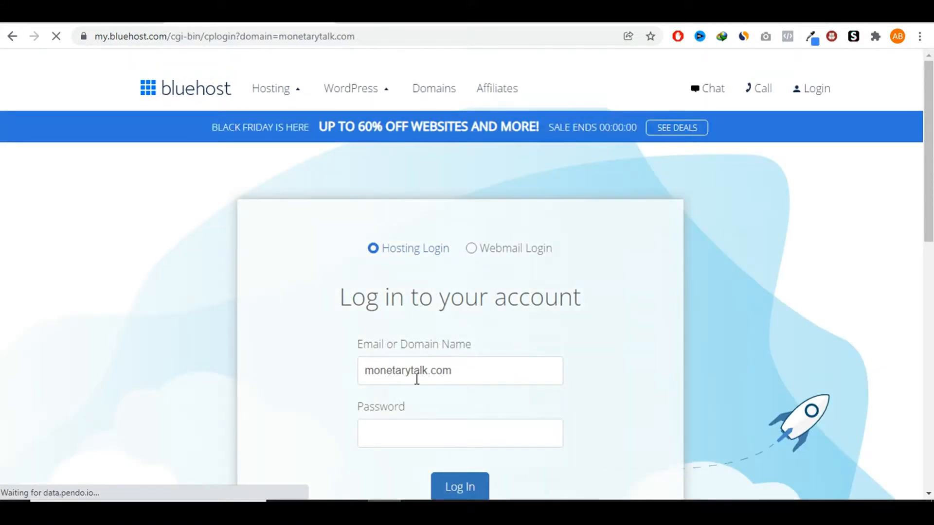
pyautogui.scroll(-1, 413, 373)
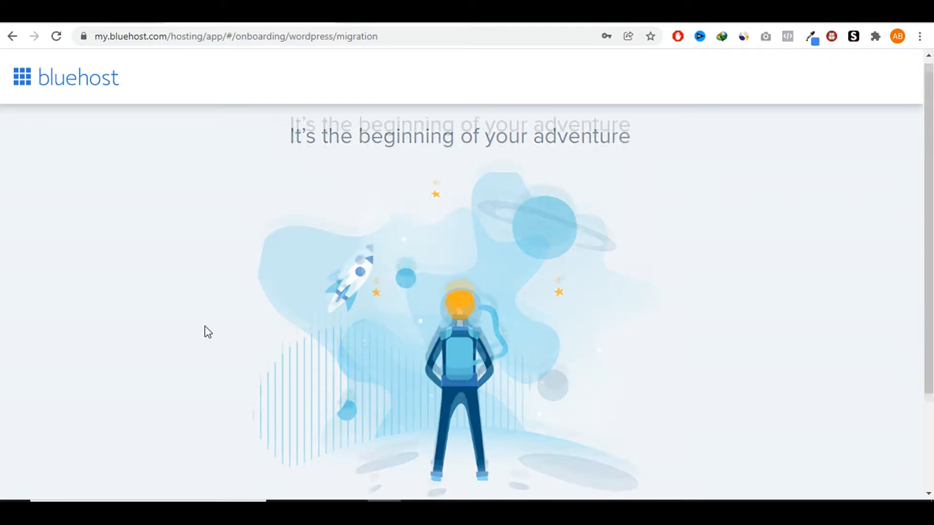
# - Start creating a new website, passing over the onboarding questions about help level, kind of site and website-building comfort
pyautogui.scroll(-3, 208, 333)
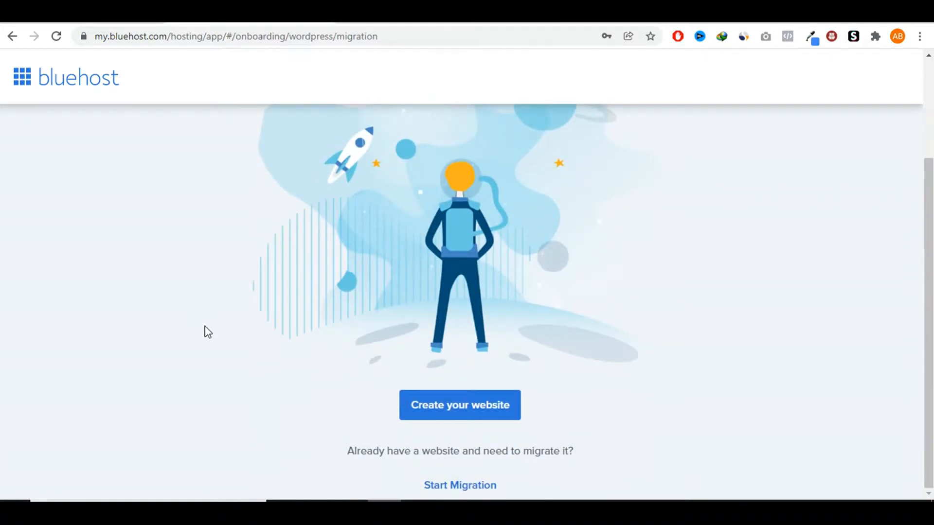
pyautogui.click(458, 411)
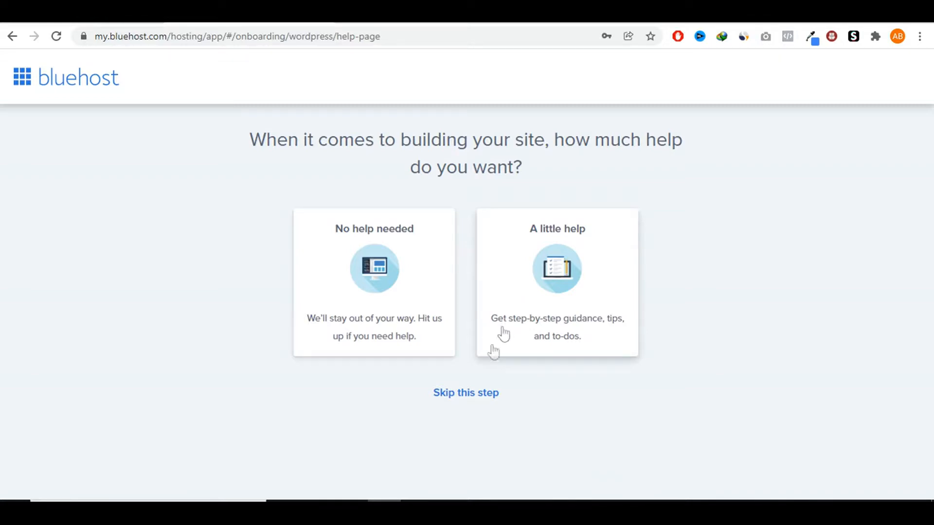
pyautogui.click(467, 395)
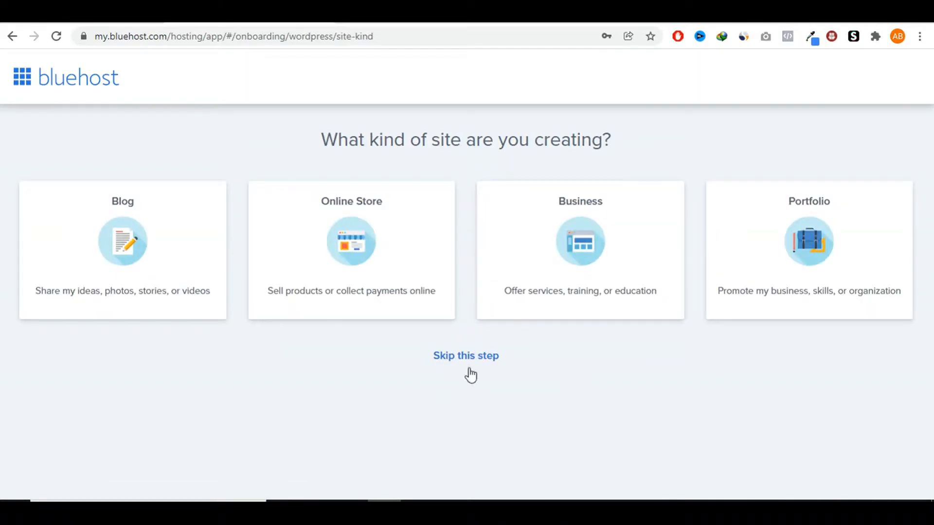
pyautogui.click(471, 357)
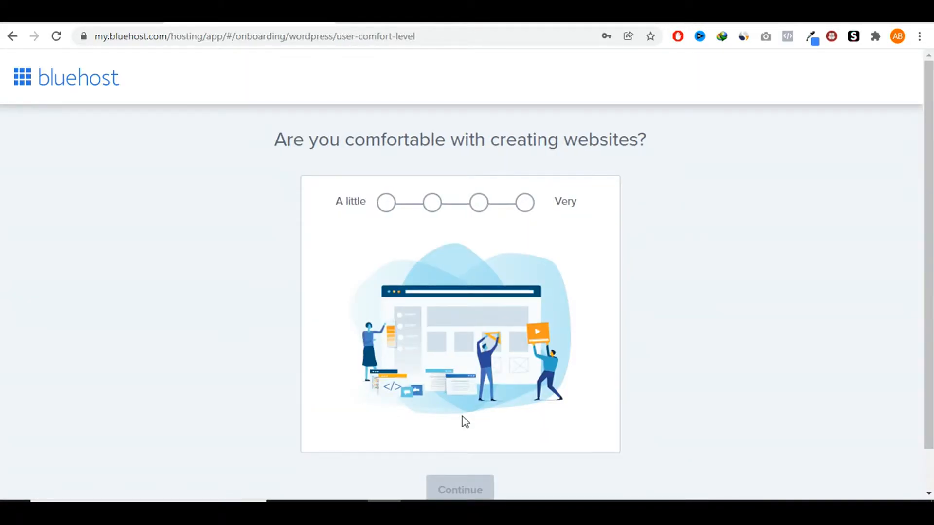
pyautogui.scroll(-1, 459, 479)
pyautogui.click(460, 485)
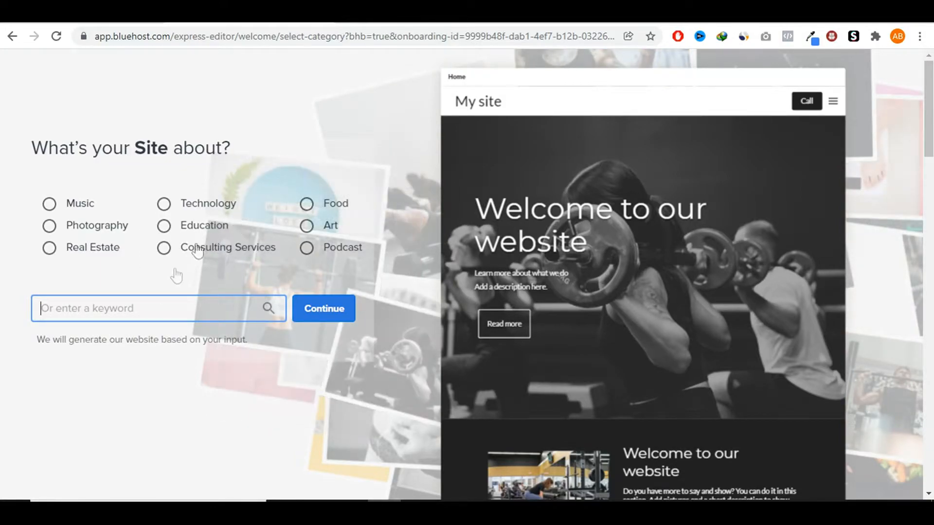
# - Choose Education as the site's topic and name the site "Education"
pyautogui.click(164, 232)
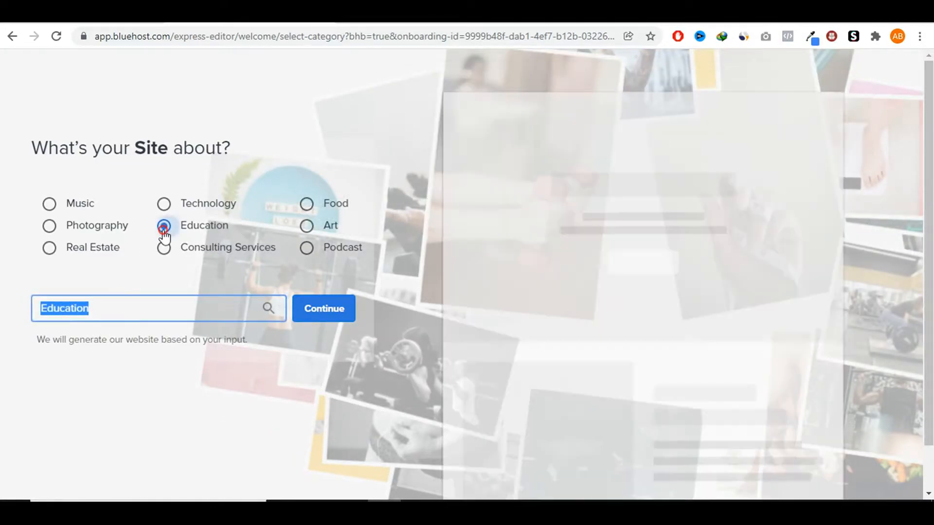
pyautogui.click(328, 316)
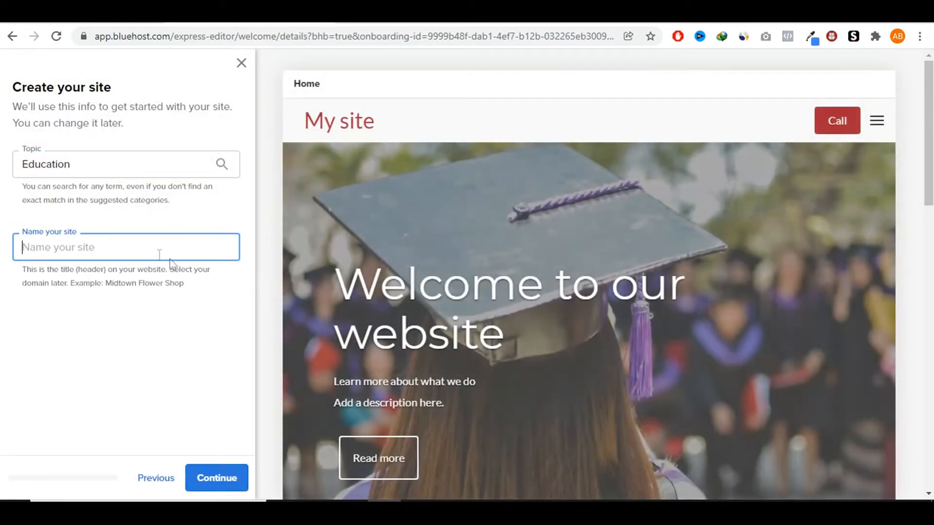
pyautogui.click(141, 249)
pyautogui.write('Educat')
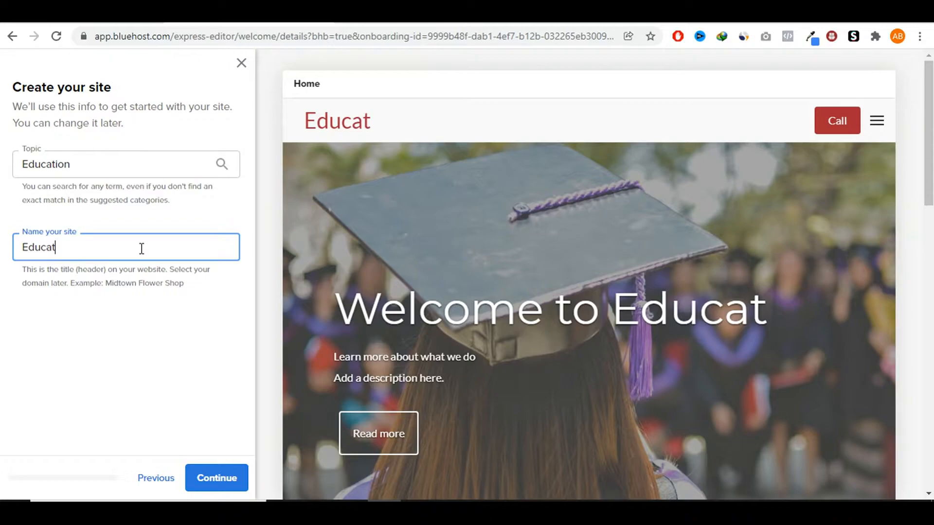
pyautogui.write('ion')
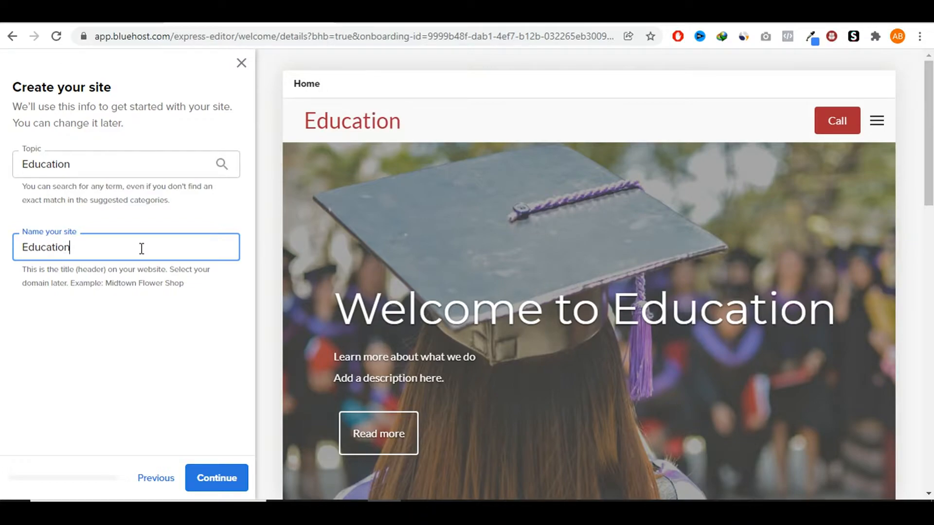
pyautogui.click(217, 478)
pyautogui.click(216, 479)
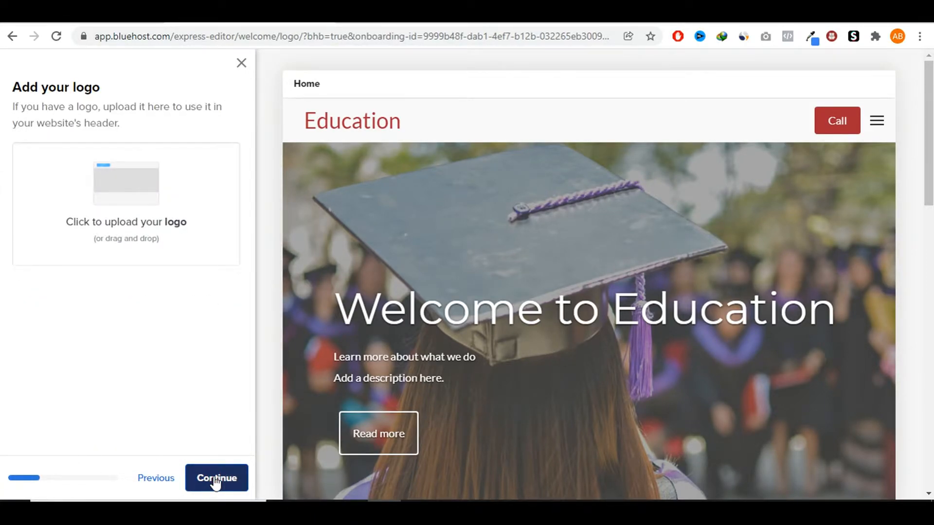
# - Finish the site setup without adding a logo or contact details, keeping the default fonts and colors
pyautogui.click(216, 481)
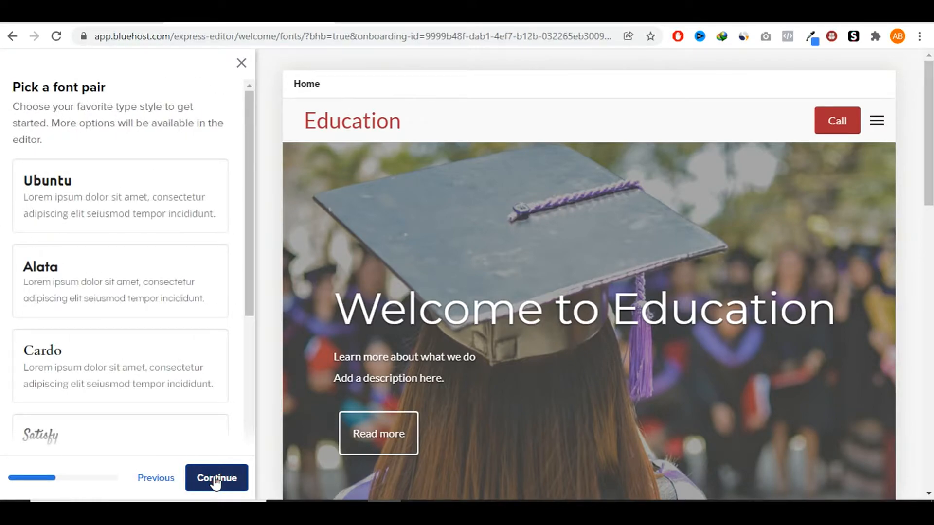
pyautogui.click(215, 481)
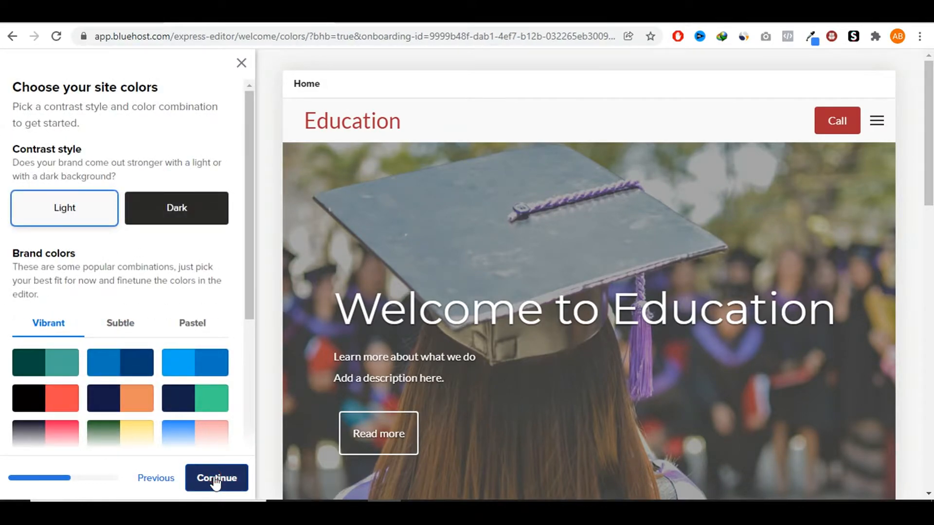
pyautogui.click(215, 481)
pyautogui.click(215, 481)
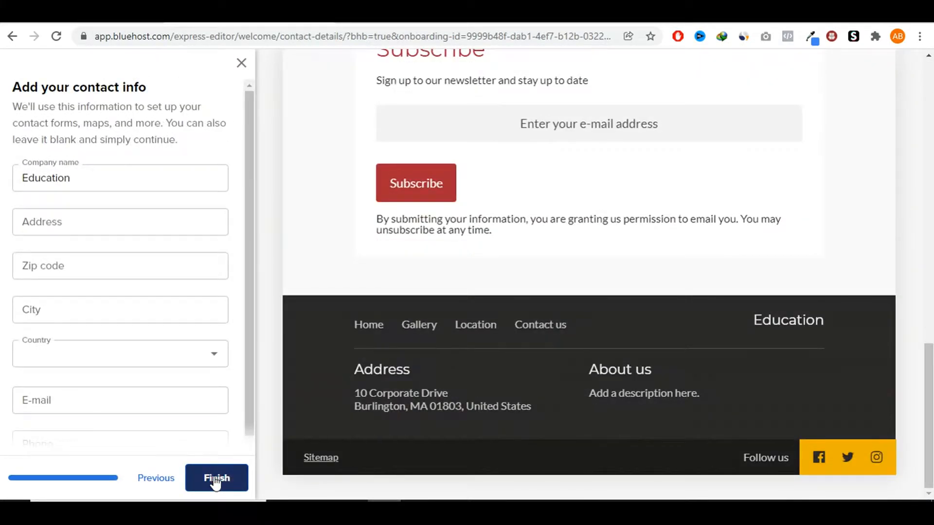
pyautogui.click(215, 480)
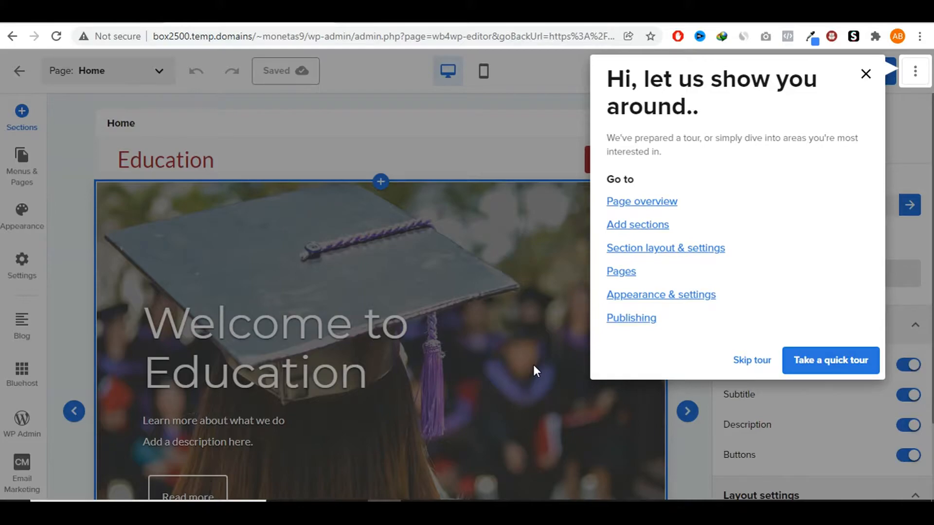
# - Skip the website builder's guided tour and look over the generated home page
pyautogui.click(748, 363)
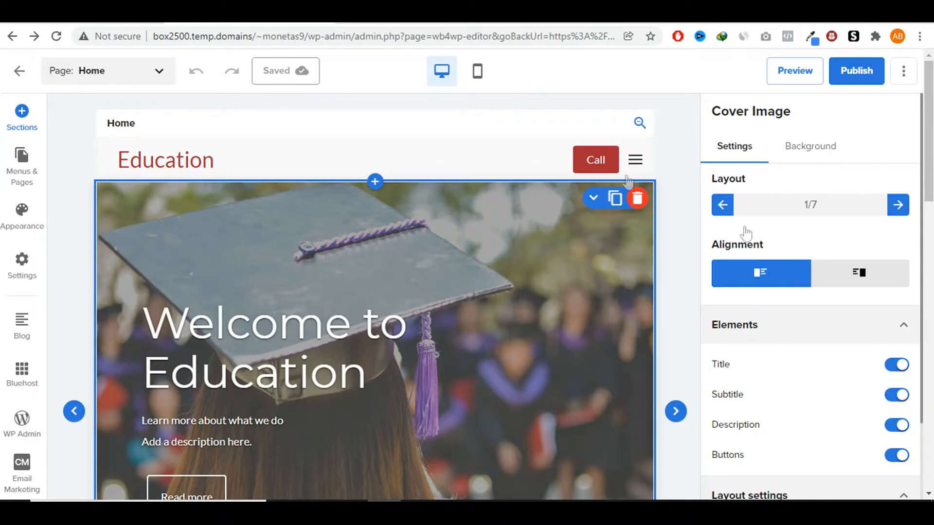
pyautogui.scroll(-12, 617, 327)
pyautogui.scroll(12, 681, 352)
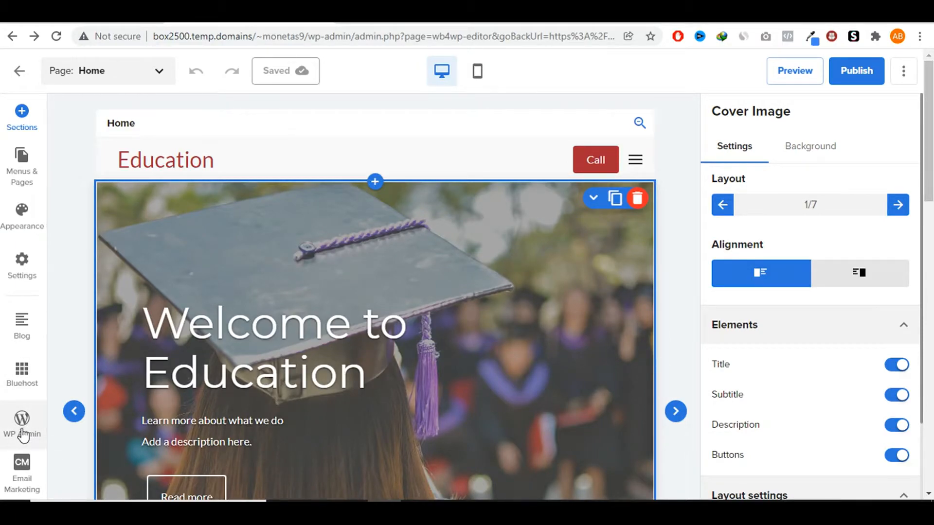
# - Open the WordPress admin area from the website builder and review the site's list of pages
pyautogui.click(28, 434)
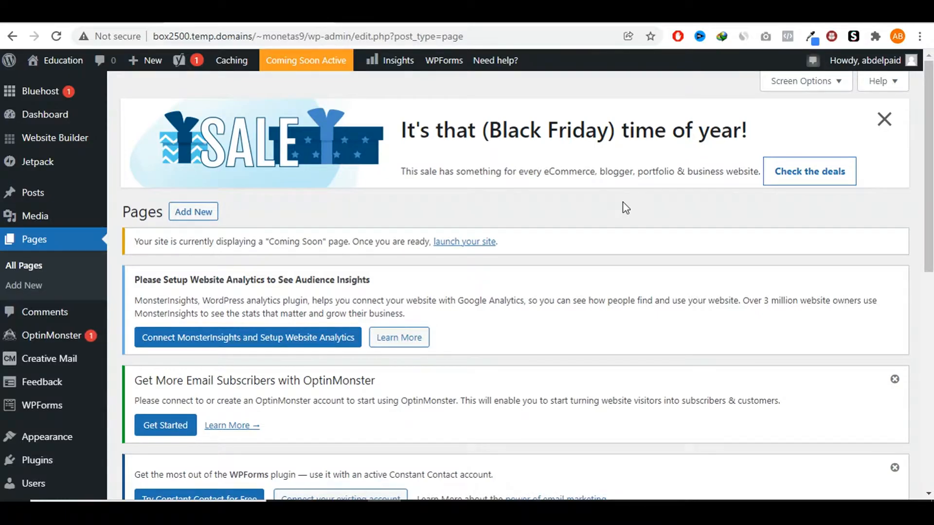
pyautogui.scroll(-8, 625, 208)
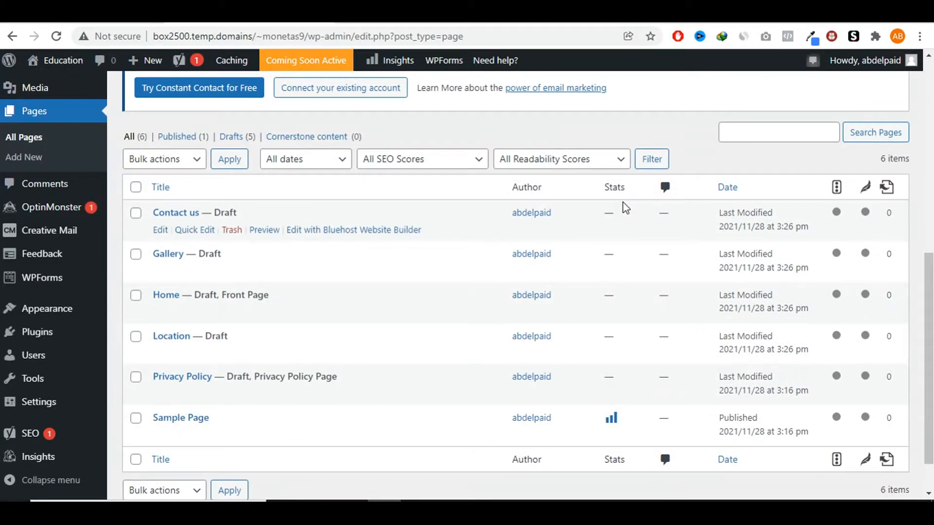
pyautogui.scroll(8, 625, 207)
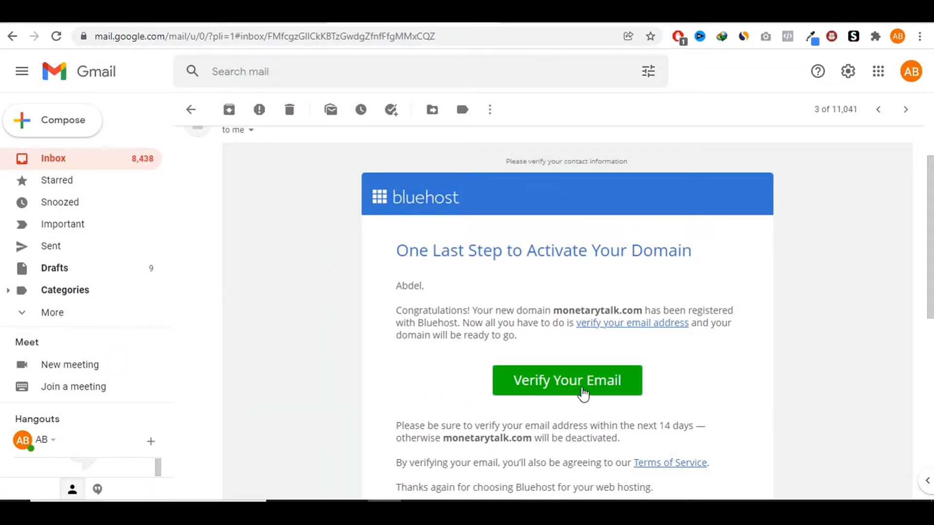
# - Verify the email address for monetarytalk.com from Bluehost's domain activation message in Gmail, and return to the WordPress admin
pyautogui.click(555, 389)
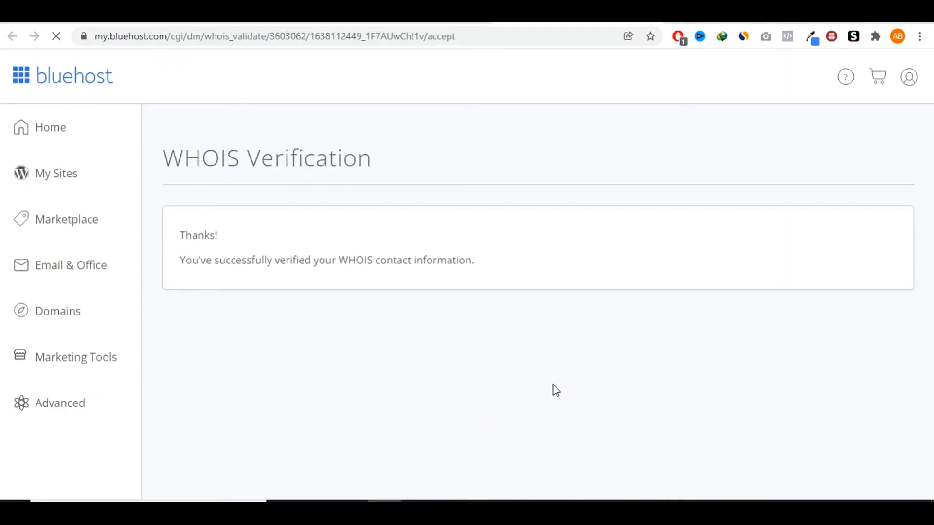
pyautogui.click(311, 13)
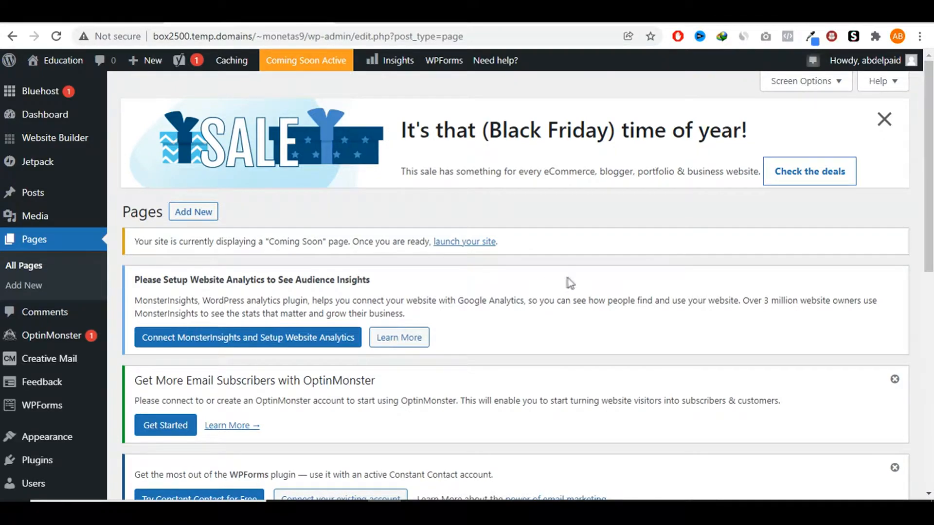
# - Launch the site from the Launch with confidence item of the Bluehost setup checklist, taking it out of Coming Soon mode
pyautogui.click(301, 71)
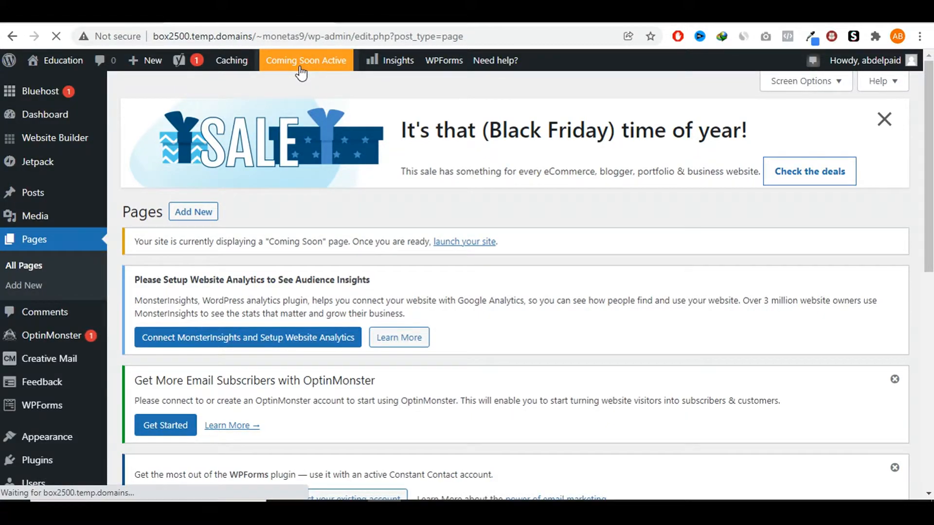
pyautogui.scroll(-8, 413, 200)
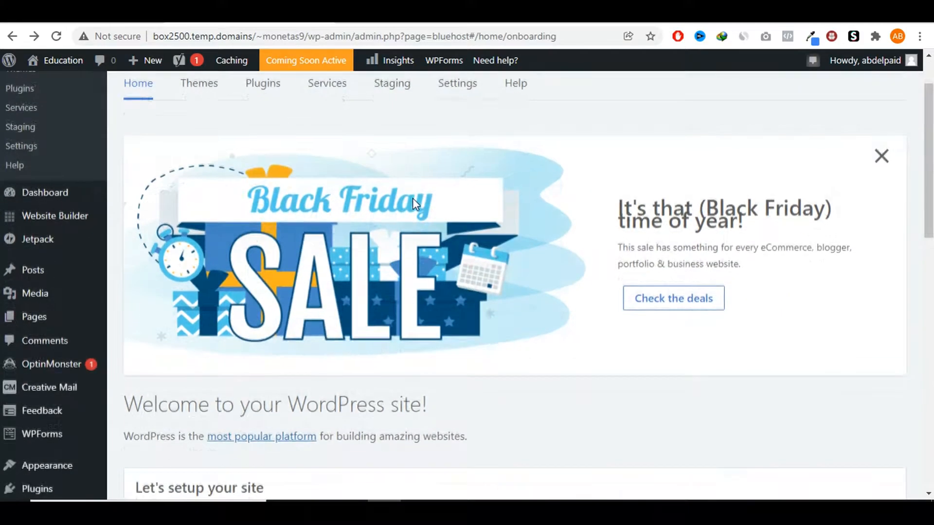
pyautogui.scroll(1, 413, 200)
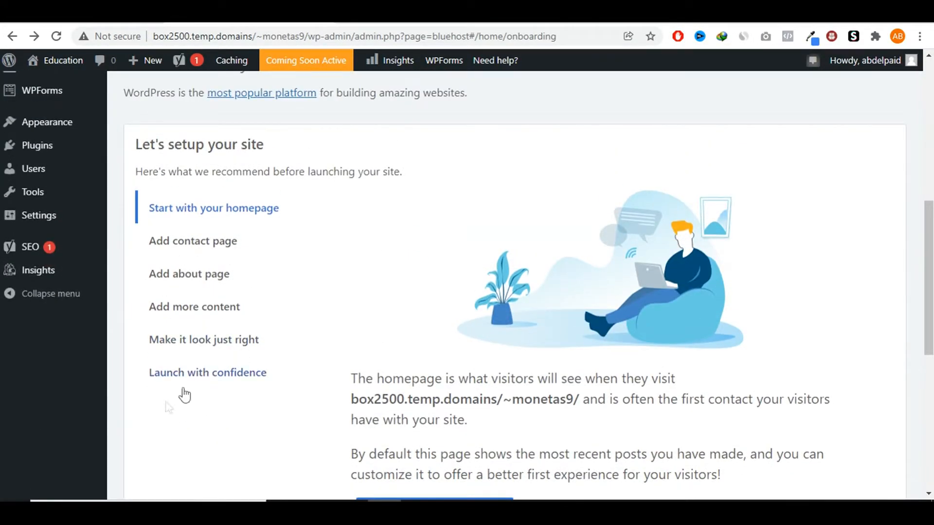
pyautogui.click(218, 378)
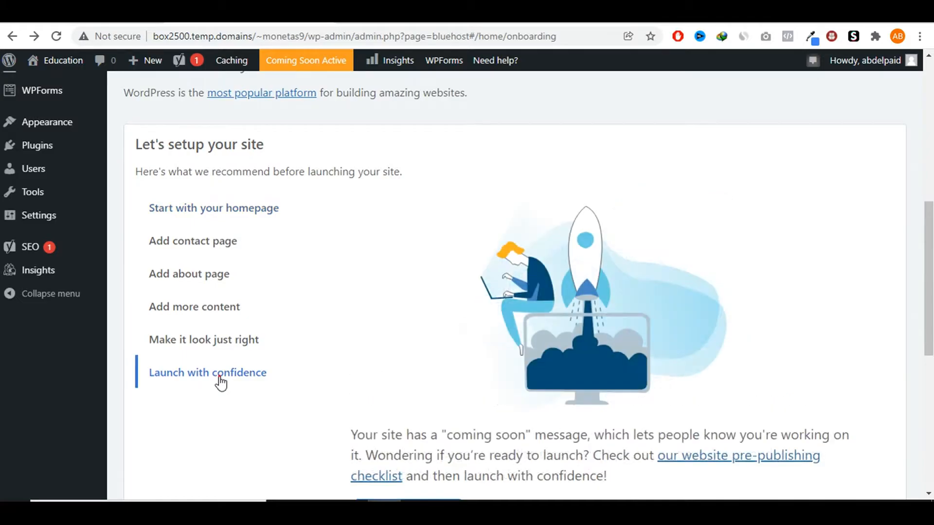
pyautogui.scroll(-3, 415, 382)
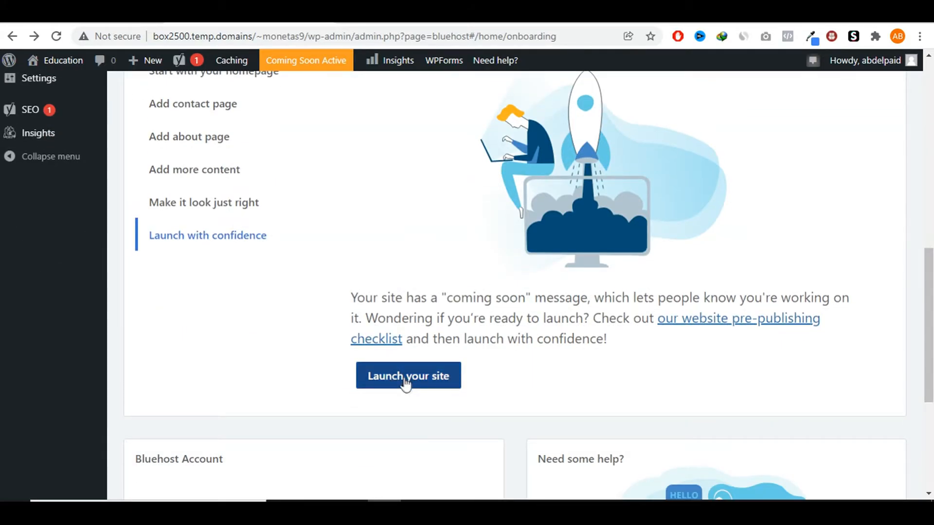
pyautogui.click(408, 381)
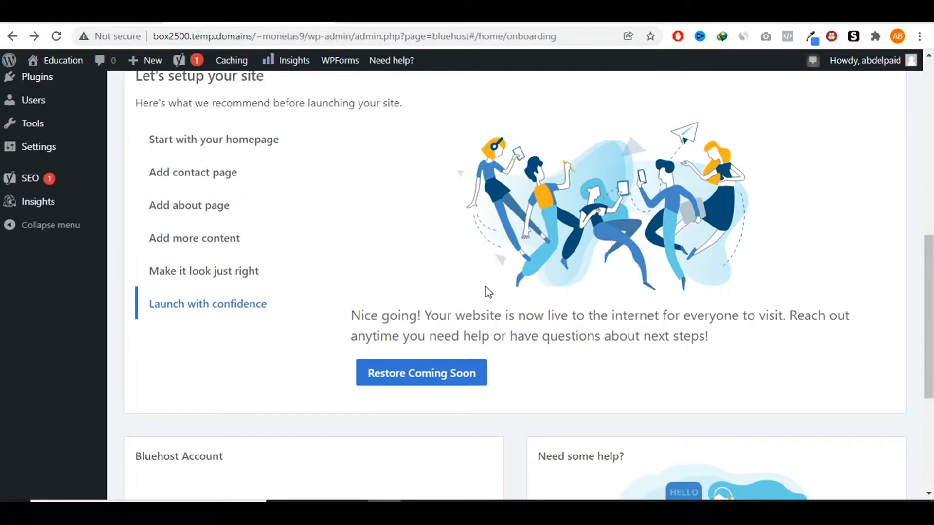
# - Set the site's permalink structure to Post name in the Permalink Settings and save the changes
pyautogui.scroll(5, 539, 341)
pyautogui.scroll(-1, 542, 343)
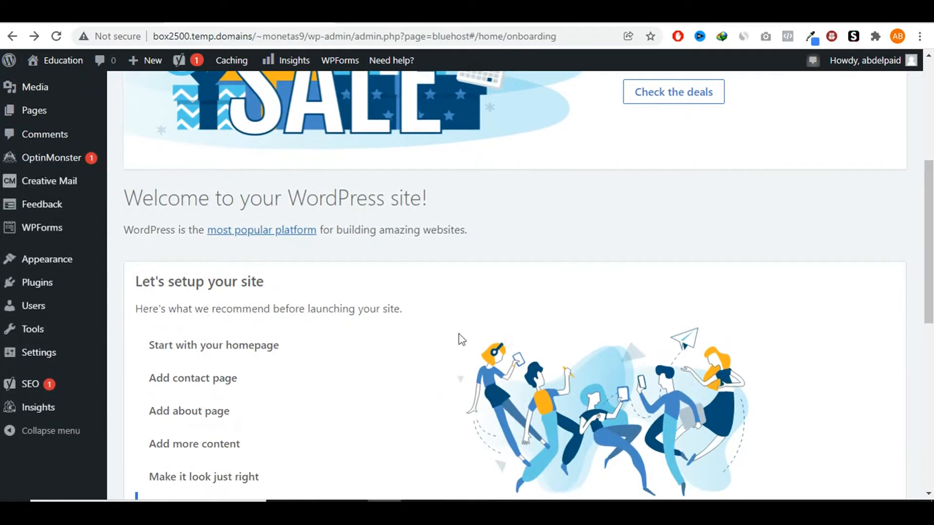
pyautogui.moveTo(37, 359)
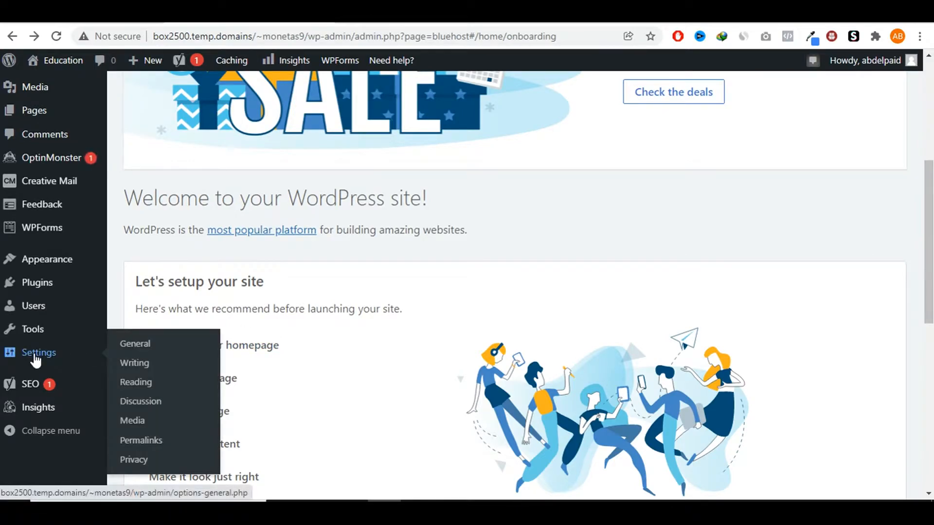
pyautogui.click(151, 439)
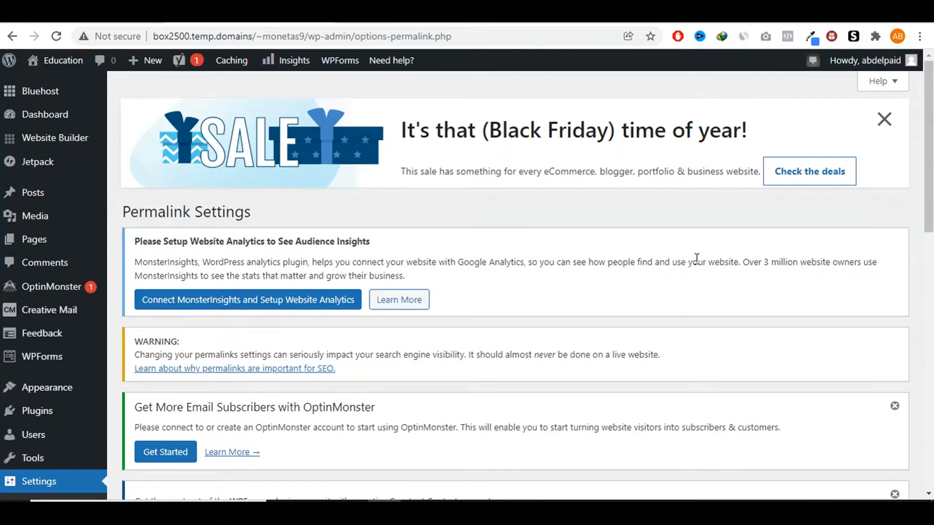
pyautogui.scroll(-10, 696, 258)
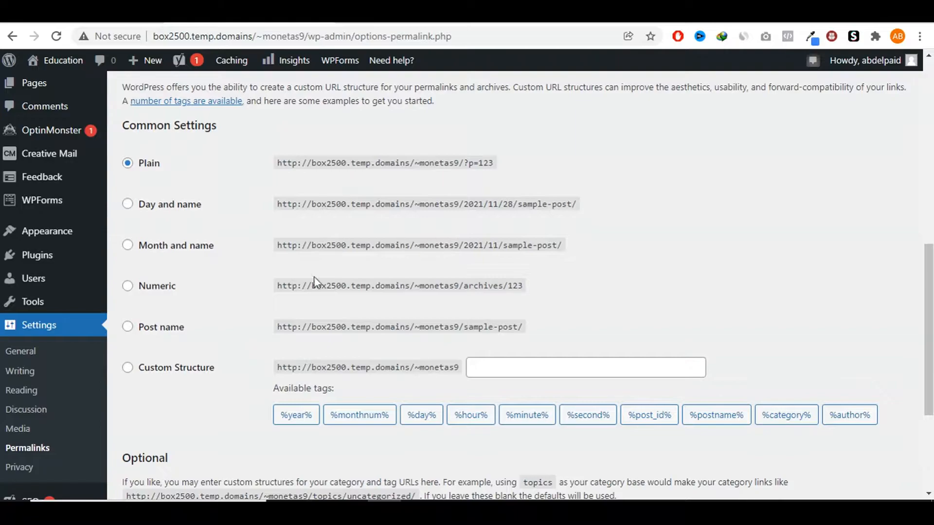
pyautogui.click(129, 327)
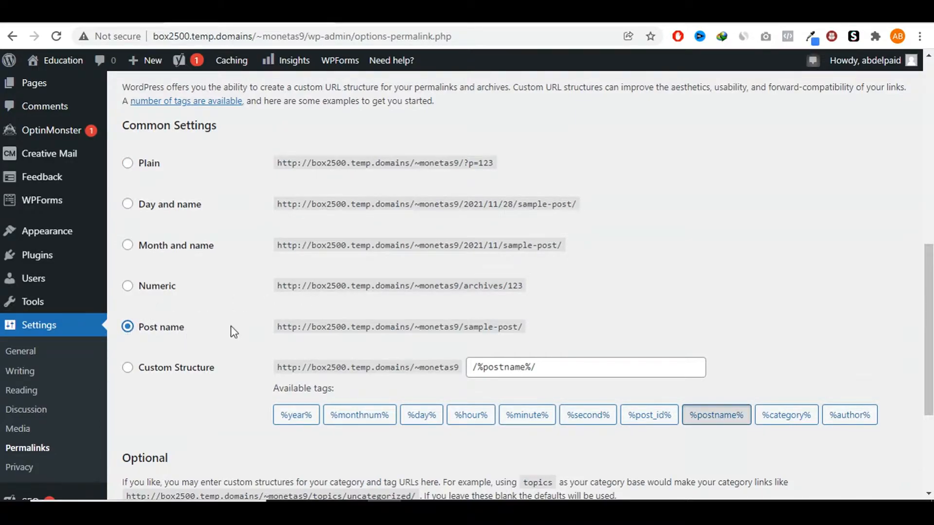
pyautogui.scroll(-4, 234, 329)
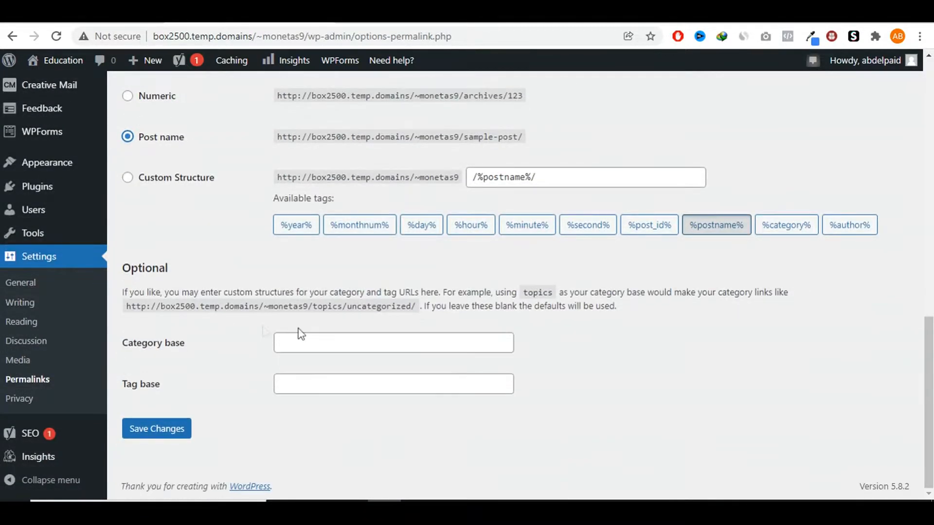
pyautogui.click(149, 430)
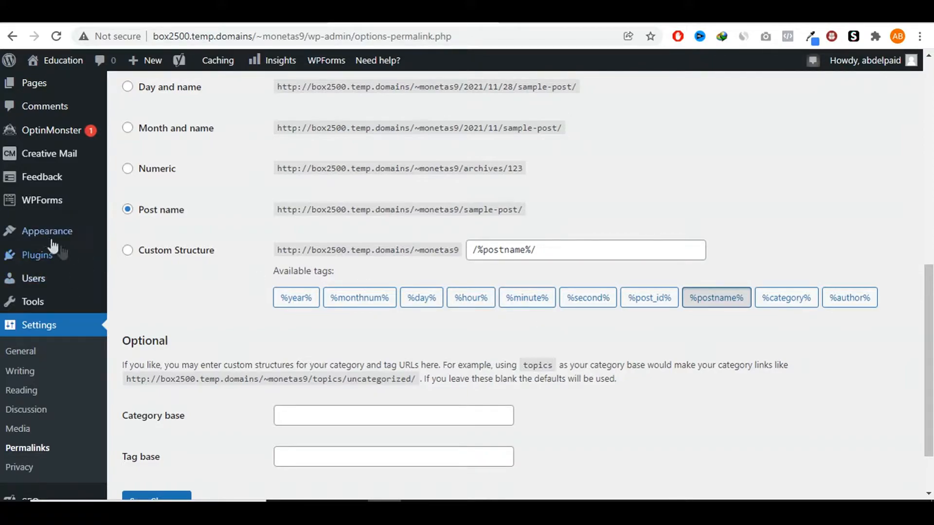
# - Look through the installed themes and start adding a new theme, continuing despite the Bluehost Website Builder warning
pyautogui.moveTo(52, 236)
pyautogui.click(135, 239)
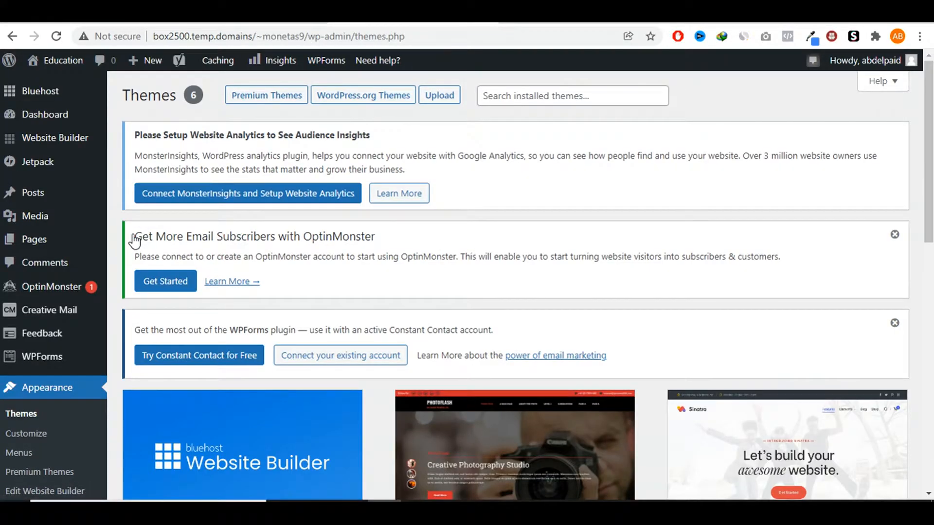
pyautogui.scroll(-6, 487, 194)
pyautogui.scroll(-4, 671, 336)
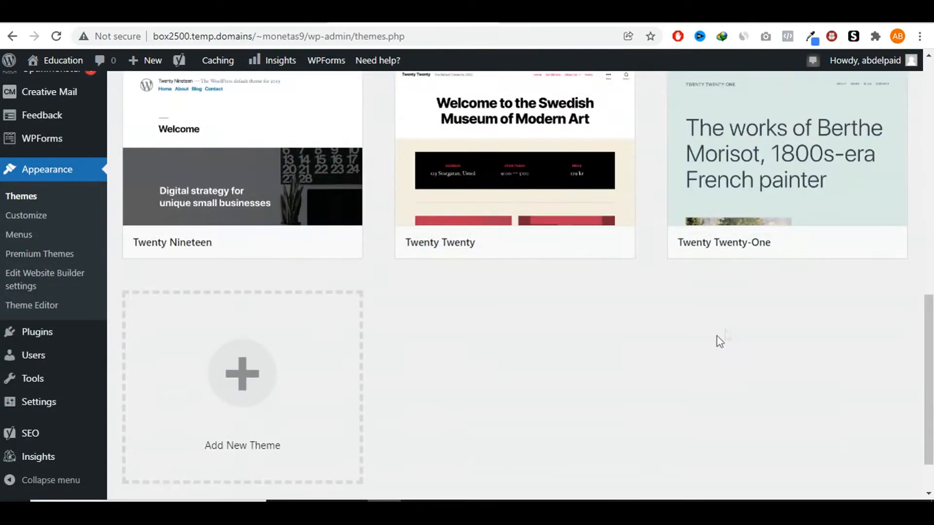
pyautogui.scroll(3, 681, 345)
pyautogui.scroll(-4, 584, 347)
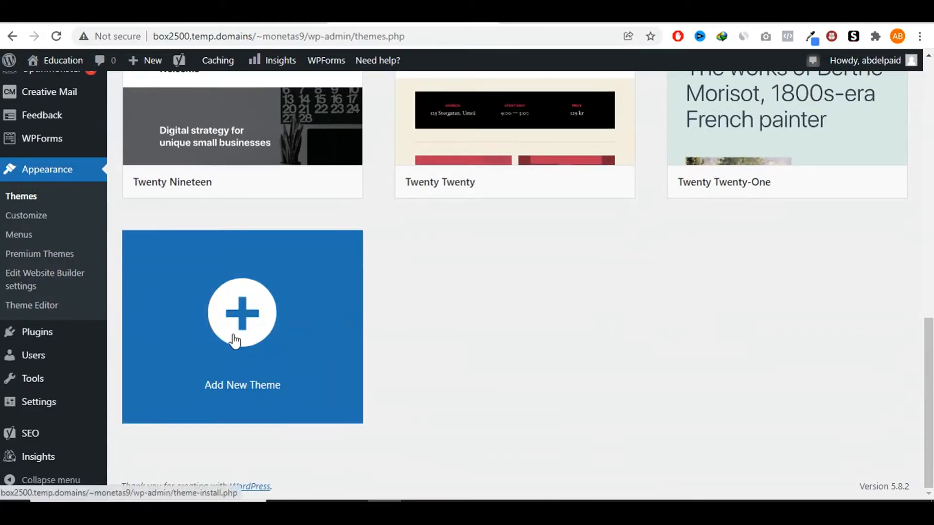
pyautogui.click(235, 341)
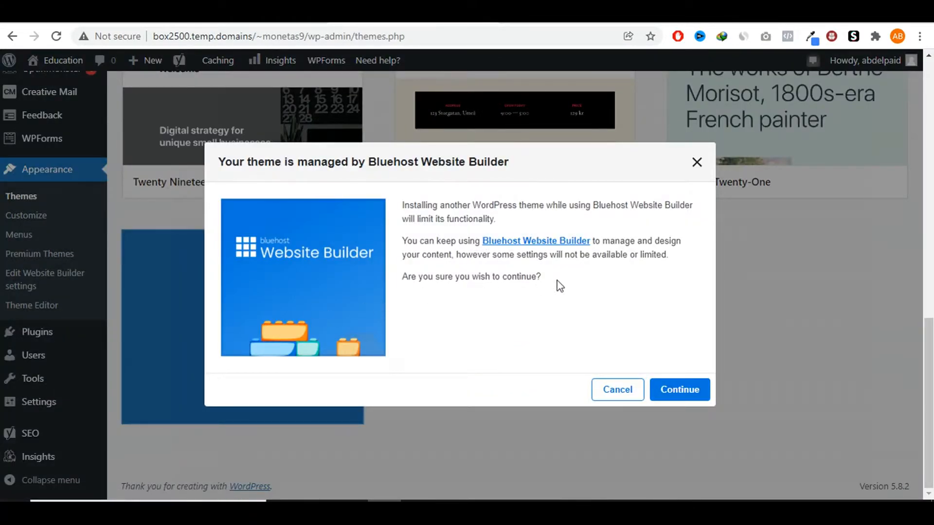
pyautogui.click(687, 389)
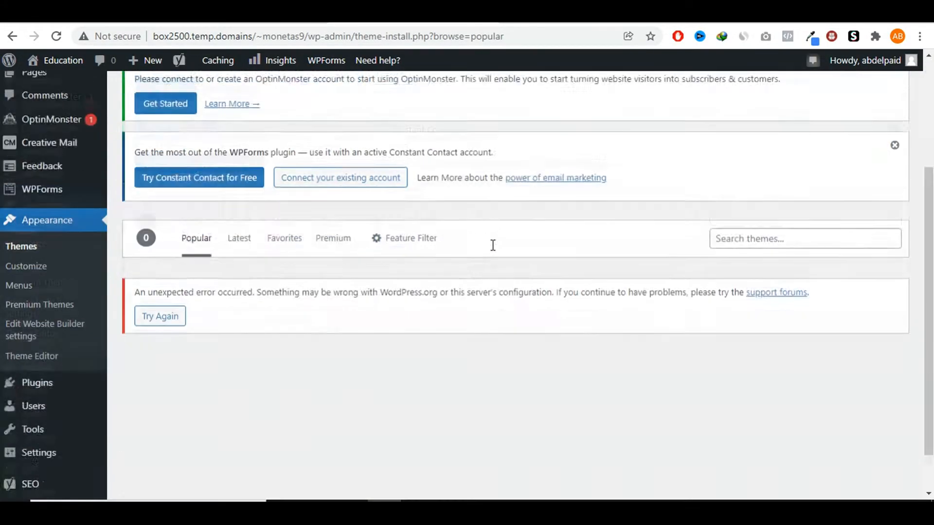
# - Check the Popular and Latest theme lists on the Add Themes page and read the message shown there
pyautogui.scroll(-4, 492, 249)
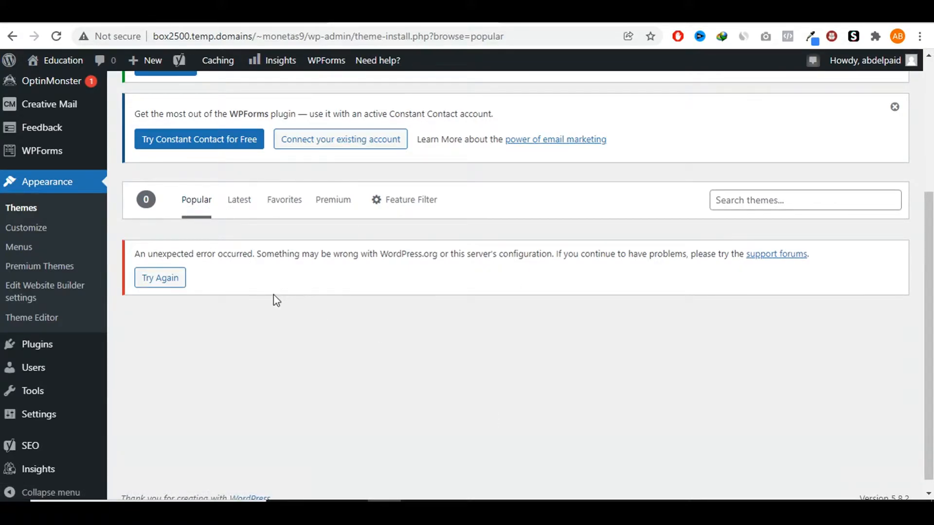
pyautogui.scroll(-1, 502, 296)
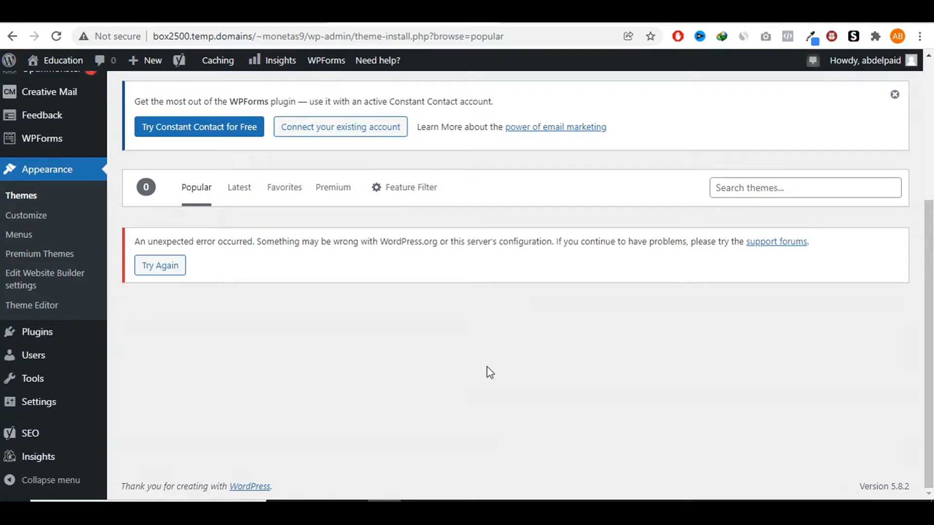
pyautogui.click(237, 190)
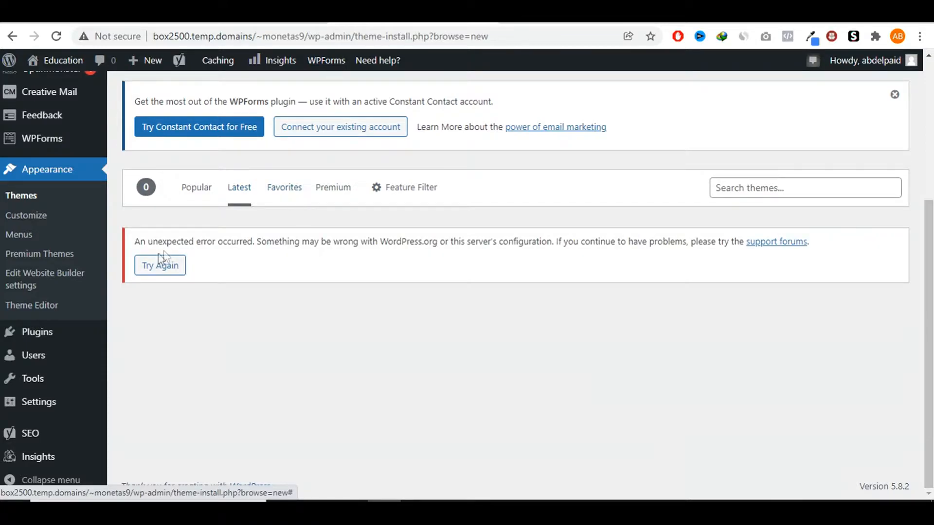
pyautogui.moveTo(150, 241); pyautogui.dragTo(249, 240)
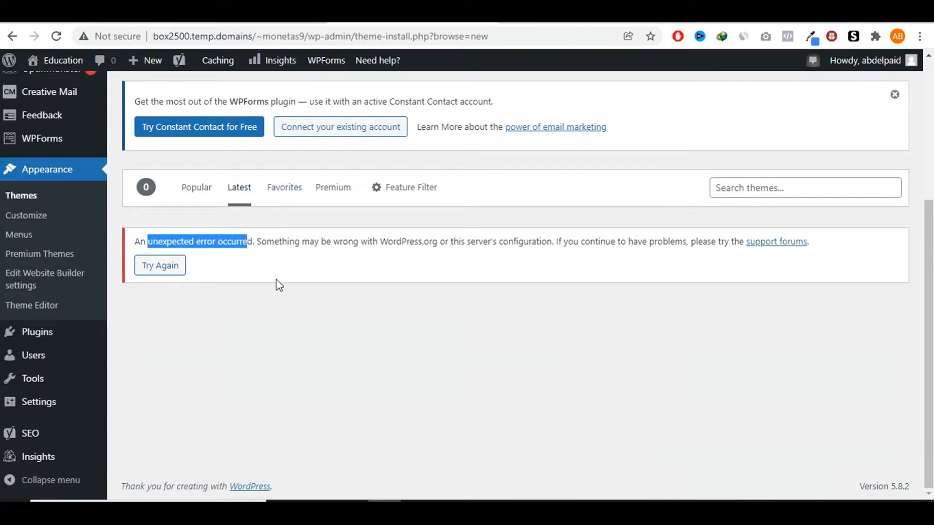
pyautogui.click(298, 294)
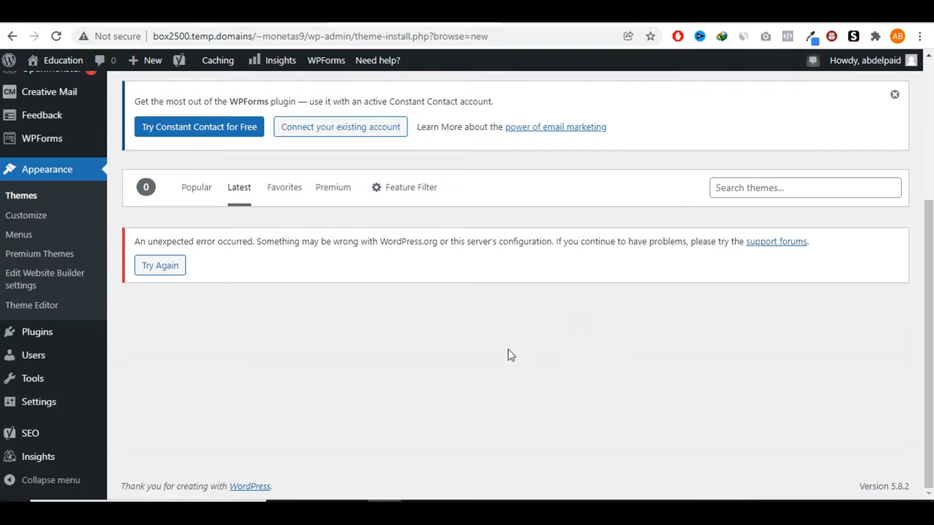
pyautogui.scroll(2, 493, 358)
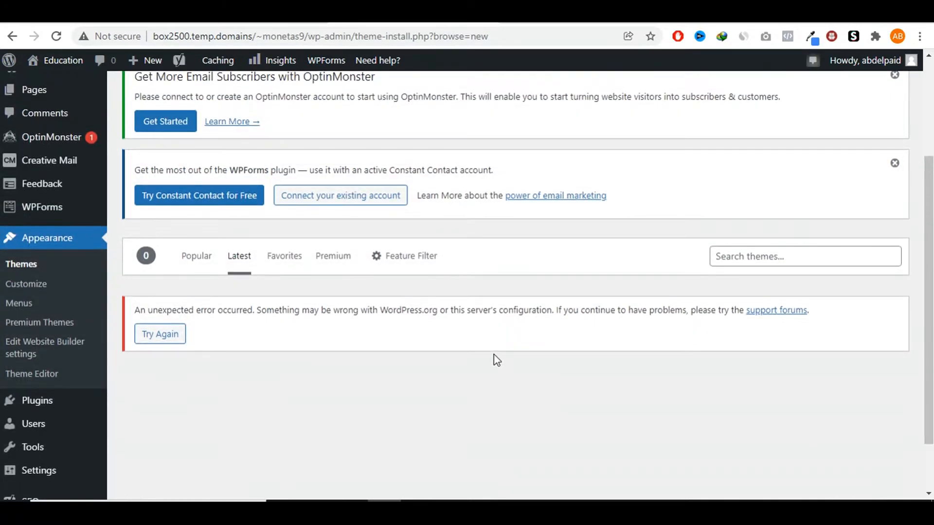
pyautogui.scroll(-2, 506, 350)
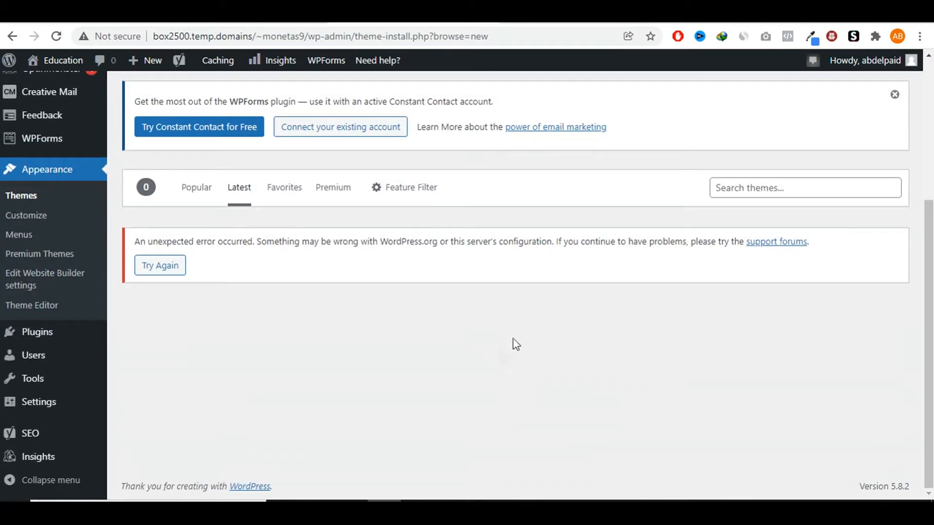
# - Reach the WordPress.org theme directory in a separate tab through the linked support forums and look through its popular themes
pyautogui.rightClick(790, 250)
pyautogui.click(804, 255)
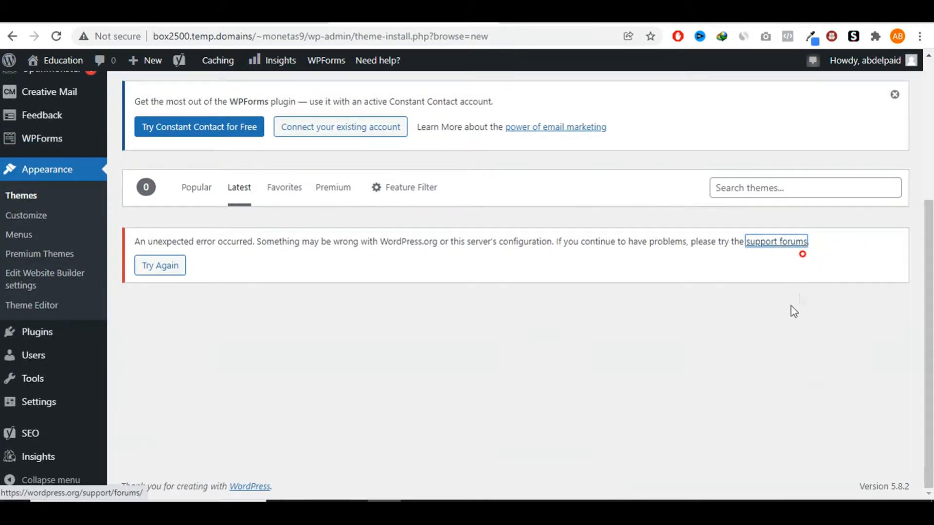
pyautogui.click(538, 17)
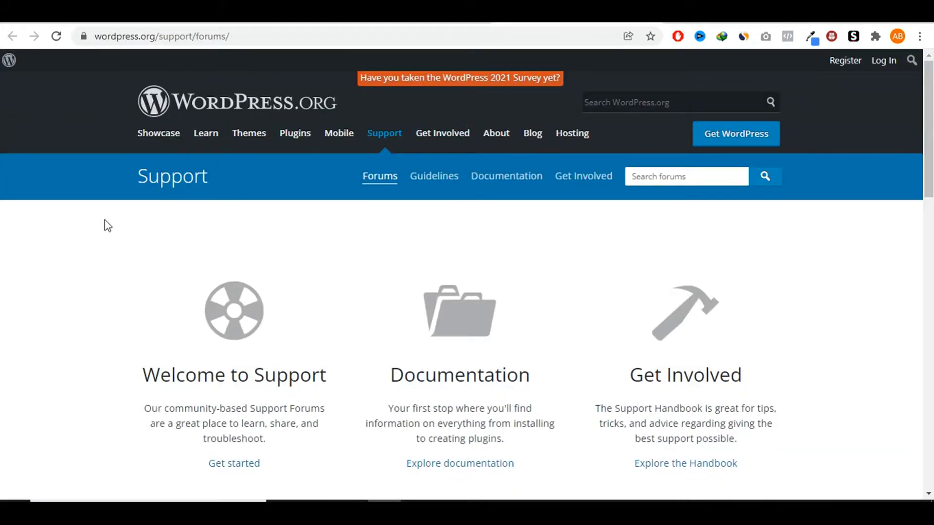
pyautogui.scroll(-20, 108, 229)
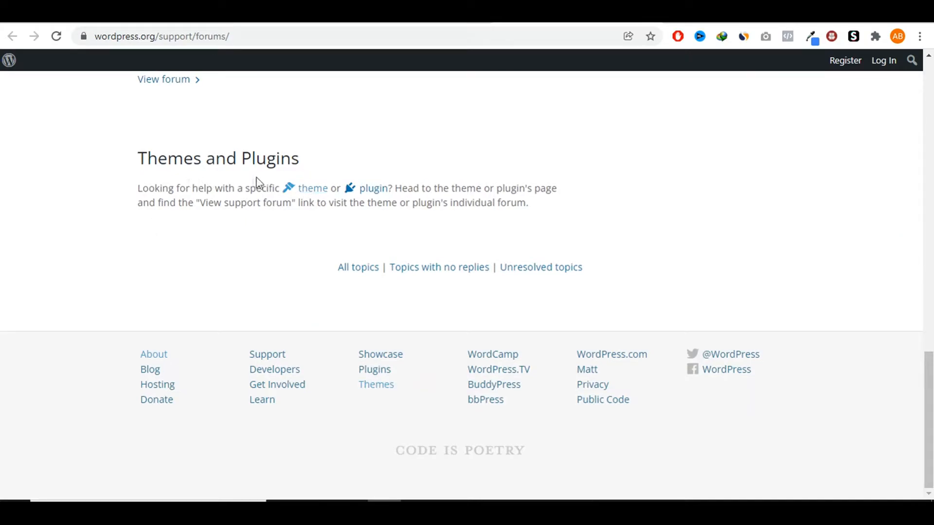
pyautogui.click(317, 191)
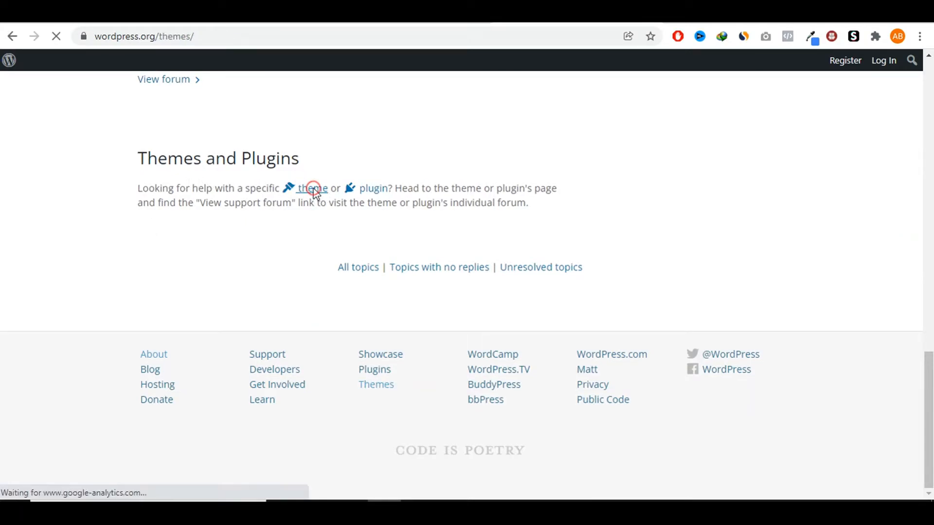
pyautogui.scroll(-4, 314, 188)
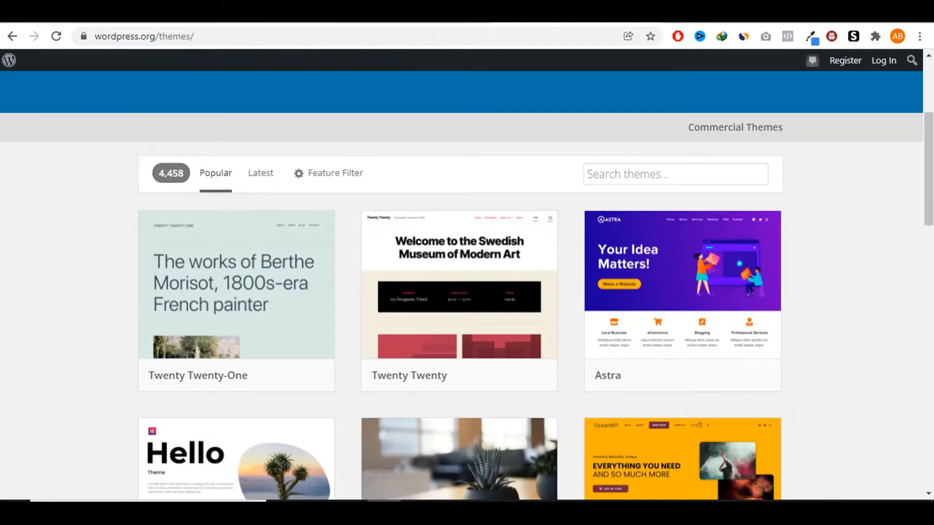
pyautogui.scroll(-15, 466, 282)
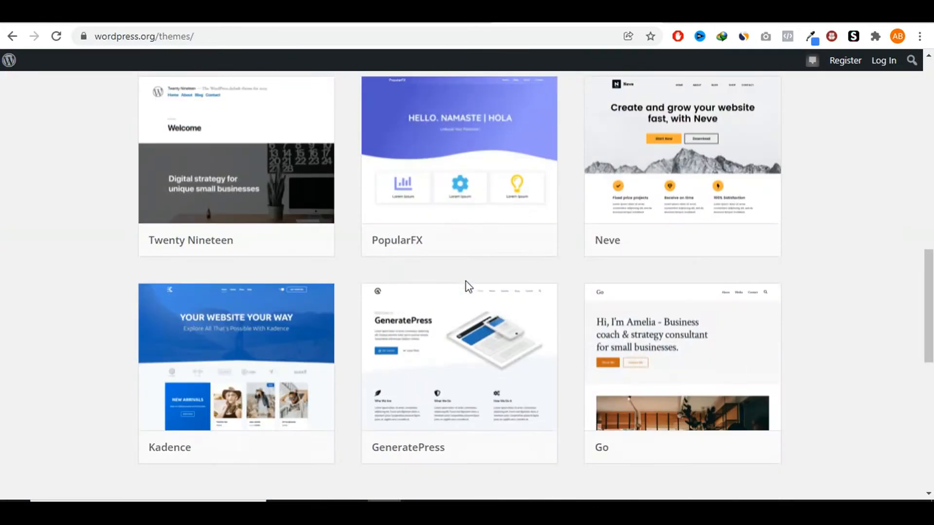
pyautogui.scroll(15, 492, 290)
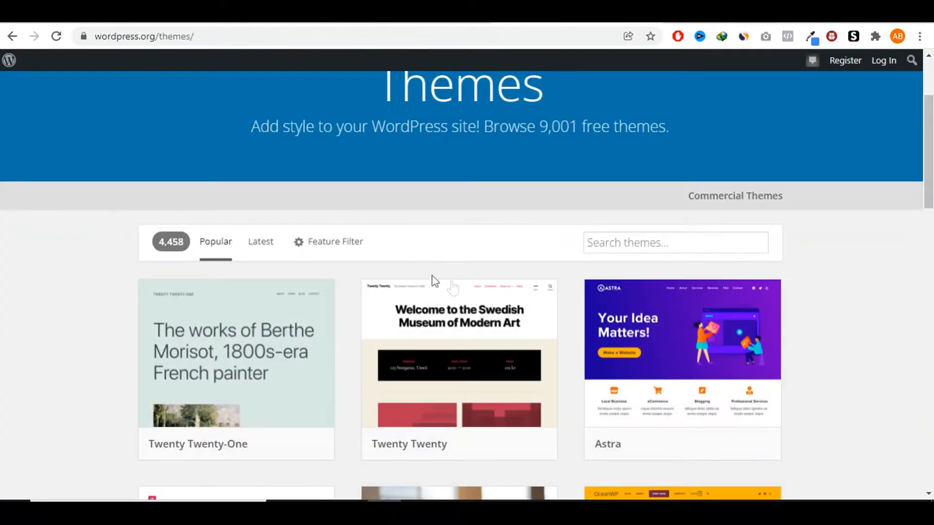
pyautogui.scroll(-10, 438, 282)
pyautogui.scroll(10, 576, 317)
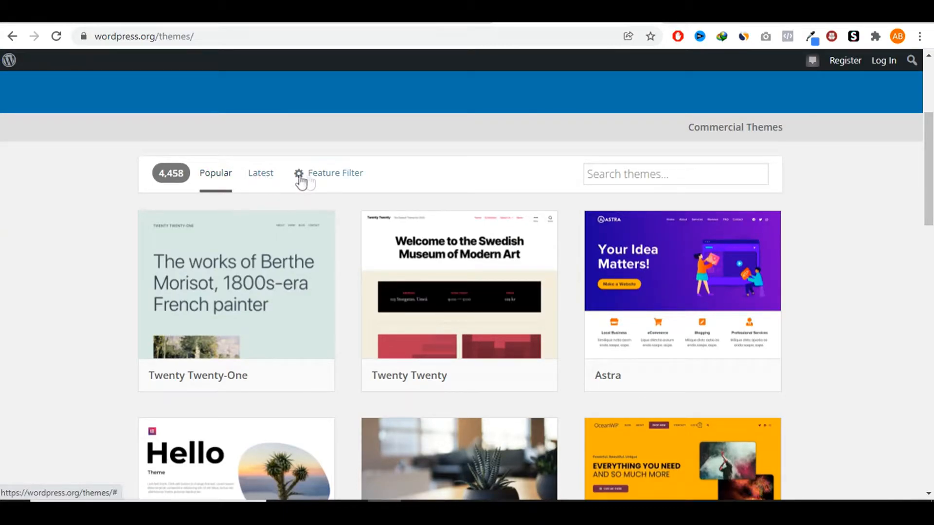
pyautogui.click(320, 176)
pyautogui.scroll(-2, 364, 227)
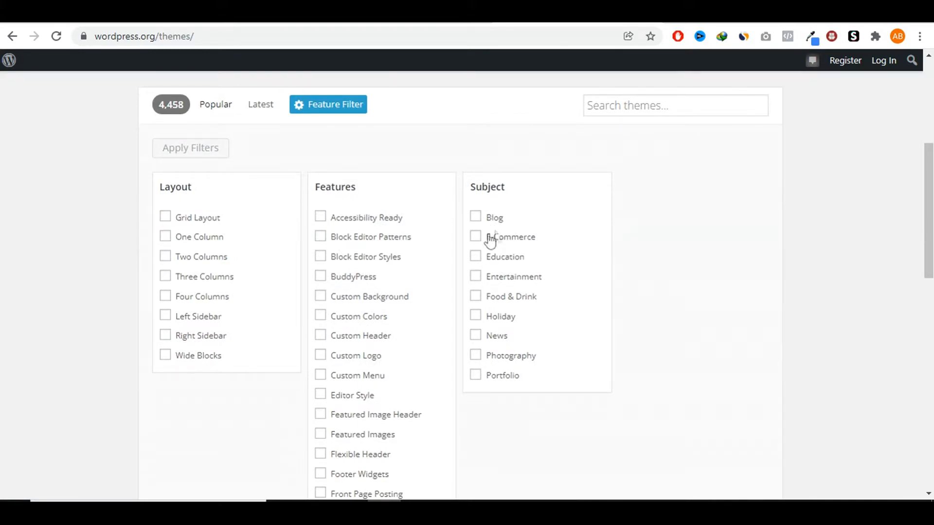
pyautogui.click(322, 277)
pyautogui.click(321, 237)
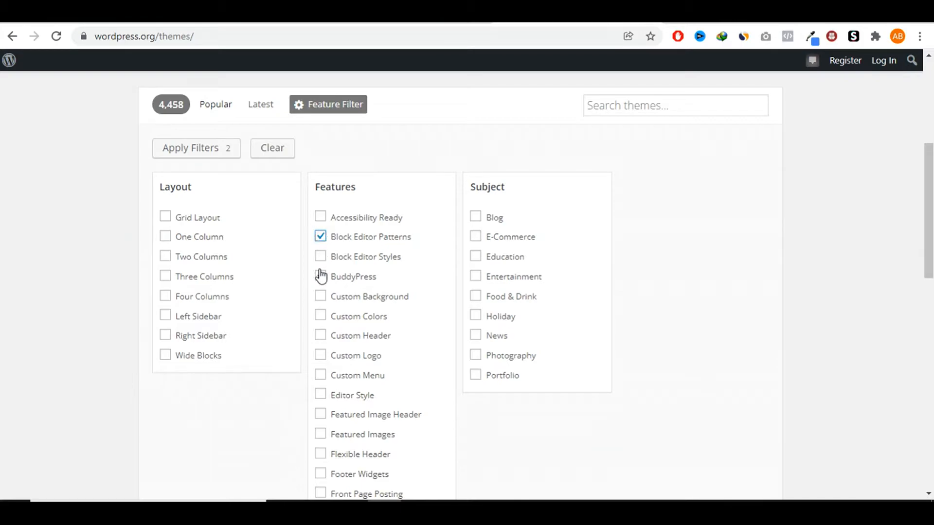
pyautogui.scroll(-4, 319, 250)
pyautogui.scroll(6, 317, 256)
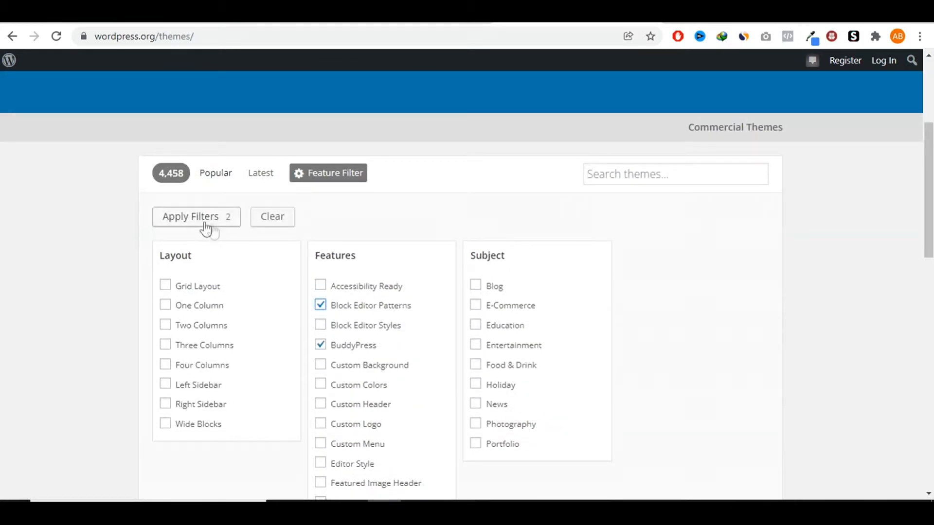
pyautogui.click(320, 305)
pyautogui.click(320, 345)
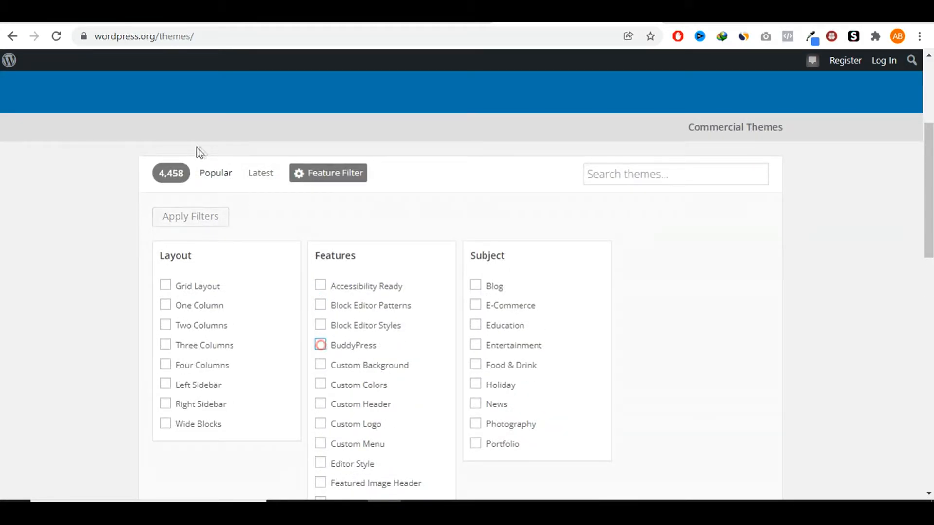
pyautogui.click(218, 175)
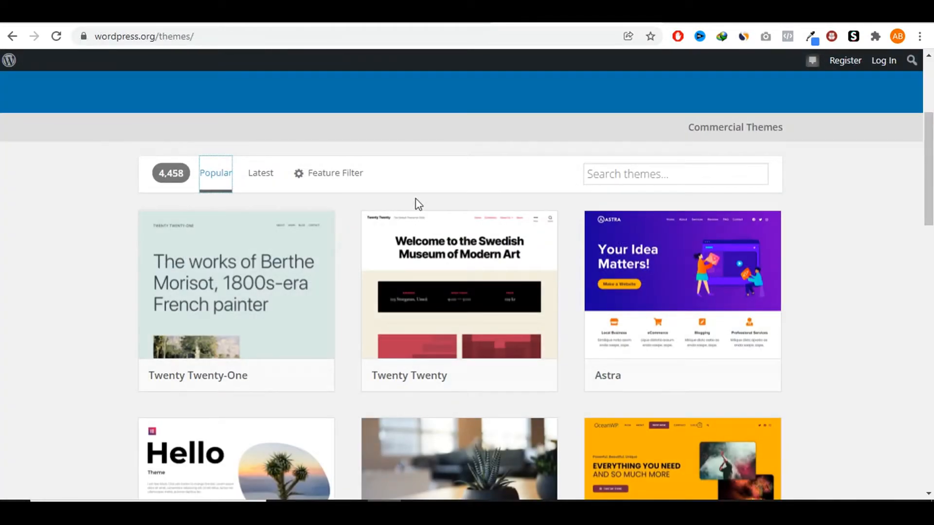
# - Search the WordPress.org theme directory for "flash blog"
pyautogui.click(417, 204)
pyautogui.click(640, 173)
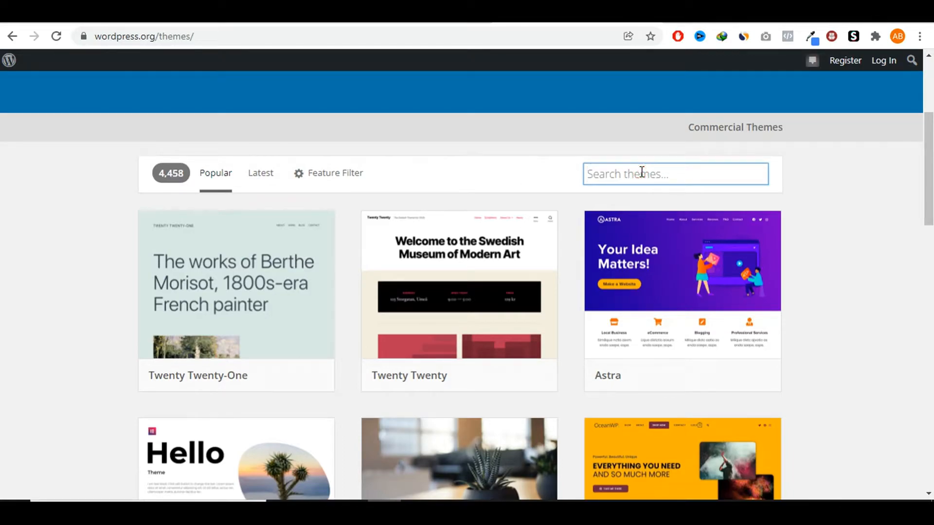
pyautogui.write('flash blog')
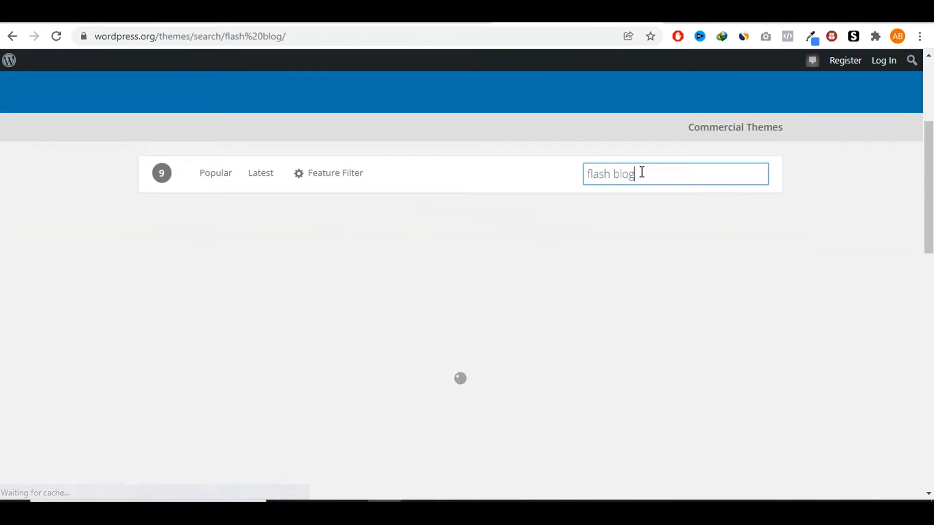
pyautogui.moveTo(280, 294)
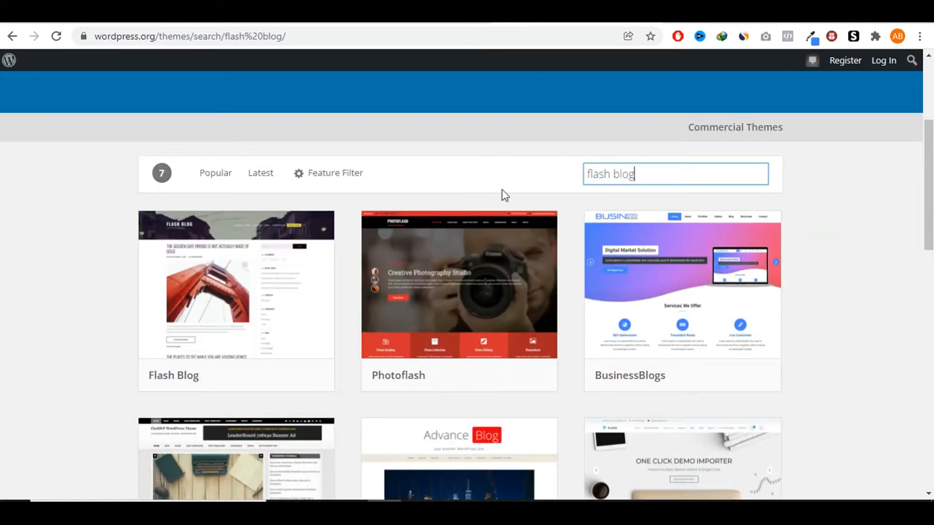
# - Download the Flash Blog theme from the WordPress.org directory and return to the Education site's Add Themes page
pyautogui.moveTo(257, 336)
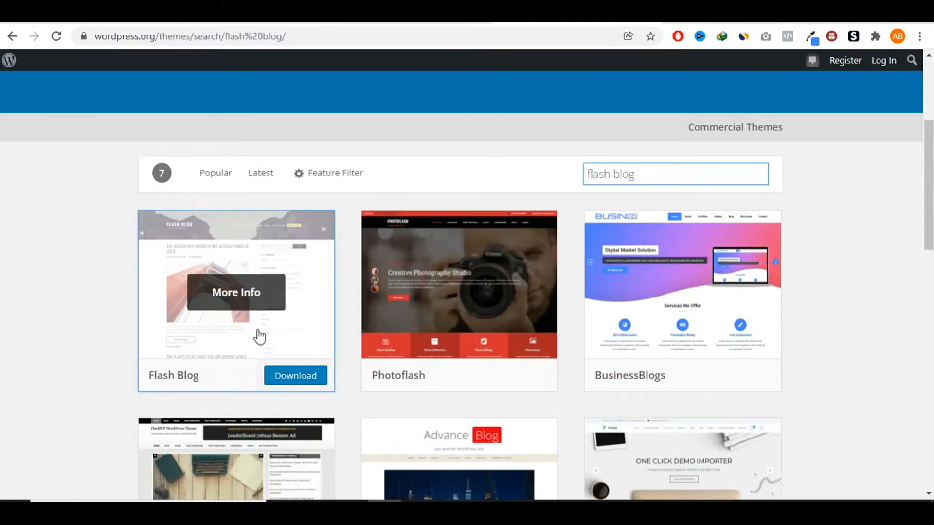
pyautogui.click(297, 386)
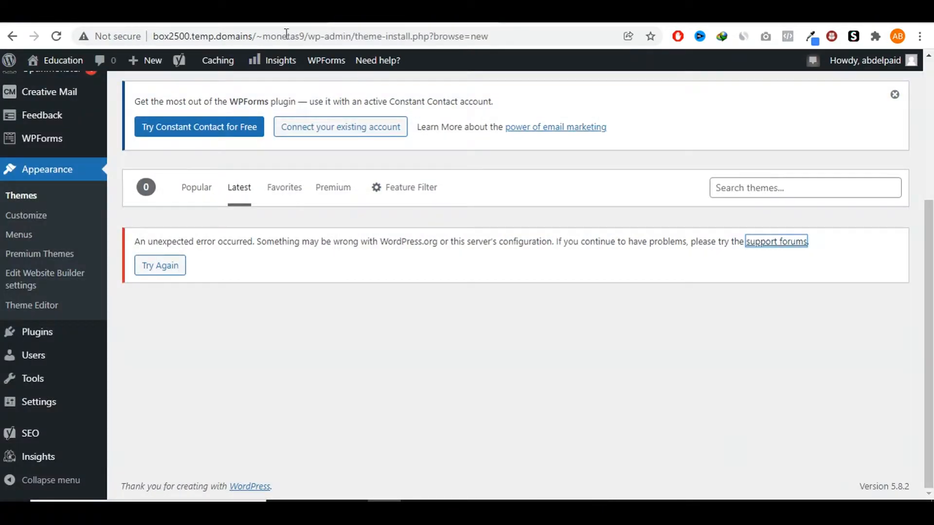
pyautogui.scroll(5, 273, 272)
pyautogui.scroll(-3, 177, 193)
pyautogui.scroll(3, 160, 146)
pyautogui.scroll(-1, 243, 115)
pyautogui.scroll(1, 258, 115)
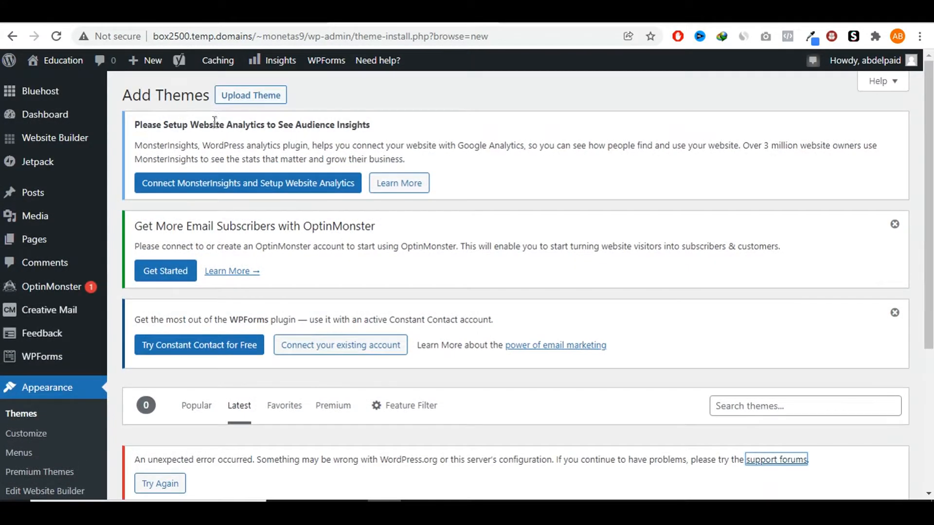
# - Upload flash-blog.1.1.7.zip as a new theme and install it on the site
pyautogui.click(263, 101)
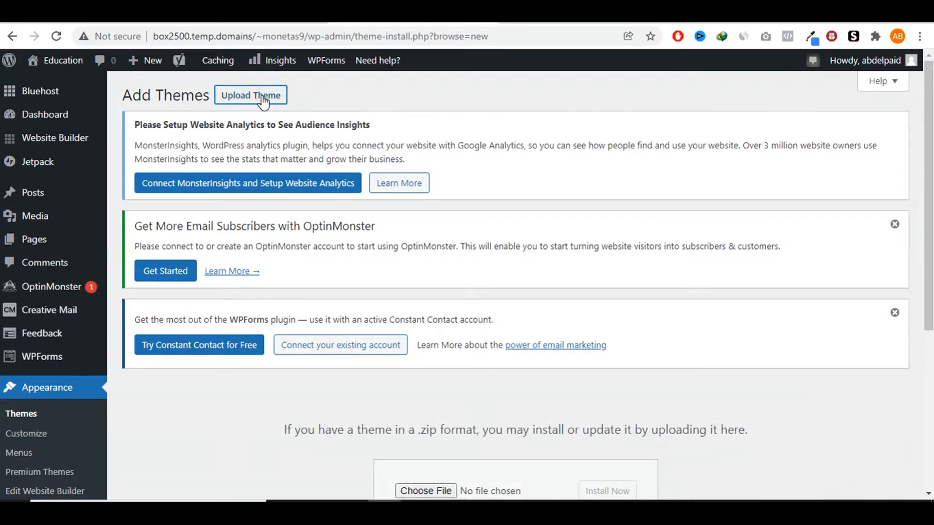
pyautogui.scroll(-3, 433, 311)
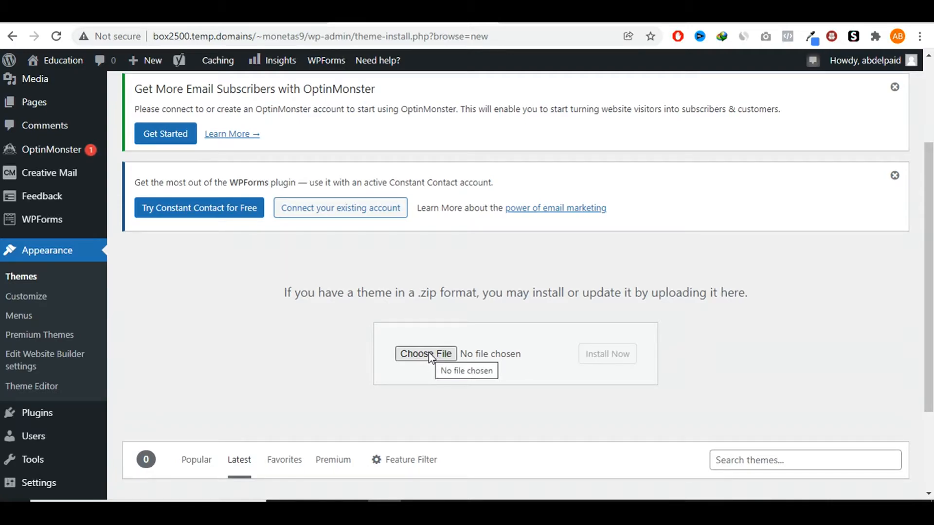
pyautogui.click(428, 354)
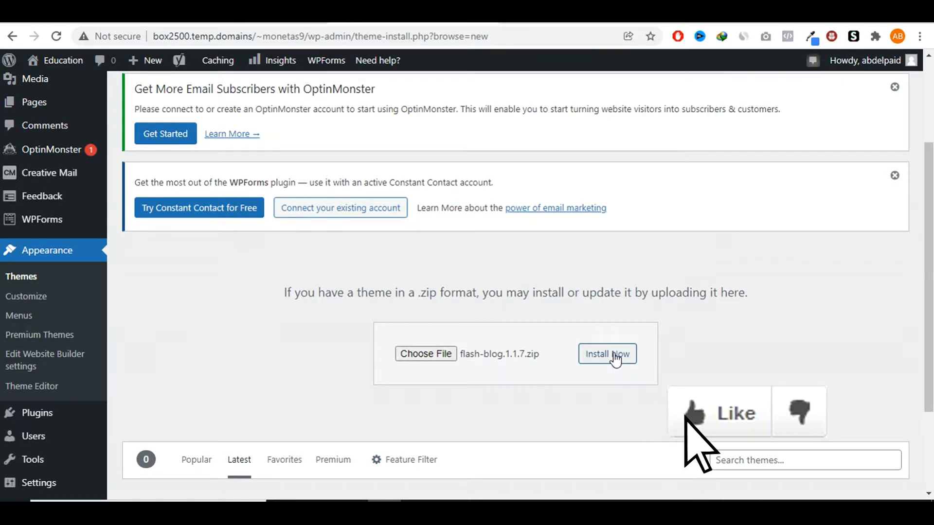
pyautogui.click(615, 357)
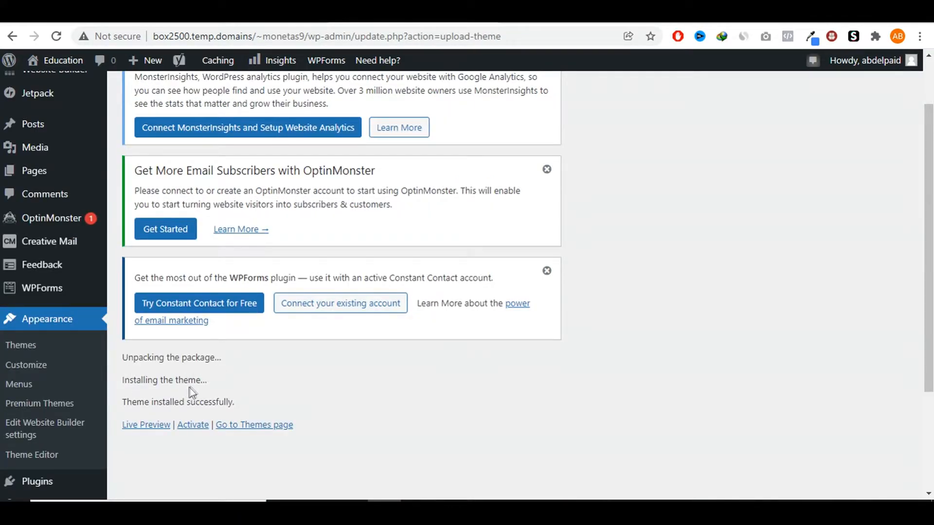
# - Go to the installed themes and activate Flash Blog, continuing despite the Bluehost Website Builder warning
pyautogui.click(252, 429)
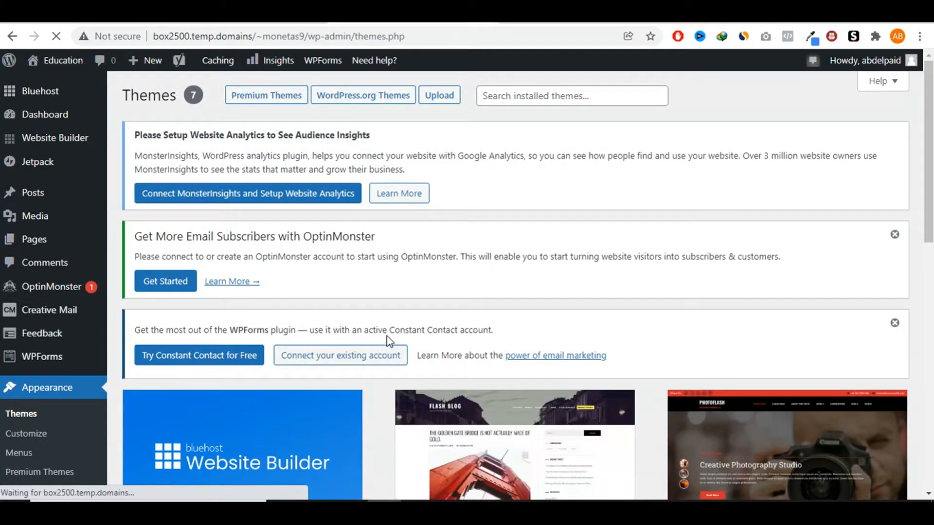
pyautogui.scroll(-5, 370, 343)
pyautogui.scroll(1, 444, 354)
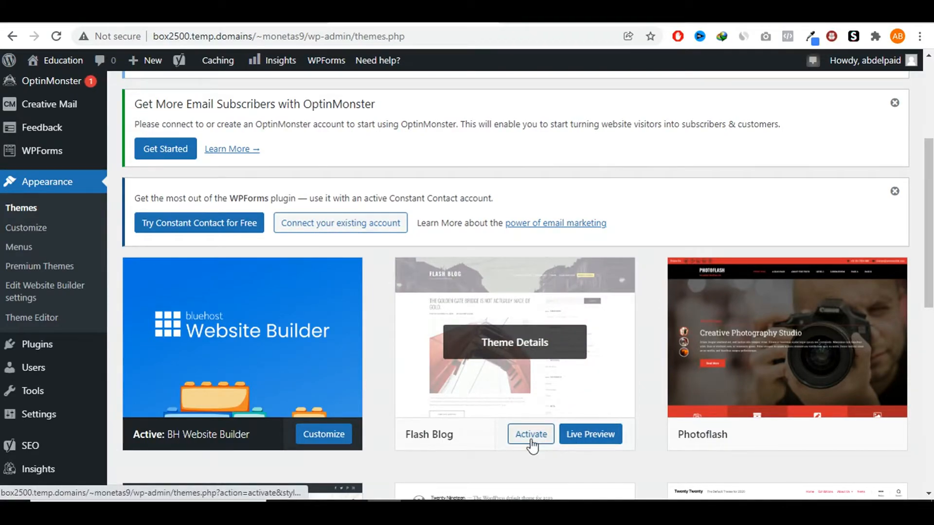
pyautogui.click(519, 436)
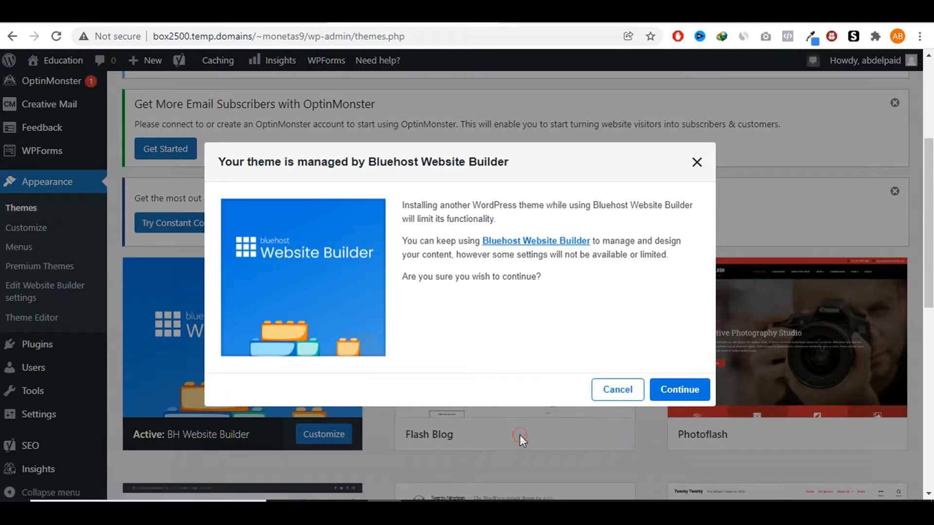
pyautogui.click(669, 393)
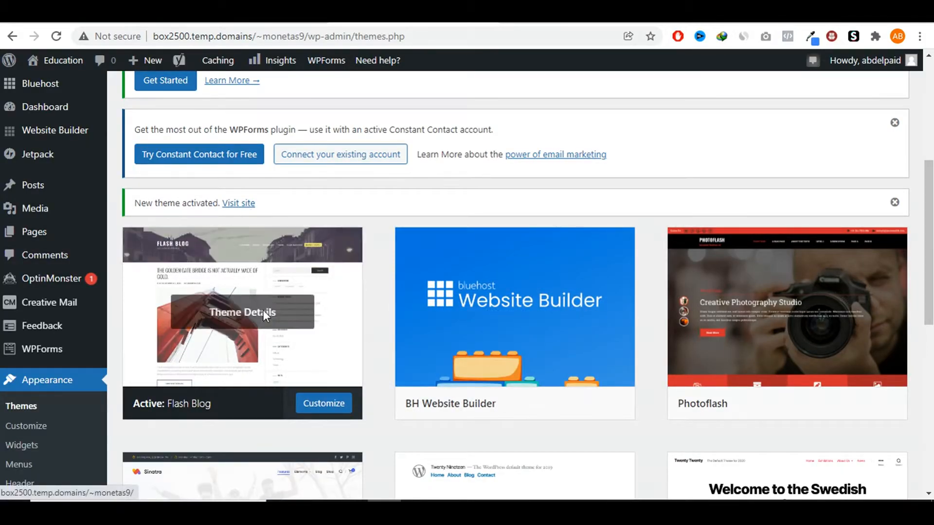
# - View the site in a separate tab, look through its home page in the new theme, and return to the themes page
pyautogui.rightClick(241, 206)
pyautogui.click(252, 216)
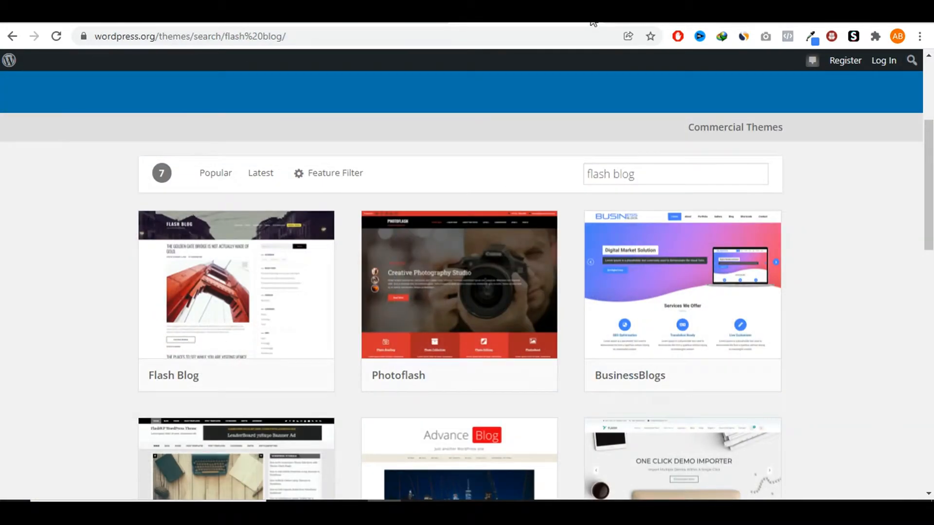
pyautogui.click(592, 23)
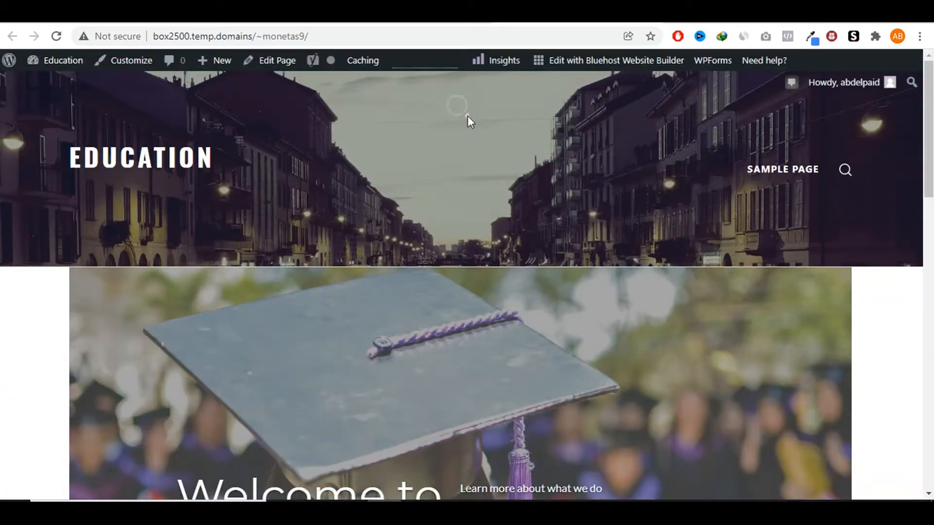
pyautogui.scroll(-15, 512, 194)
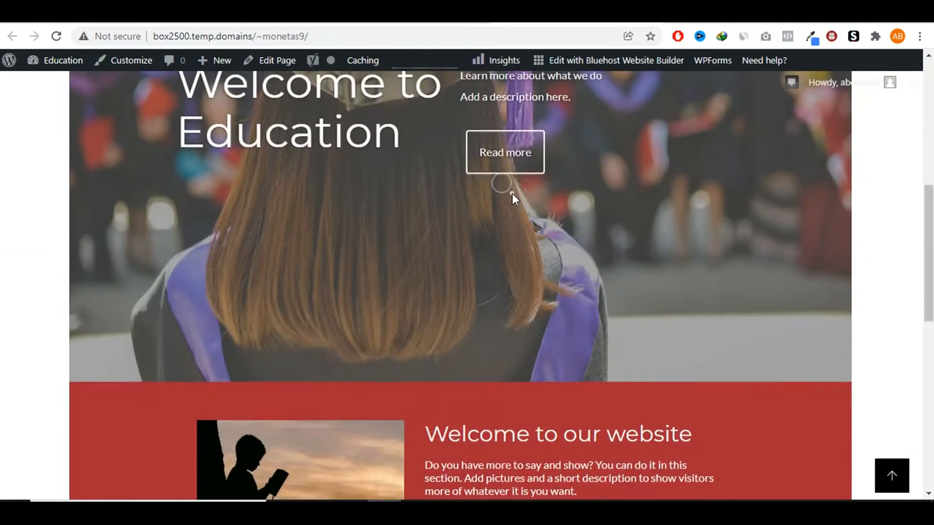
pyautogui.scroll(-2, 513, 194)
pyautogui.scroll(20, 512, 195)
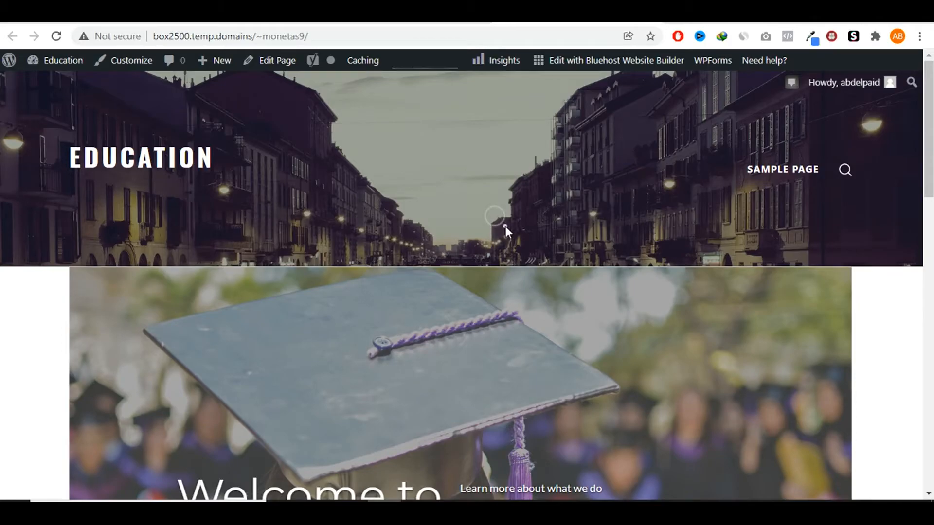
pyautogui.hotkey('alt', 'Left')
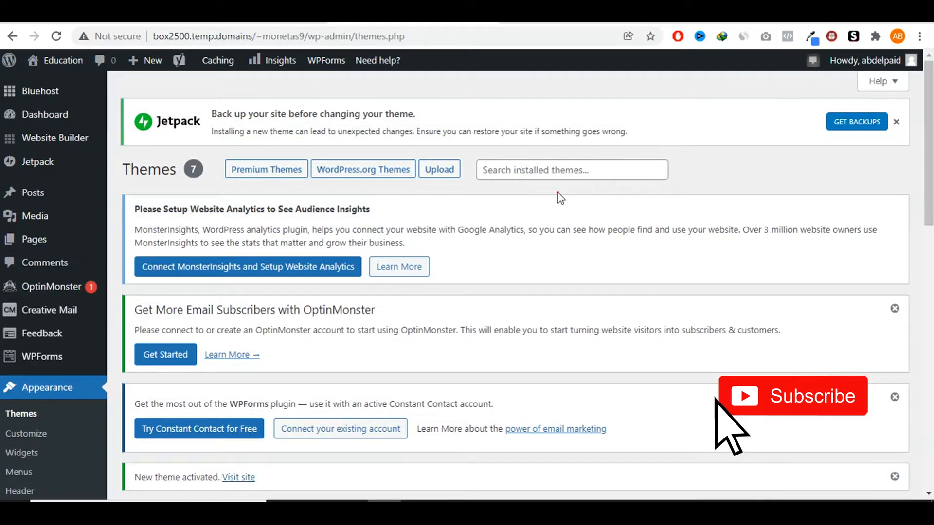
# - Start adding a new plugin and look through the featured plugins and the full plugin list
pyautogui.scroll(-7, 558, 194)
pyautogui.scroll(1, 558, 214)
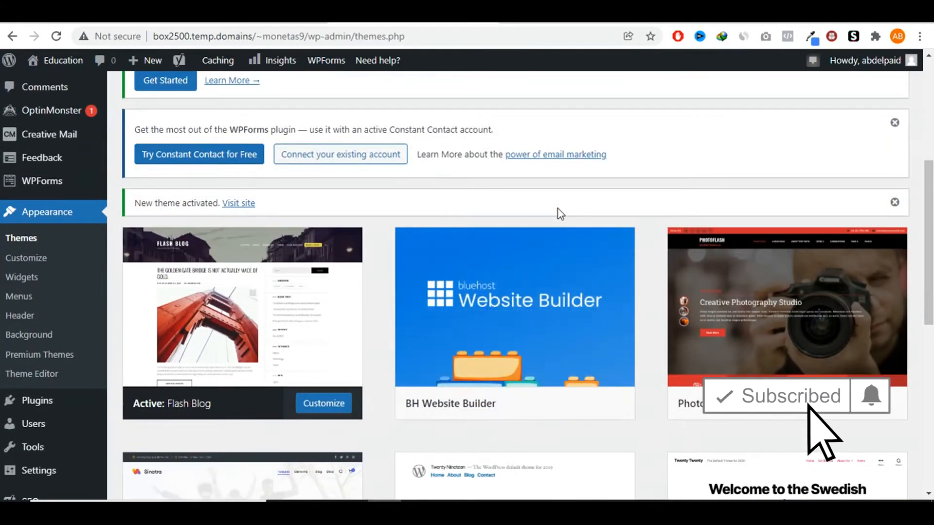
pyautogui.moveTo(27, 406)
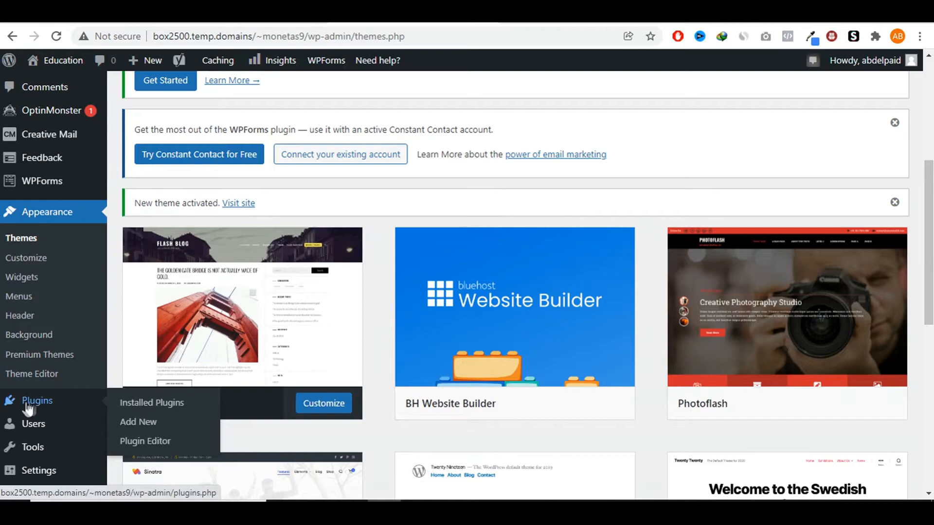
pyautogui.click(142, 424)
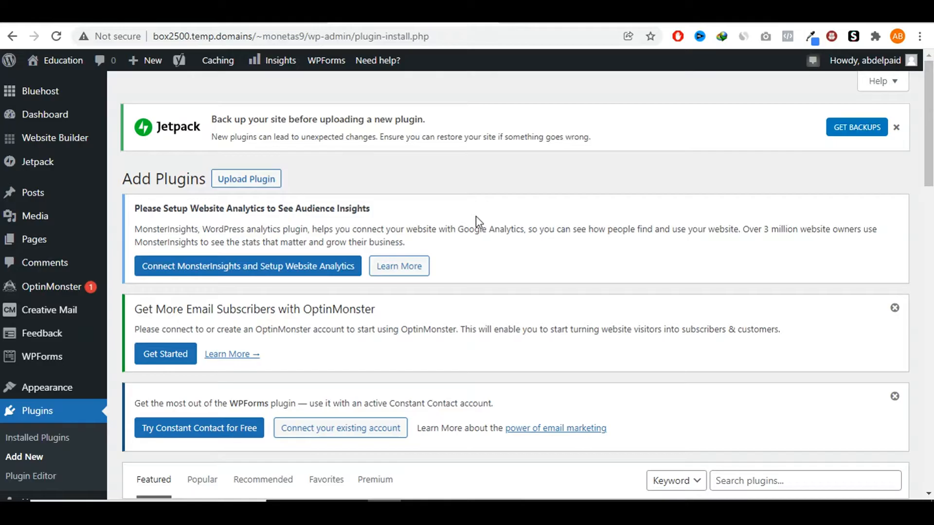
pyautogui.scroll(-7, 476, 217)
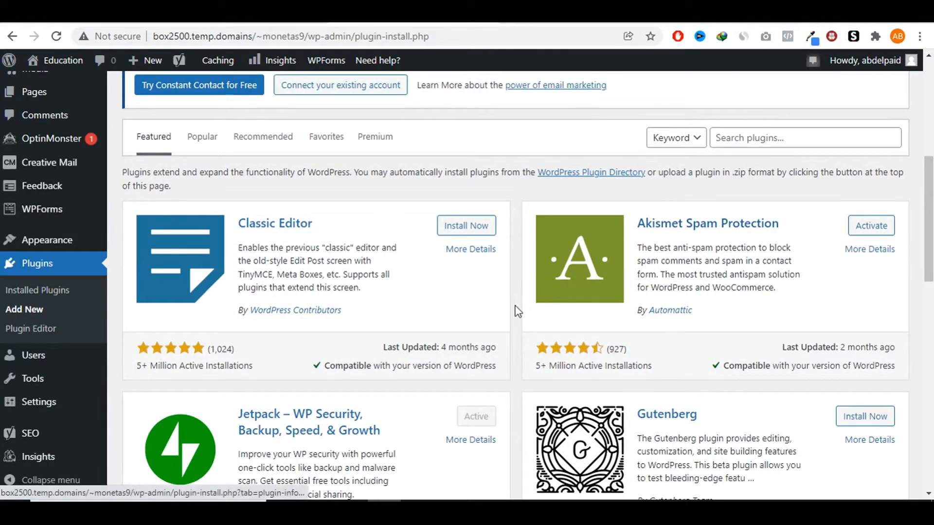
pyautogui.scroll(-5, 517, 307)
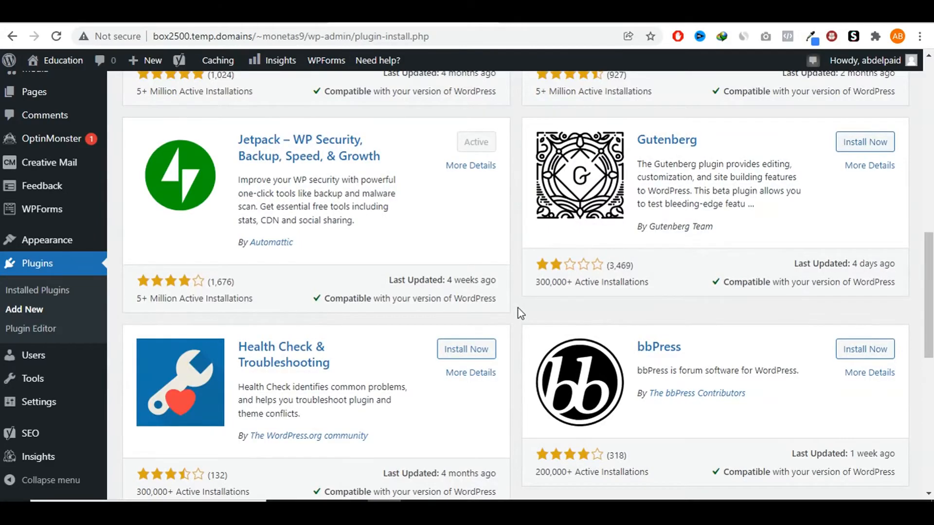
pyautogui.scroll(-3, 518, 312)
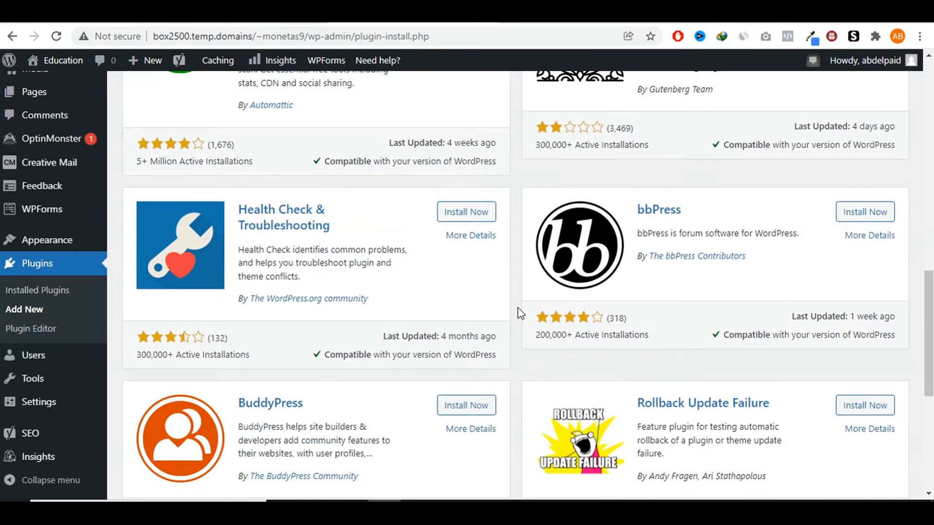
pyautogui.scroll(11, 518, 309)
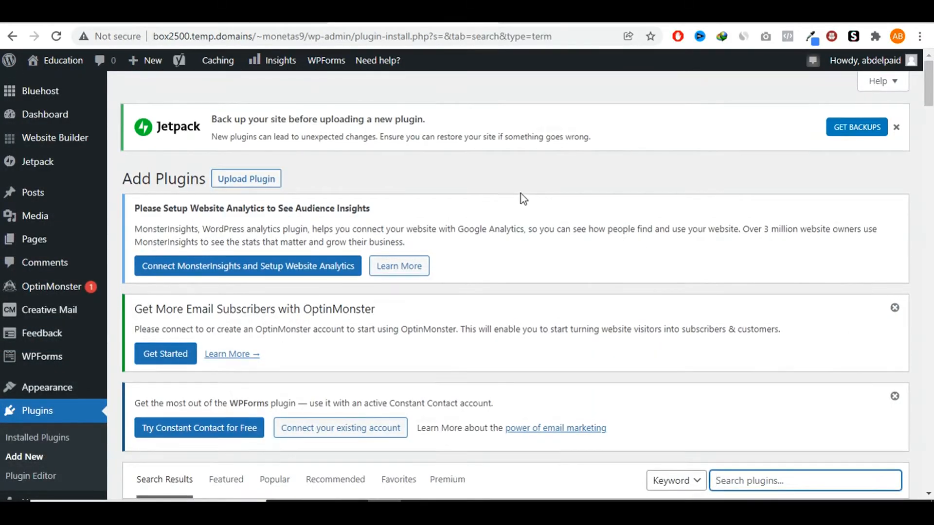
pyautogui.scroll(-7, 521, 195)
pyautogui.scroll(-12, 494, 248)
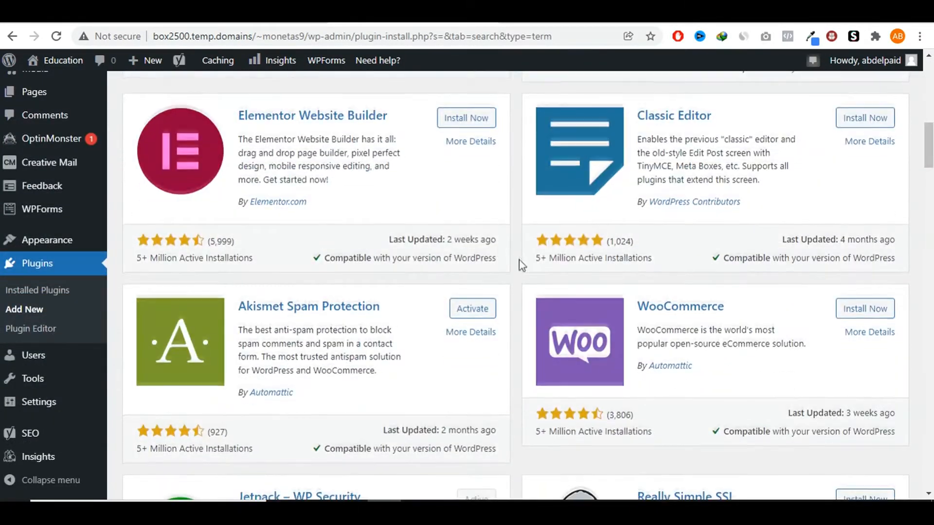
pyautogui.scroll(17, 509, 316)
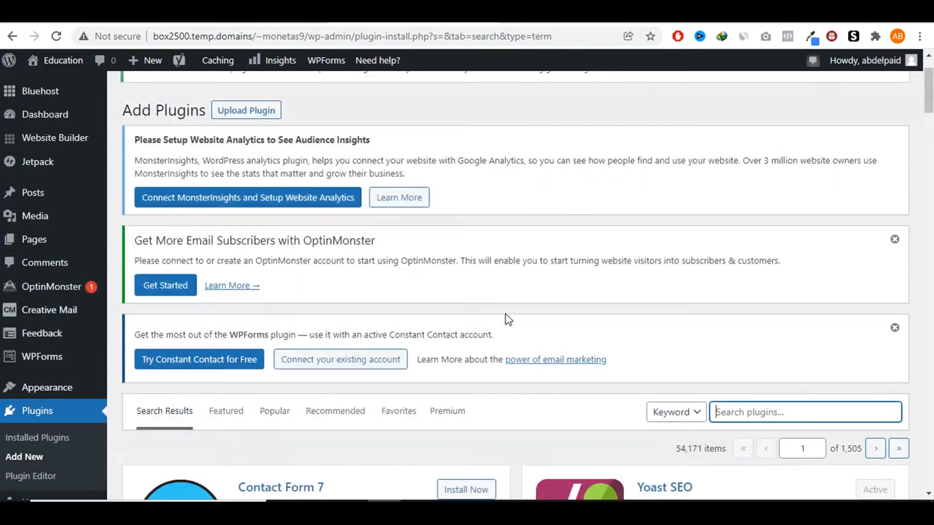
# - Search the plugins for "elementor", and install and activate Elementor Website Builder
pyautogui.click(749, 414)
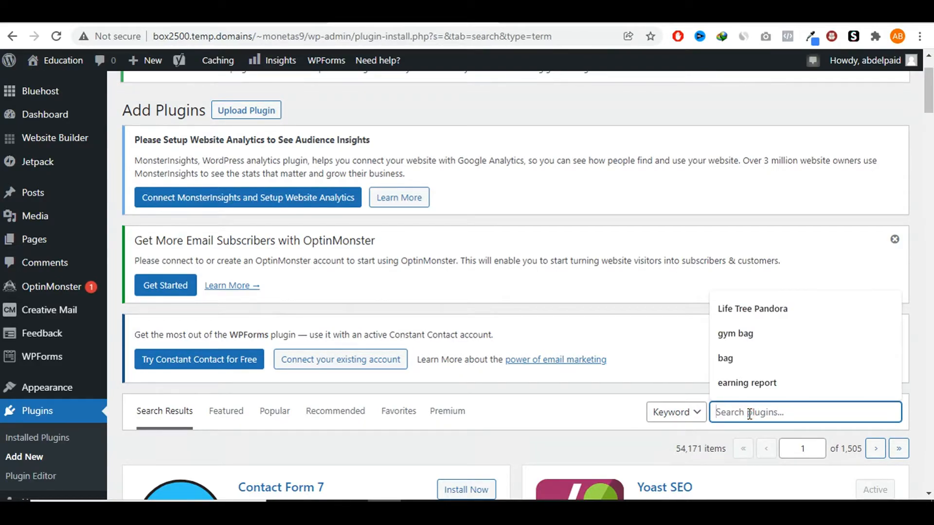
pyautogui.write('element')
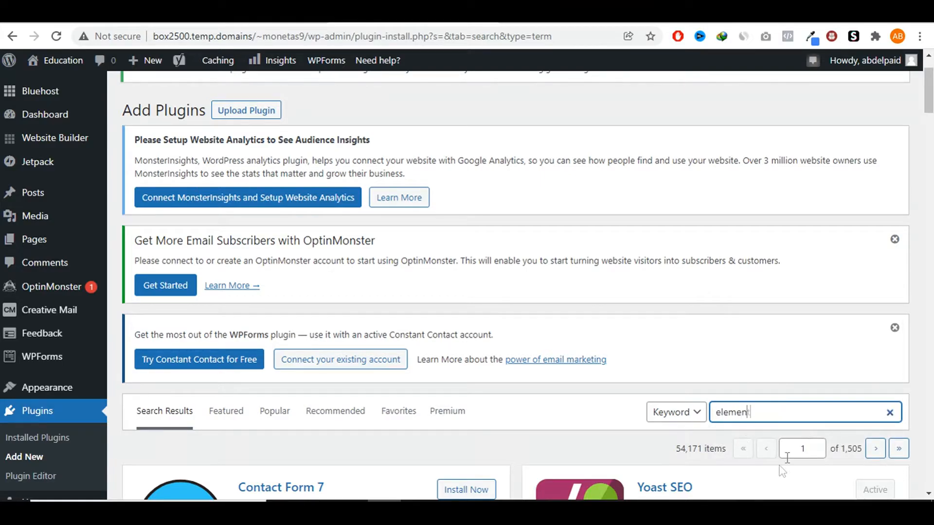
pyautogui.write('or')
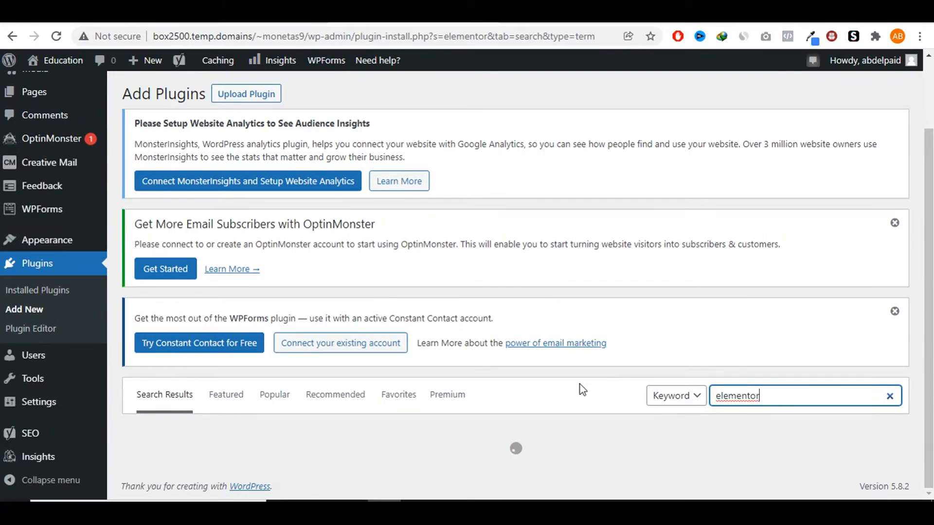
pyautogui.scroll(-2, 582, 389)
pyautogui.scroll(-1, 310, 360)
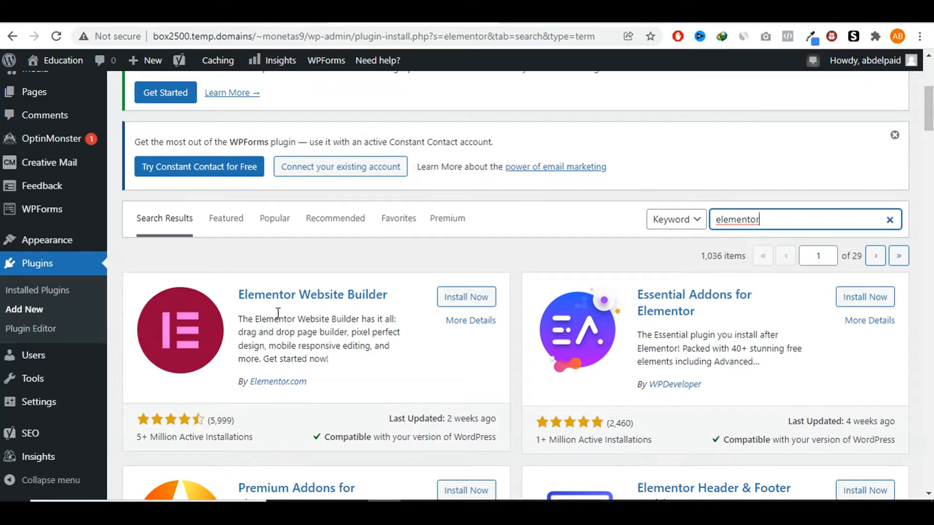
pyautogui.click(463, 299)
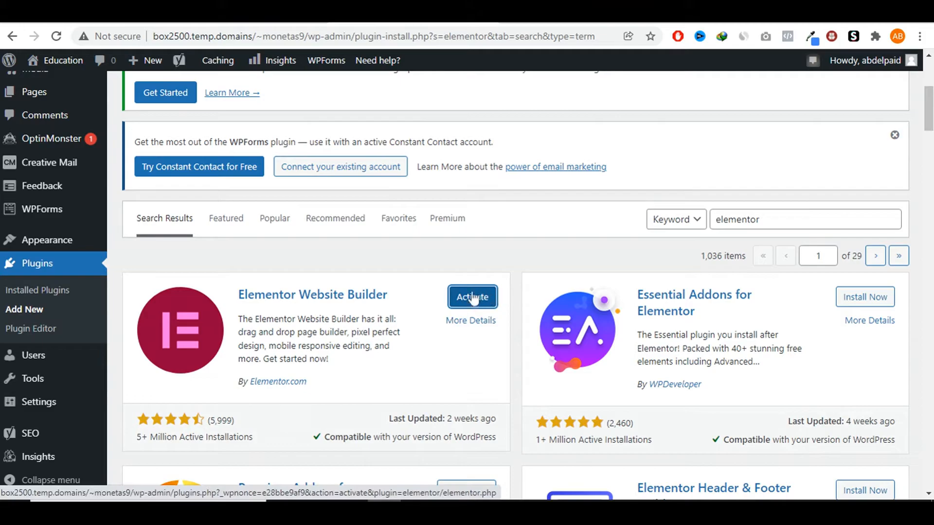
pyautogui.click(473, 299)
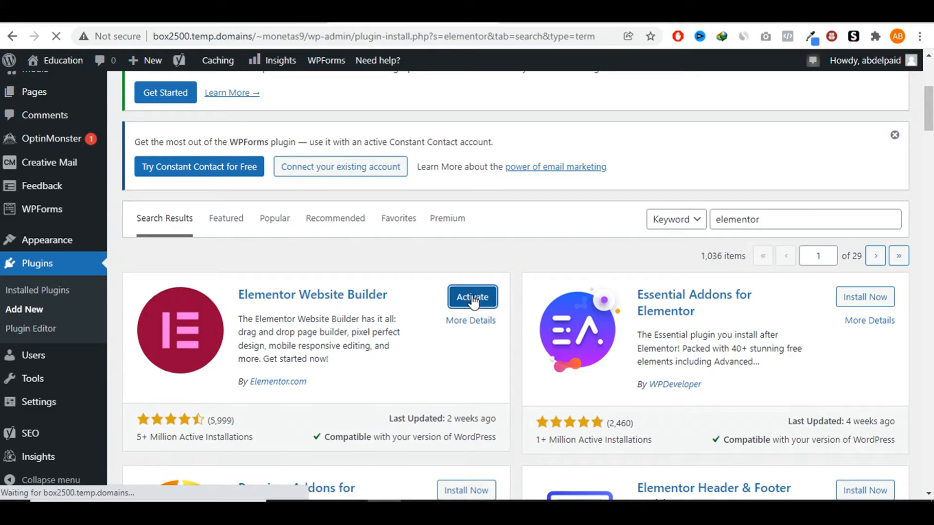
# - Check the Elementor entry among the installed plugins and return to the Add Plugins page
pyautogui.scroll(-5, 442, 286)
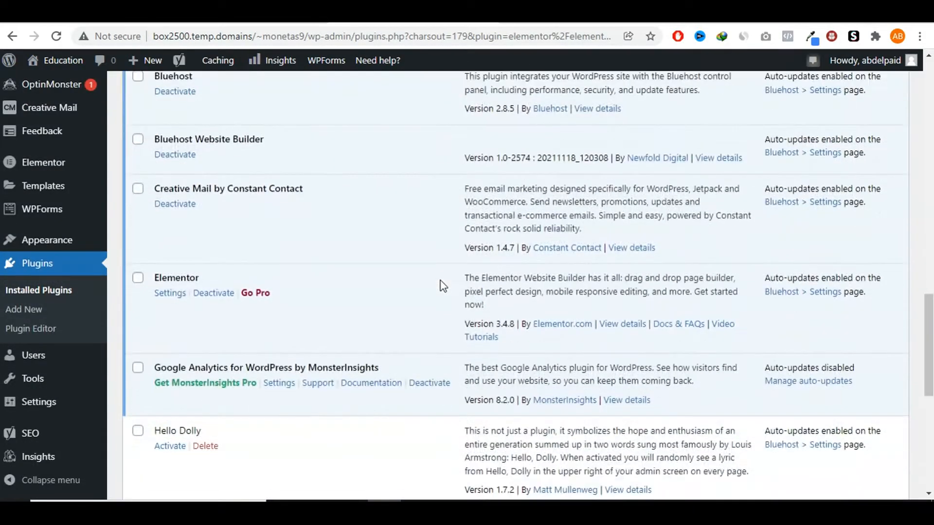
pyautogui.click(197, 296)
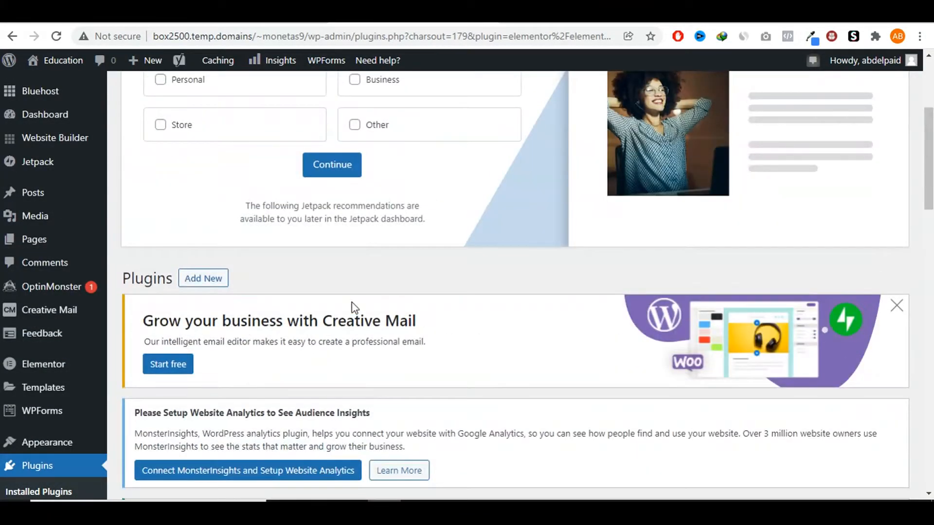
pyautogui.click(194, 281)
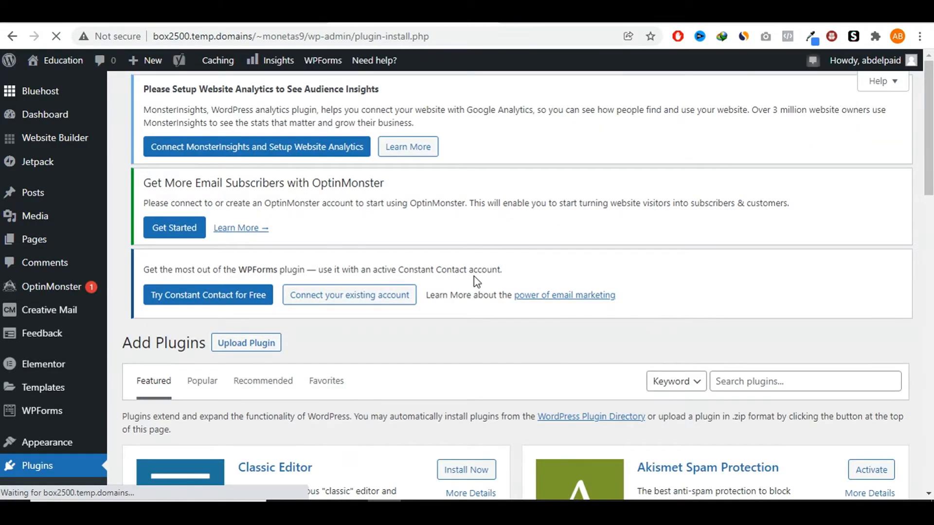
pyautogui.scroll(-4, 475, 277)
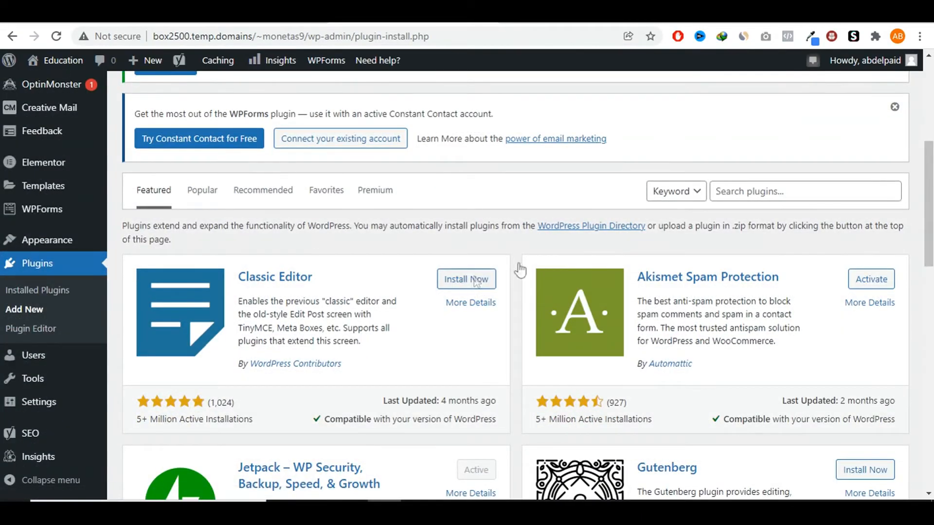
# - Search the plugins for "yoast seo" and look at the Yoast SEO entry
pyautogui.click(789, 188)
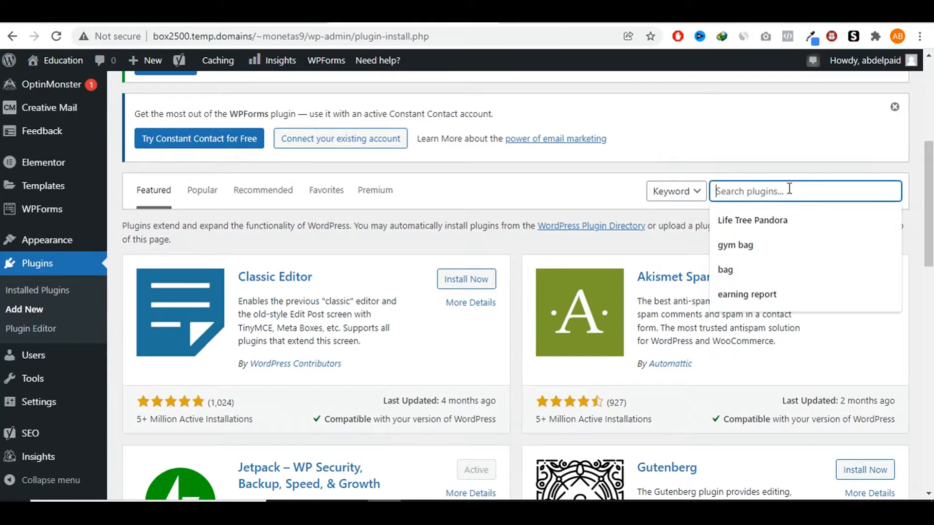
pyautogui.write('yoast ')
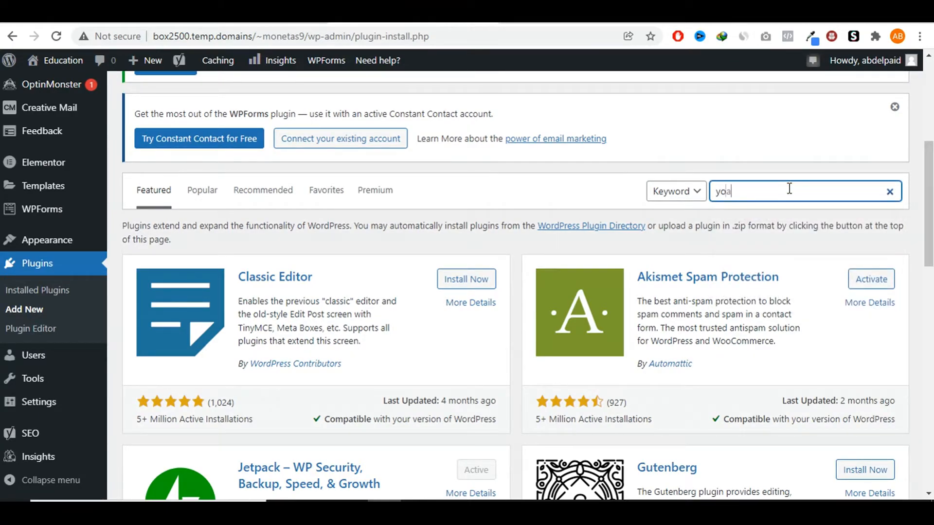
pyautogui.write('seo')
pyautogui.scroll(-4, 254, 289)
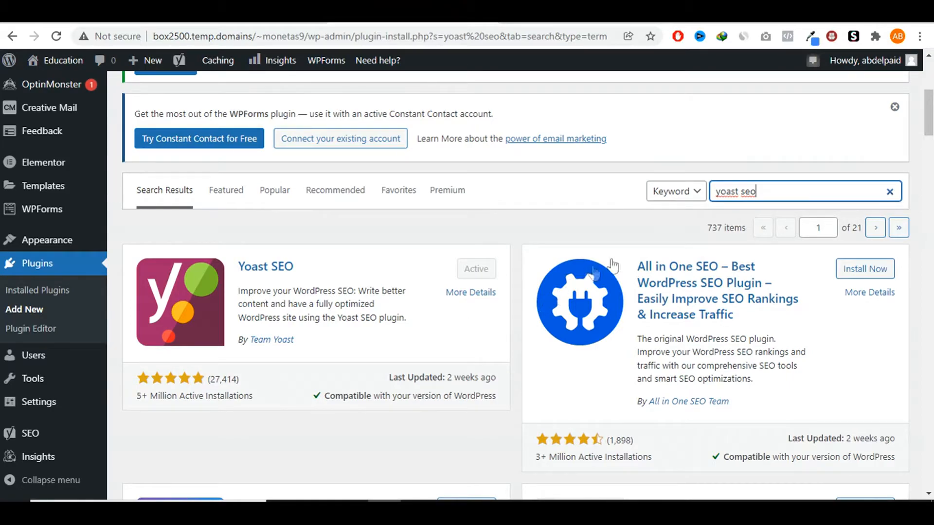
# - Search the plugins for "shared counts", and install and activate Shared Counts – Social Media Share Buttons
pyautogui.tripleClick(751, 191)
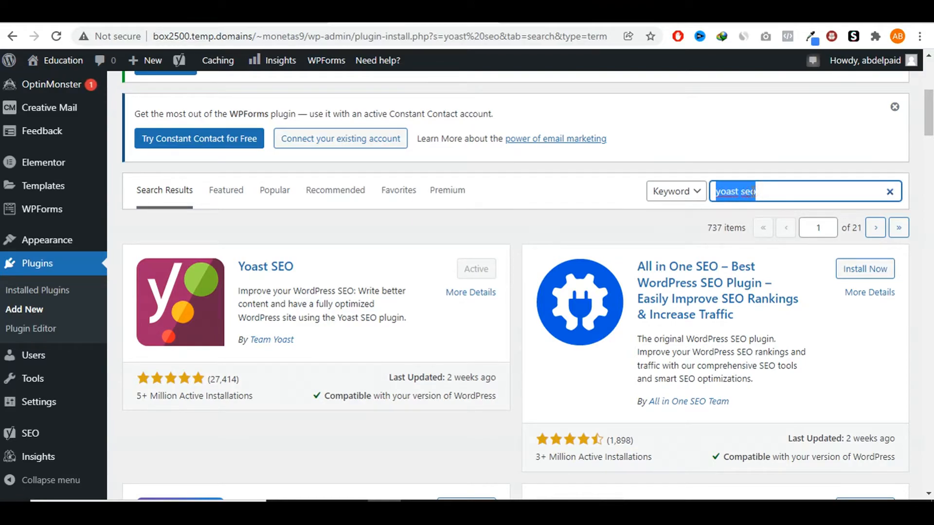
pyautogui.write('shared cpunts')
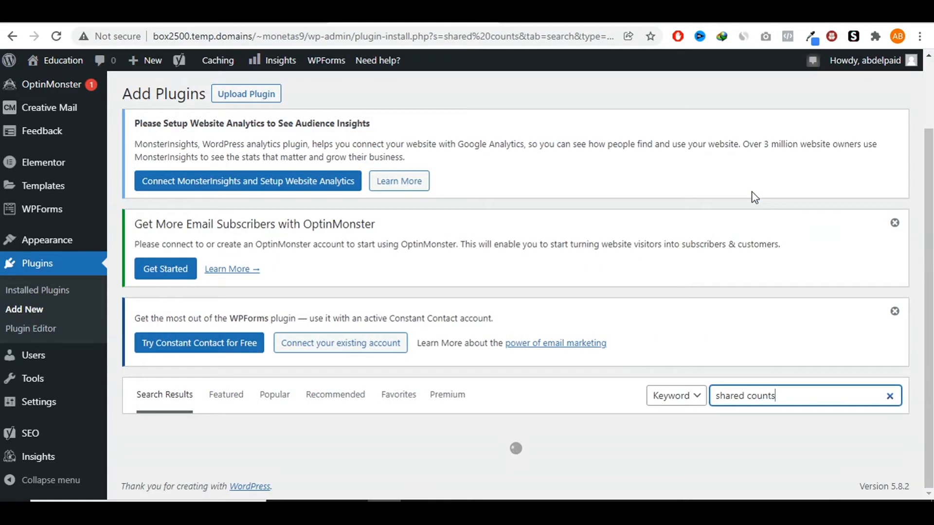
pyautogui.scroll(-5, 354, 228)
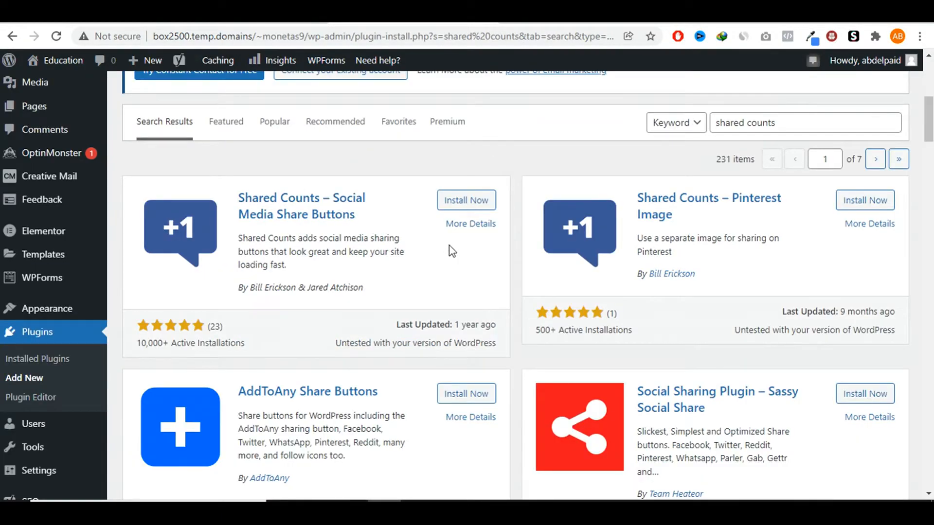
# - Search the plugins for "wordfence", and install and activate Wordfence Security – Firewall & Malware Scan
pyautogui.scroll(1, 396, 223)
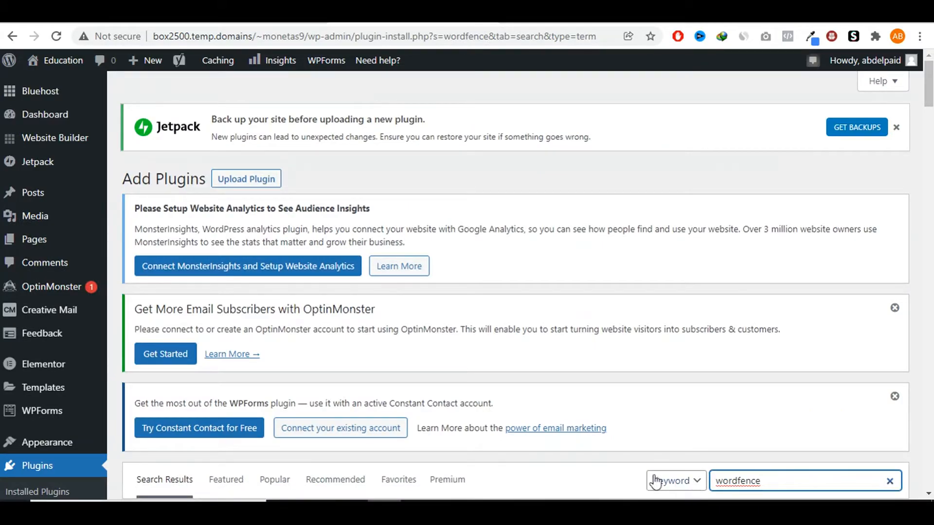
pyautogui.scroll(-4, 626, 473)
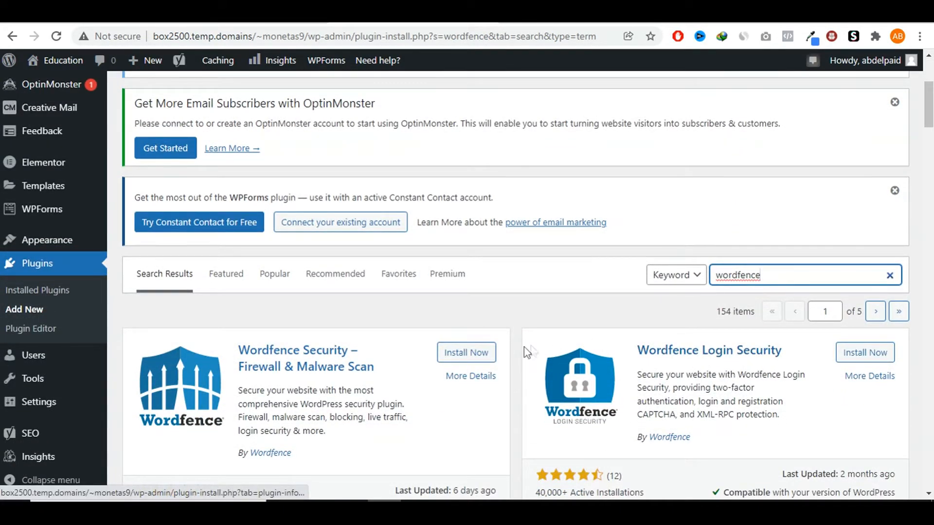
pyautogui.scroll(-1, 514, 346)
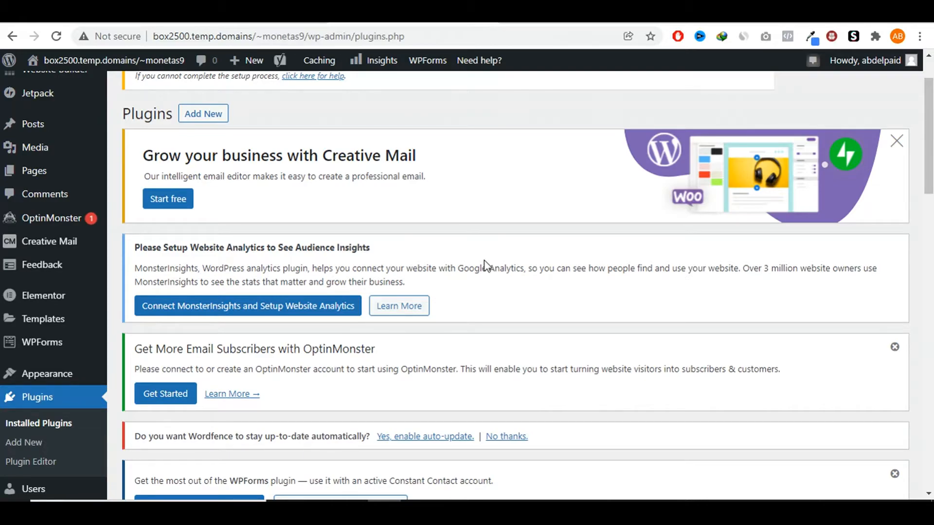
# - In the general settings, set the site title to "Weight Loss" and the tagline to "Flat belly coming soon", and save the changes
pyautogui.scroll(-3, 504, 265)
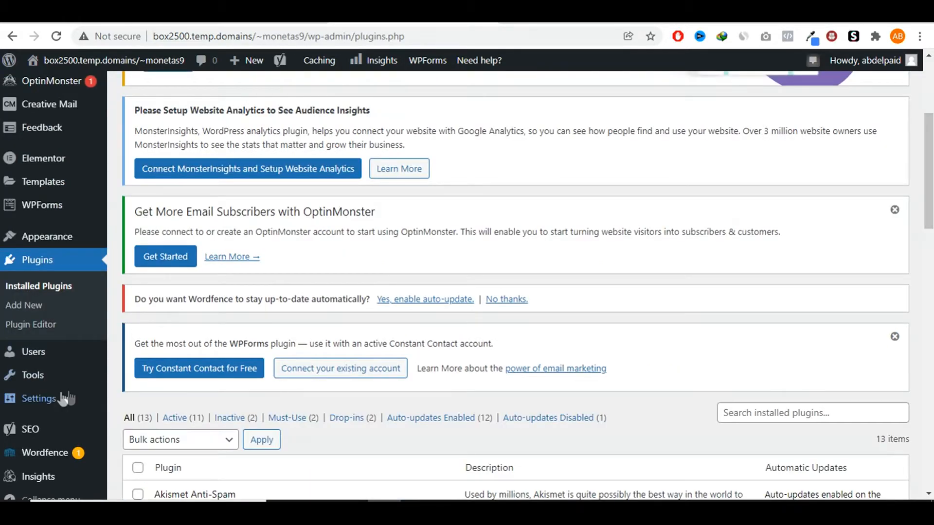
pyautogui.moveTo(49, 404)
pyautogui.click(141, 330)
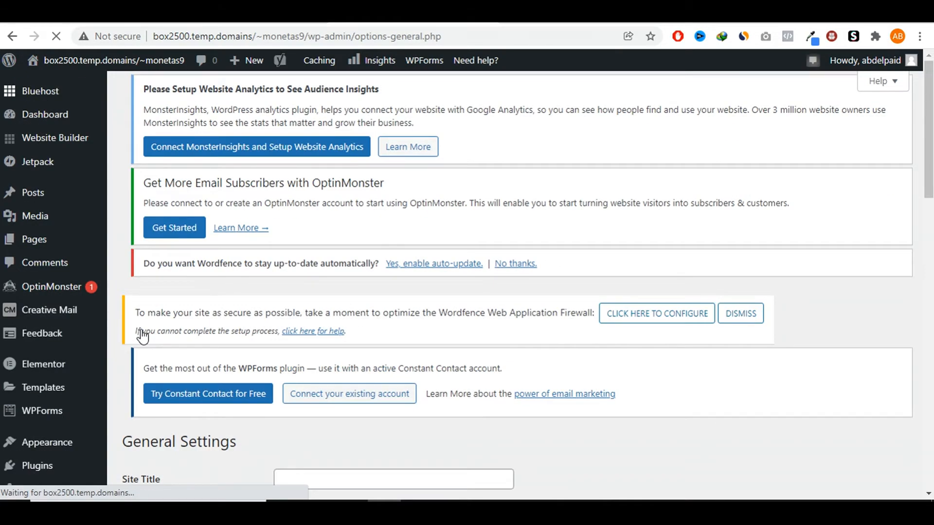
pyautogui.scroll(-6, 244, 270)
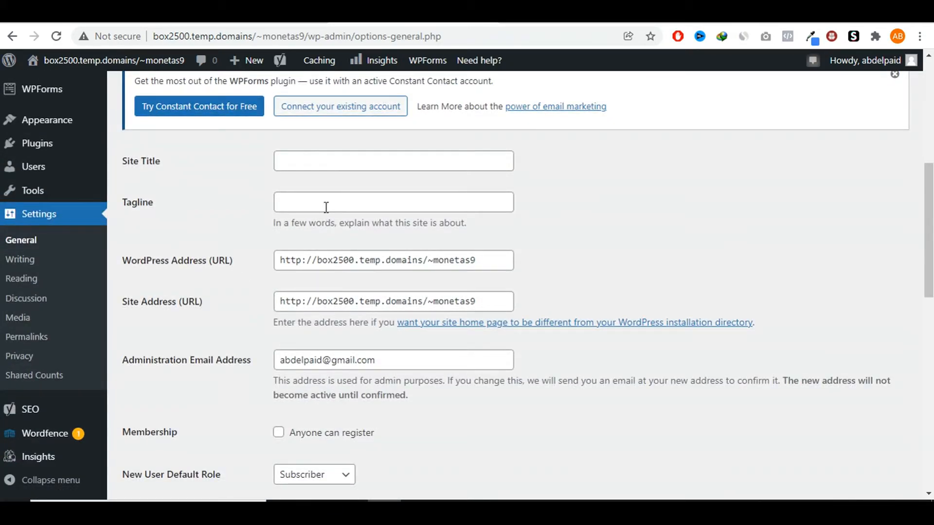
pyautogui.click(330, 163)
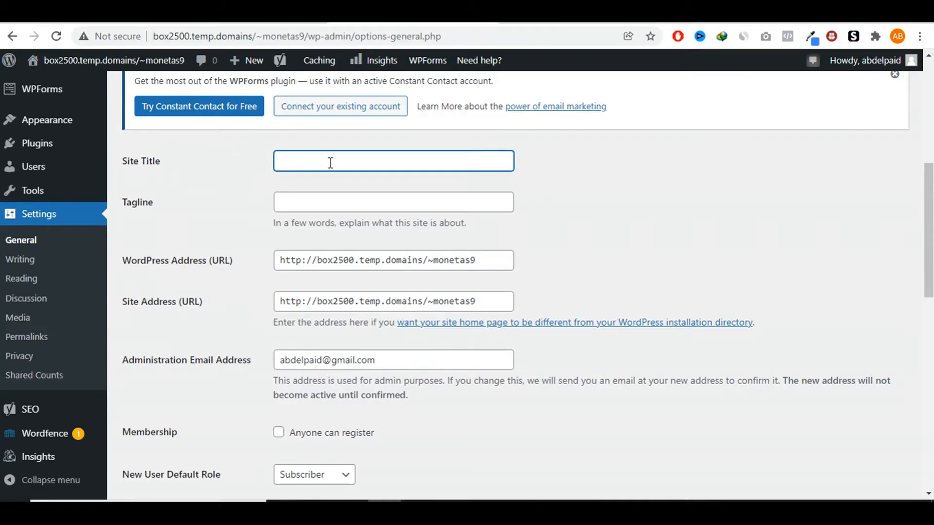
pyautogui.write('Weight Loss')
pyautogui.click(326, 210)
pyautogui.write('Flat belly co')
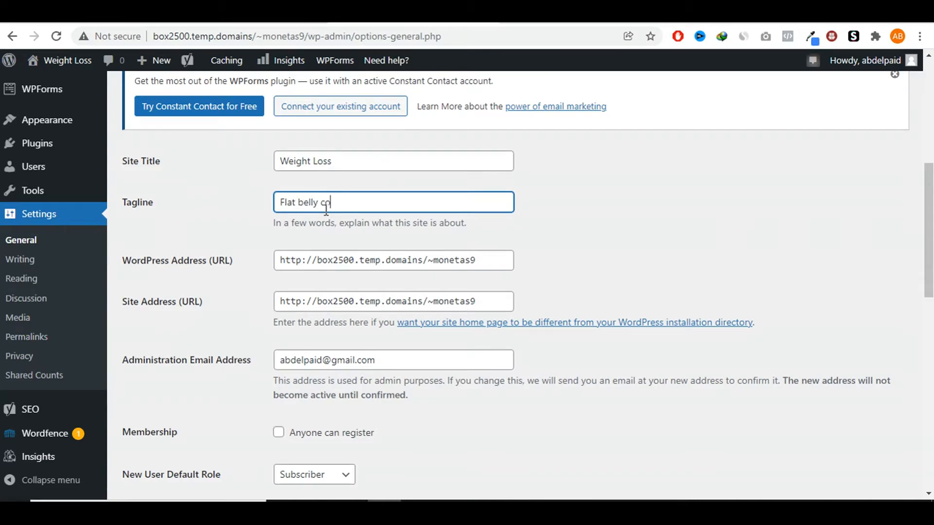
pyautogui.write('ming soon')
pyautogui.scroll(-10, 253, 220)
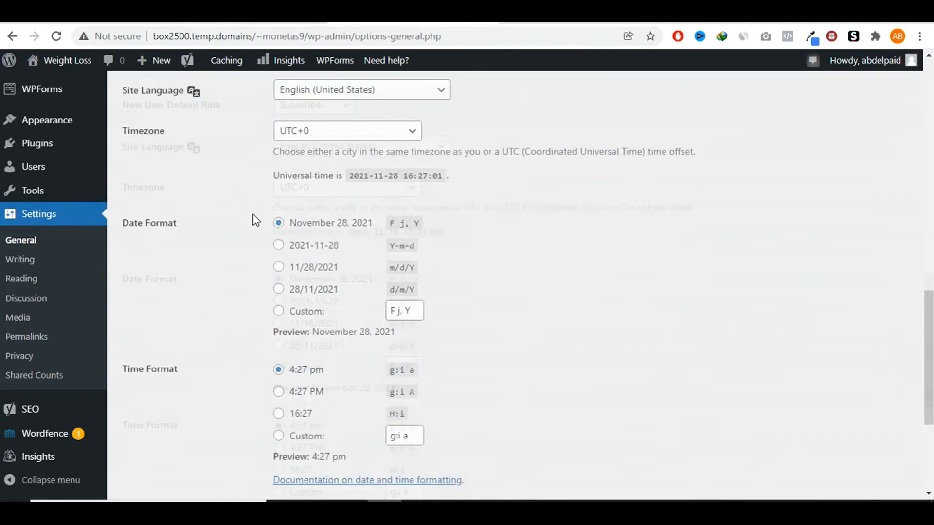
pyautogui.click(146, 434)
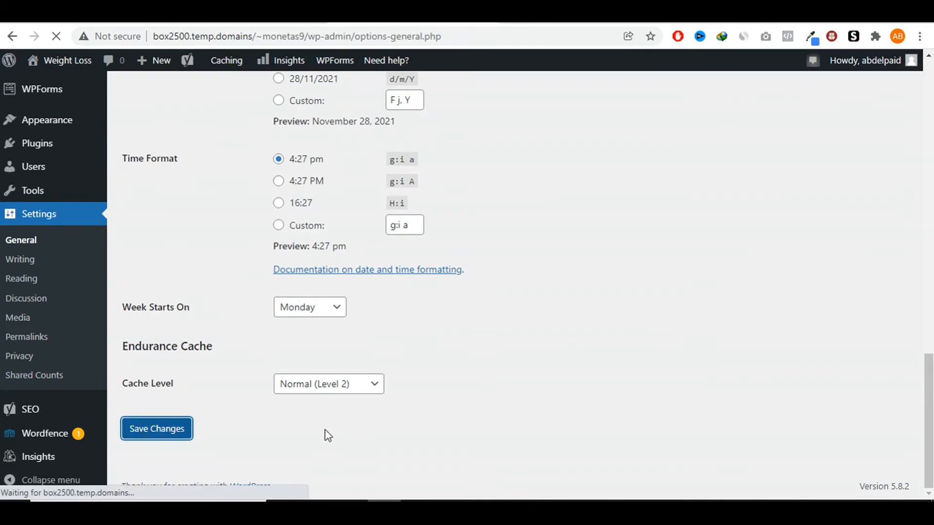
# - Open the theme customizer and look through the home page preview from header to newsletter section
pyautogui.scroll(-1, 307, 285)
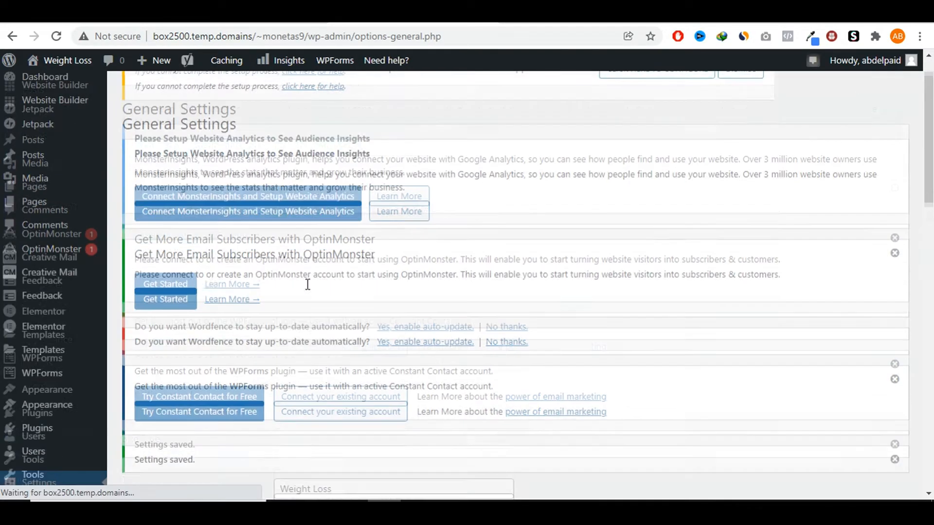
pyautogui.scroll(-2, 308, 285)
pyautogui.moveTo(38, 306)
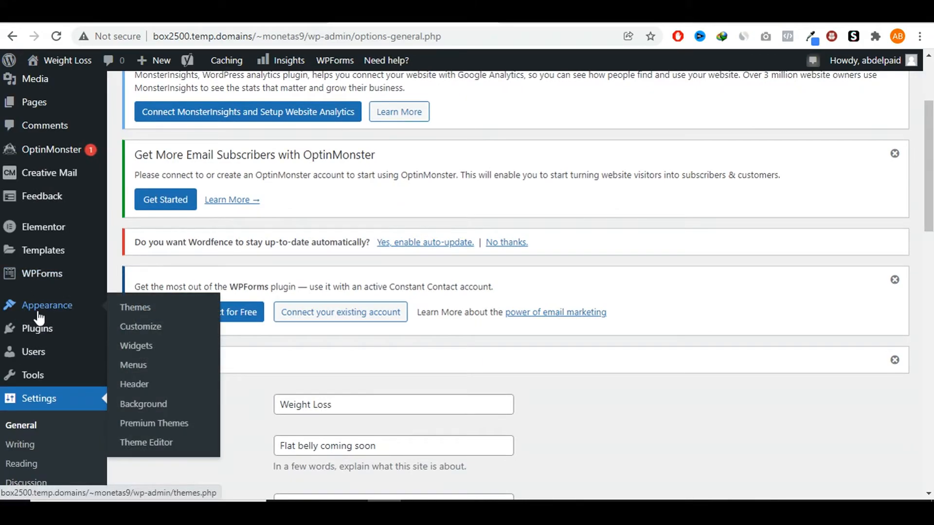
pyautogui.click(130, 333)
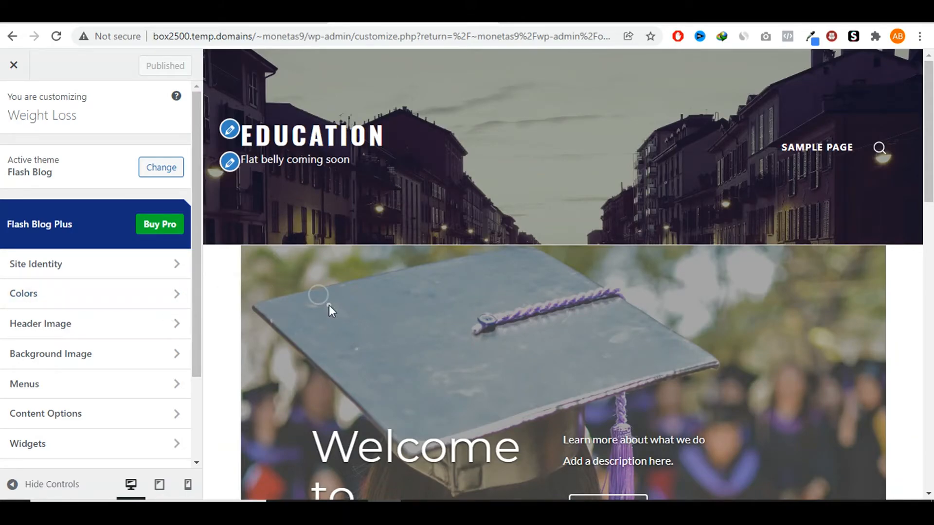
pyautogui.scroll(-10, 511, 261)
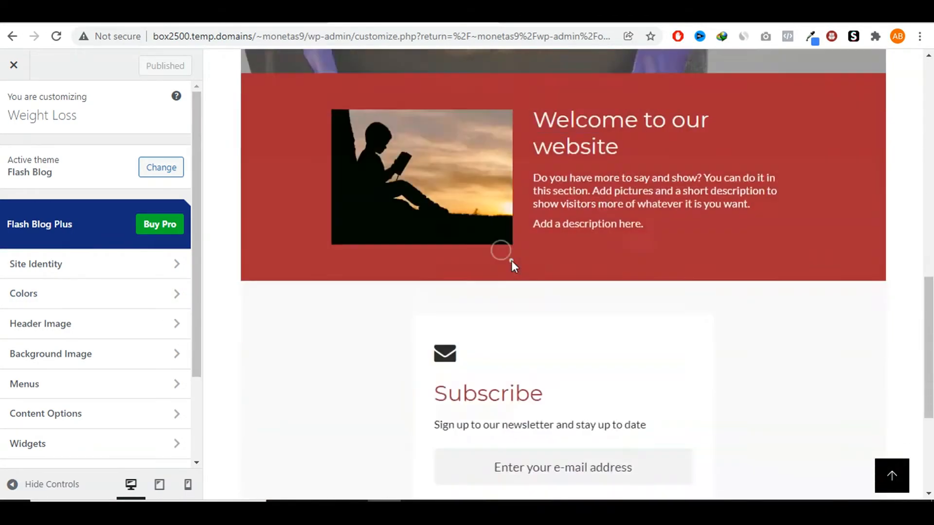
pyautogui.scroll(4, 567, 349)
pyautogui.scroll(4, 557, 353)
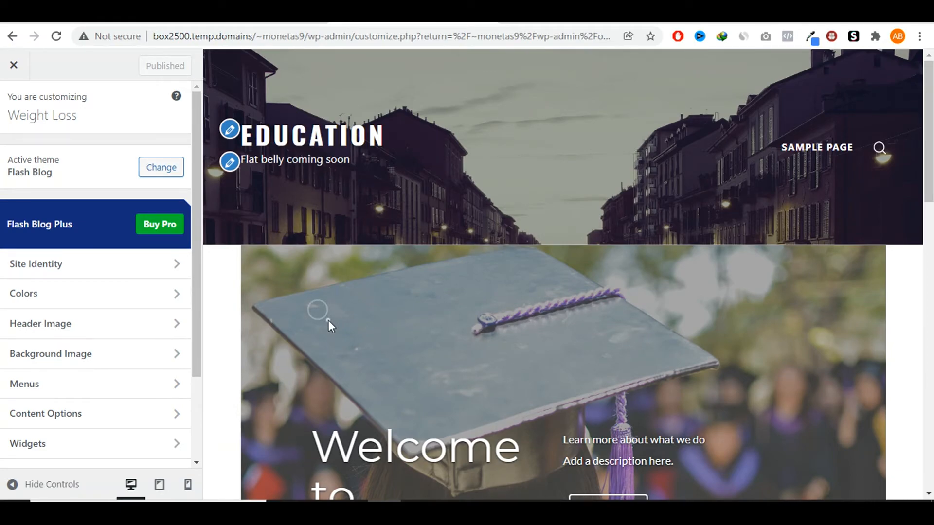
pyautogui.scroll(-20, 626, 194)
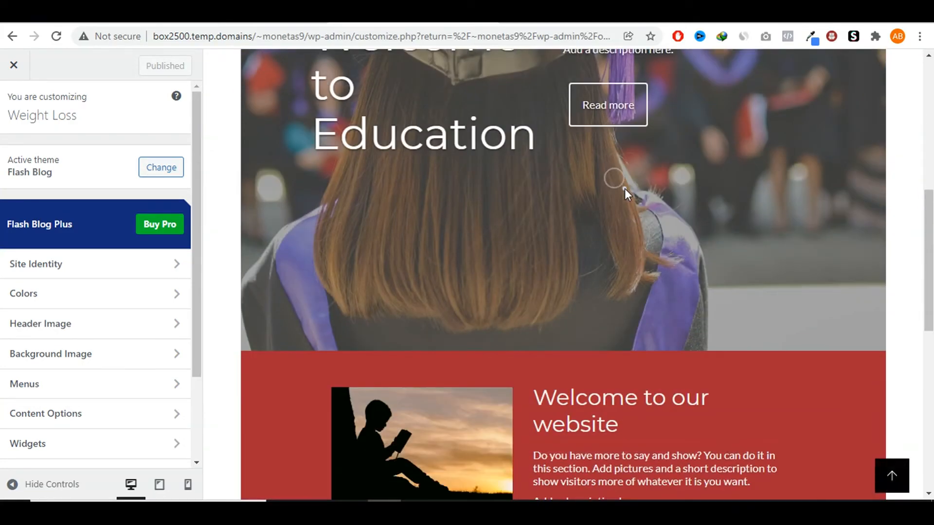
pyautogui.scroll(20, 618, 248)
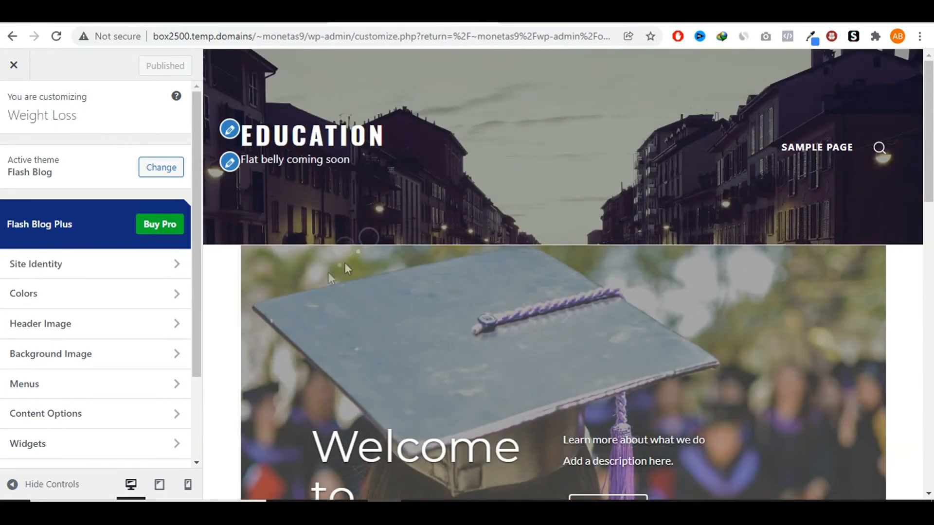
# - In the homepage settings, choose Sample Page as the static homepage and clear the posts page selection
pyautogui.scroll(-2, 124, 330)
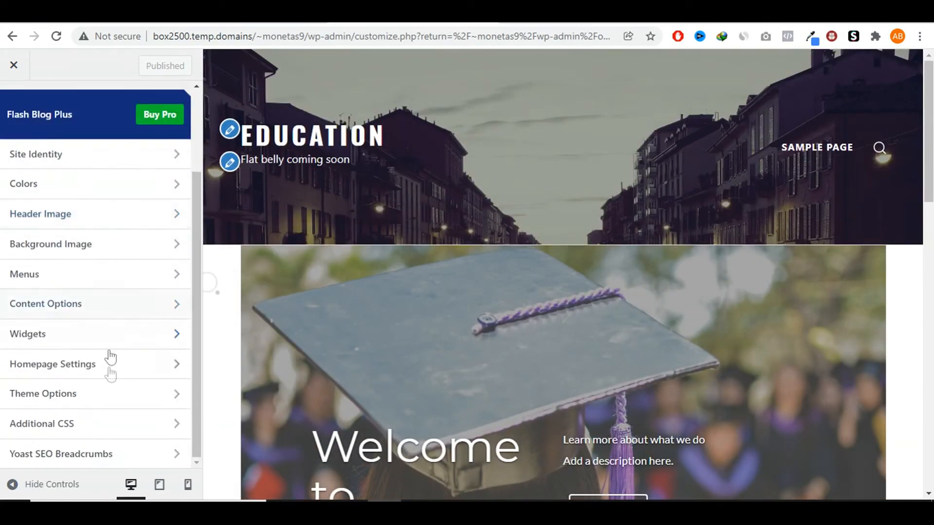
pyautogui.click(62, 371)
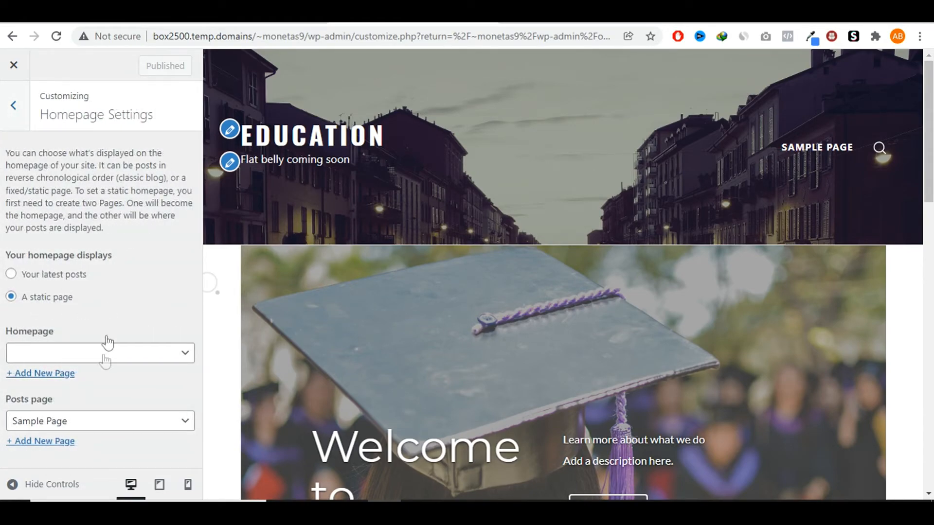
pyautogui.click(93, 353)
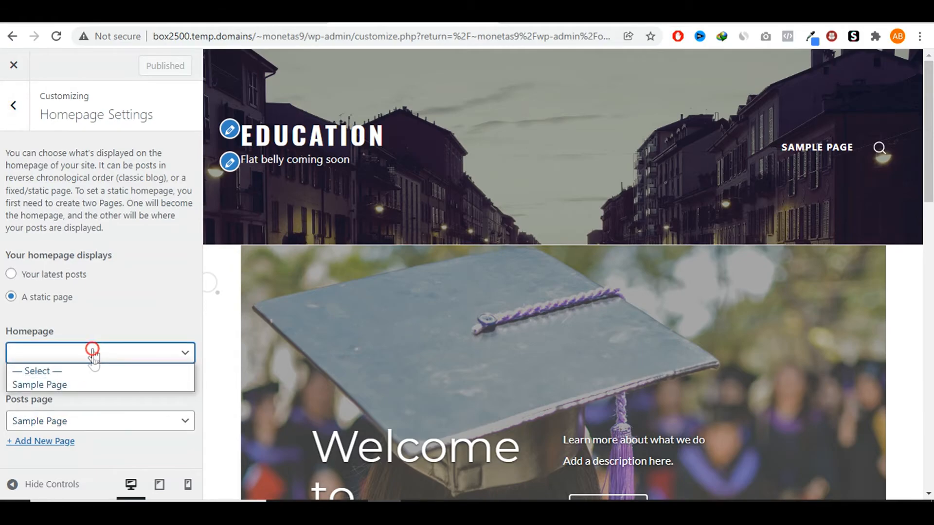
pyautogui.click(58, 384)
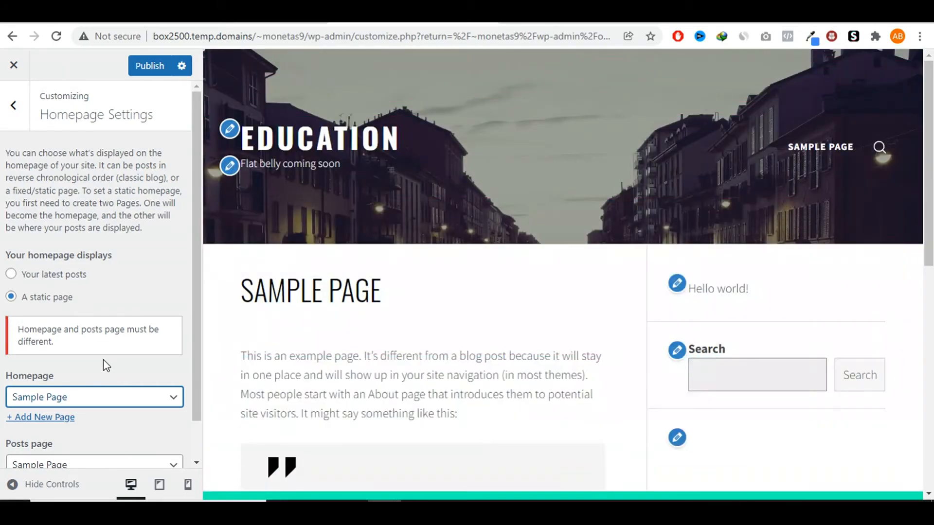
pyautogui.scroll(-1, 103, 360)
pyautogui.click(83, 421)
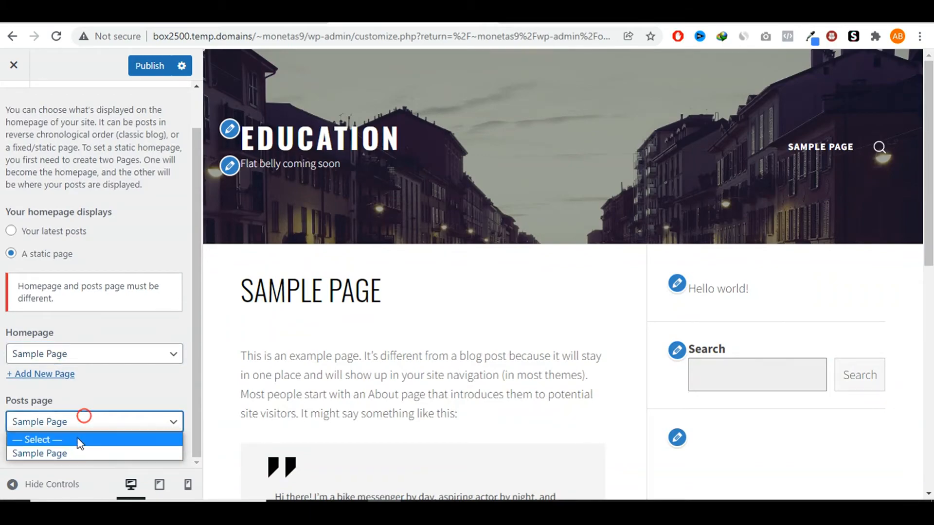
pyautogui.click(78, 442)
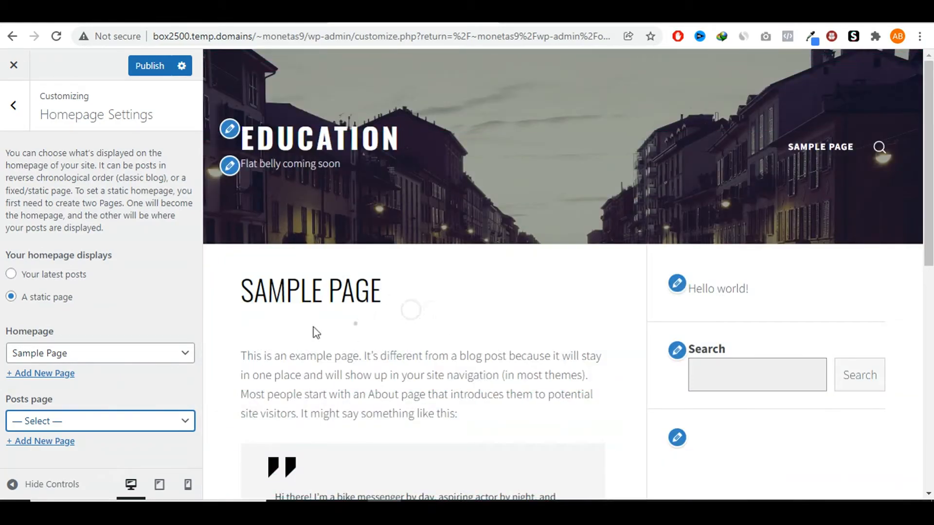
# - Open the Sidebar widget area in the customizer and look through its blocks
pyautogui.click(18, 114)
pyautogui.click(71, 346)
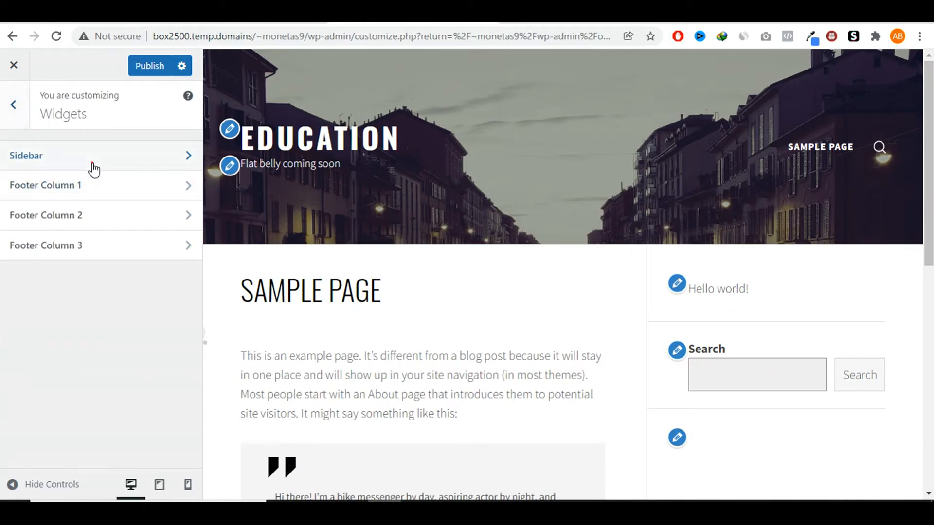
pyautogui.click(92, 163)
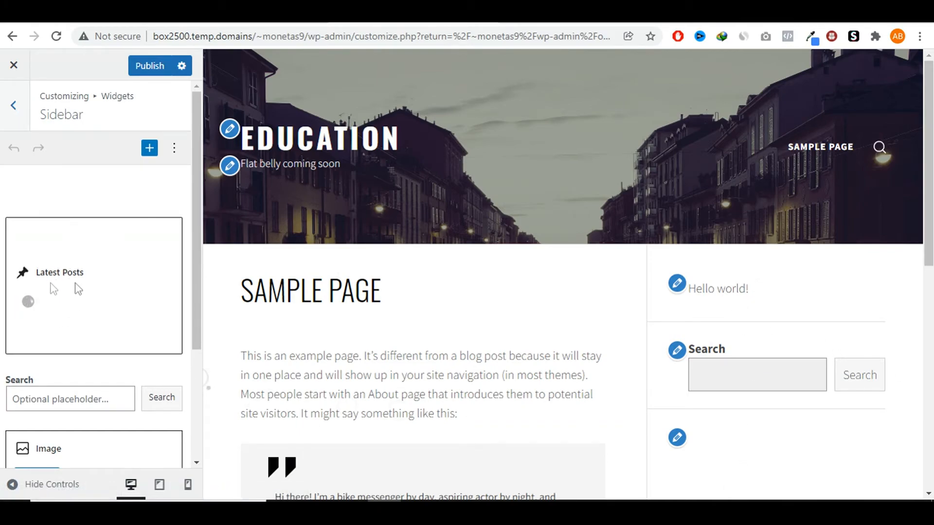
pyautogui.scroll(-3, 650, 399)
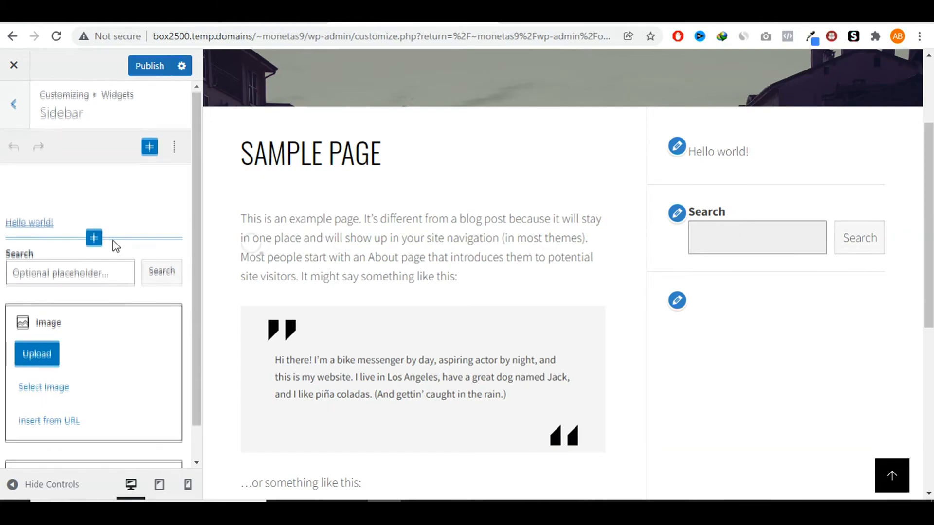
pyautogui.scroll(-1, 104, 433)
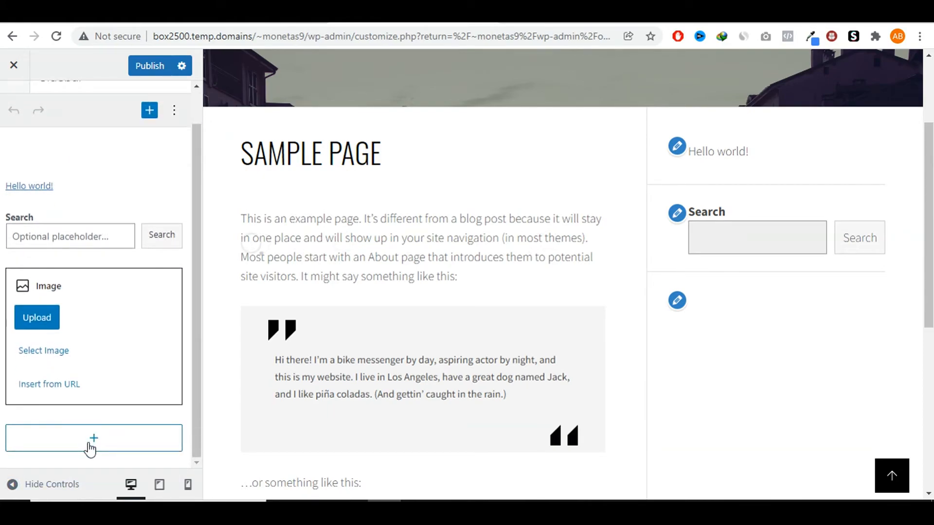
# - Search the sidebar's available blocks for "sear", clear the search, and close the block picker without adding anything
pyautogui.click(90, 443)
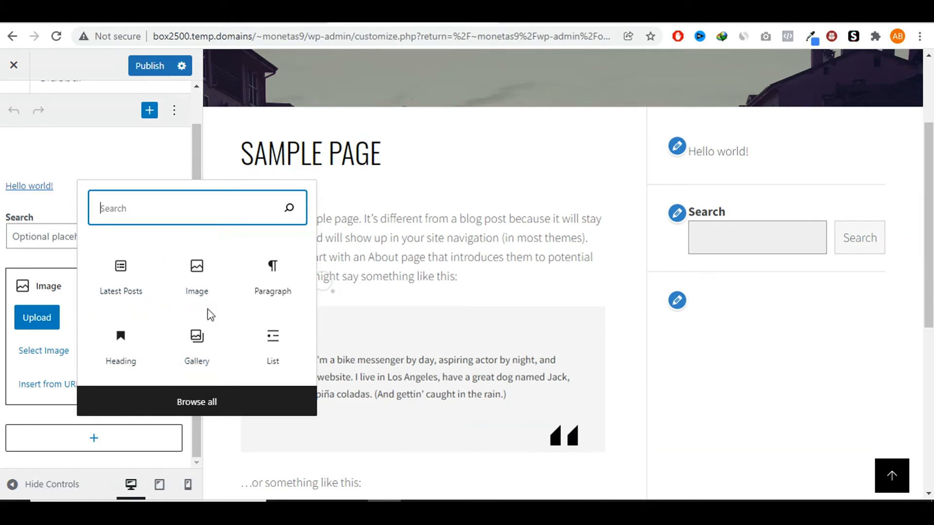
pyautogui.write('sear')
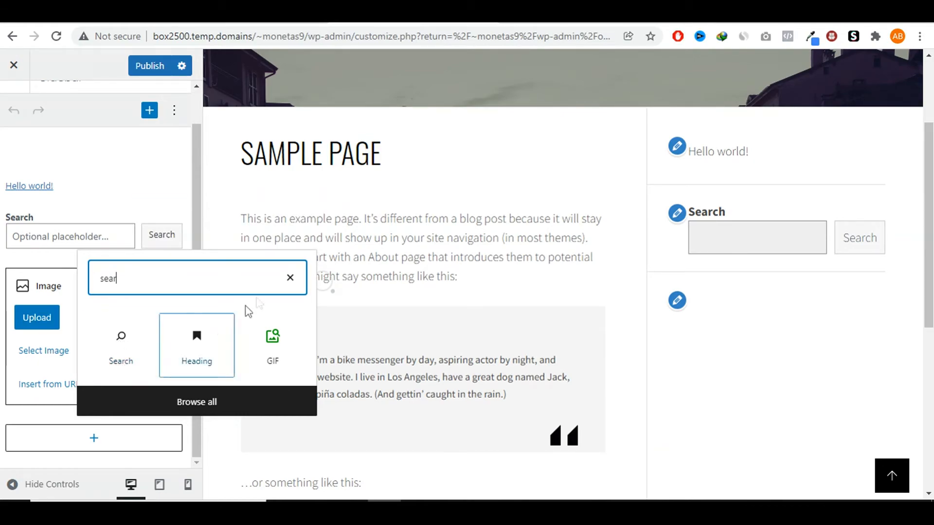
pyautogui.click(290, 279)
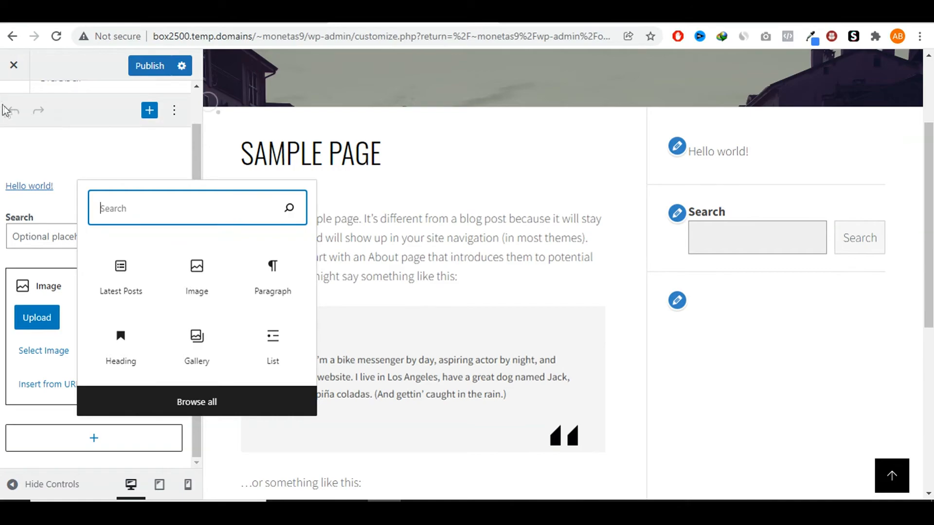
pyautogui.click(46, 161)
pyautogui.scroll(1, 126, 244)
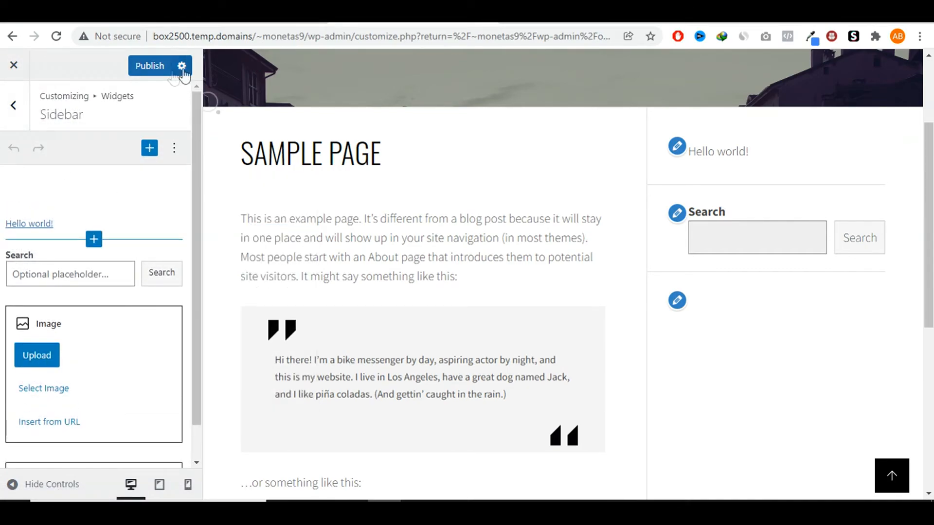
# - Publish the customizer changes and return to the main list of customizer sections
pyautogui.click(157, 69)
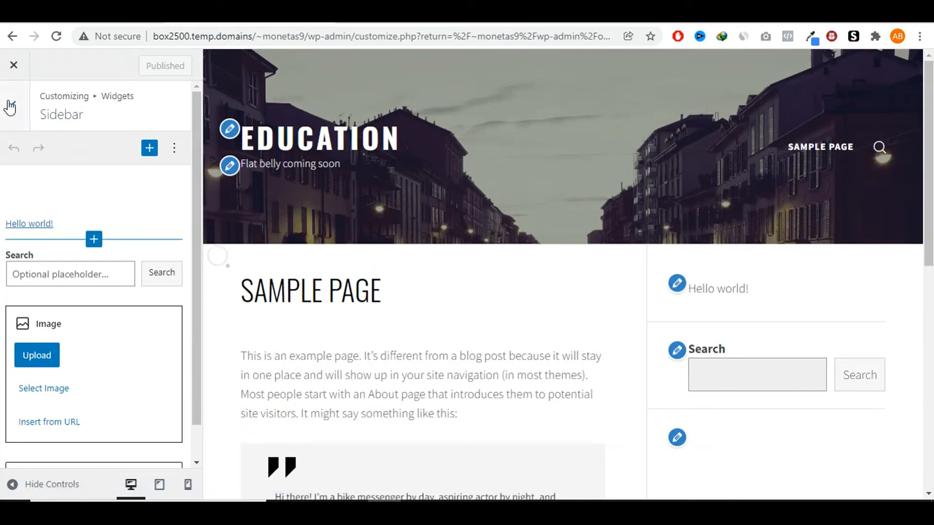
pyautogui.click(10, 106)
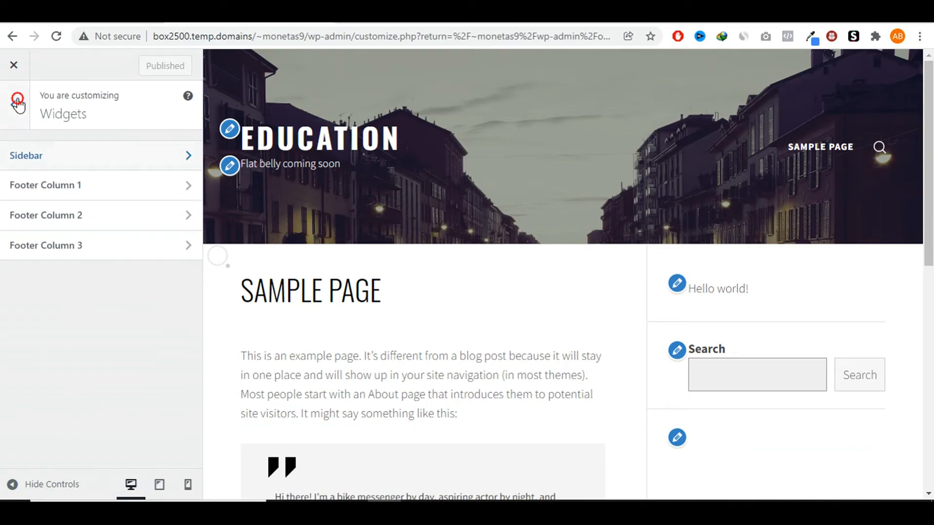
pyautogui.click(17, 99)
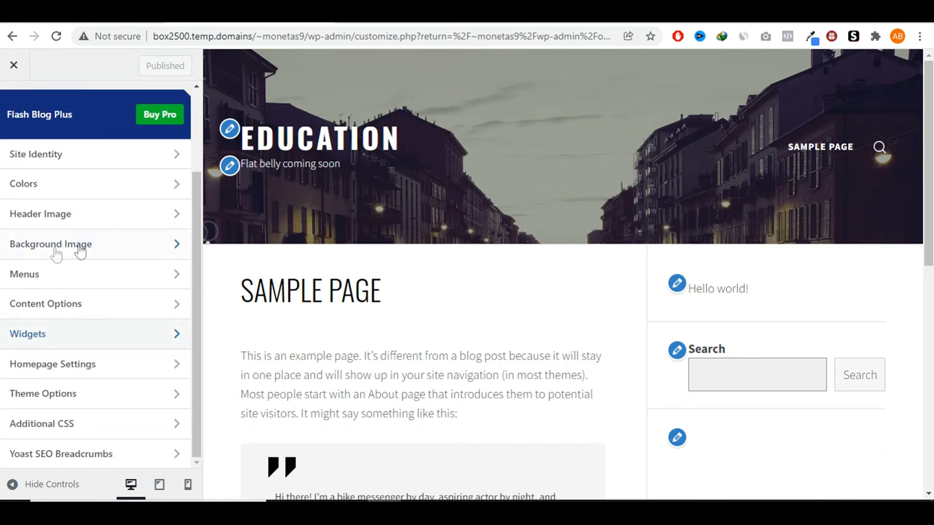
# - Copy the base site address from the customizer's URL and open the live homepage in a new browser tab
pyautogui.moveTo(312, 39); pyautogui.dragTo(154, 37)
pyautogui.rightClick(226, 34)
pyautogui.click(266, 109)
pyautogui.hotkey('ctrl', 't')
pyautogui.rightClick(343, 37)
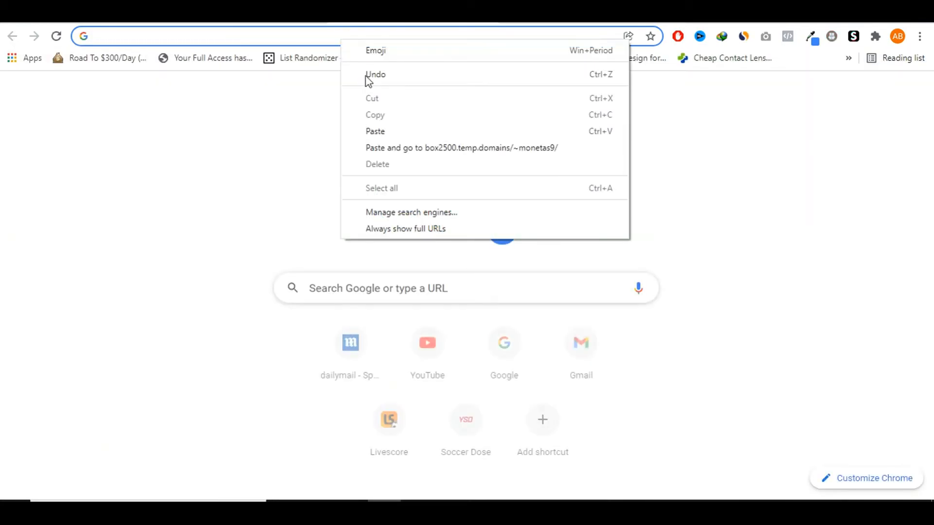
pyautogui.click(382, 146)
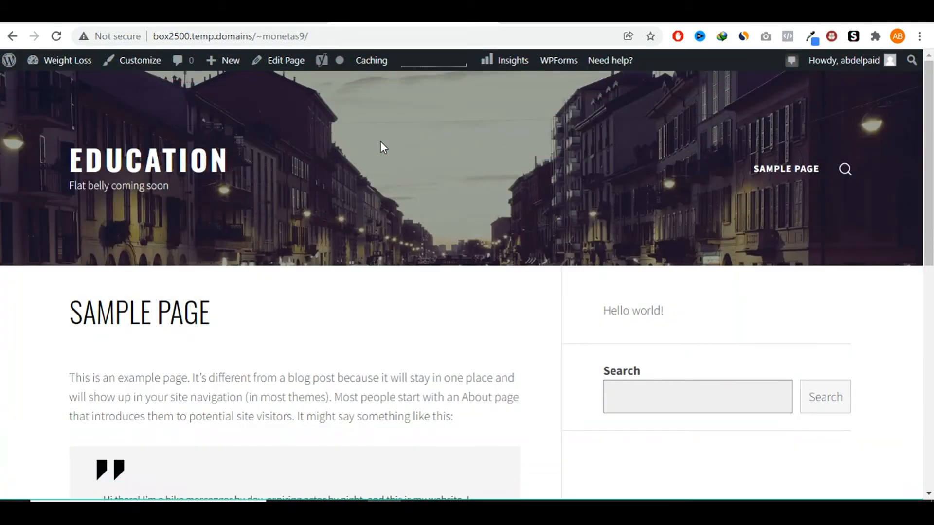
# - Look through the live homepage from the header and sidebar widgets to the footer
pyautogui.scroll(-10, 381, 142)
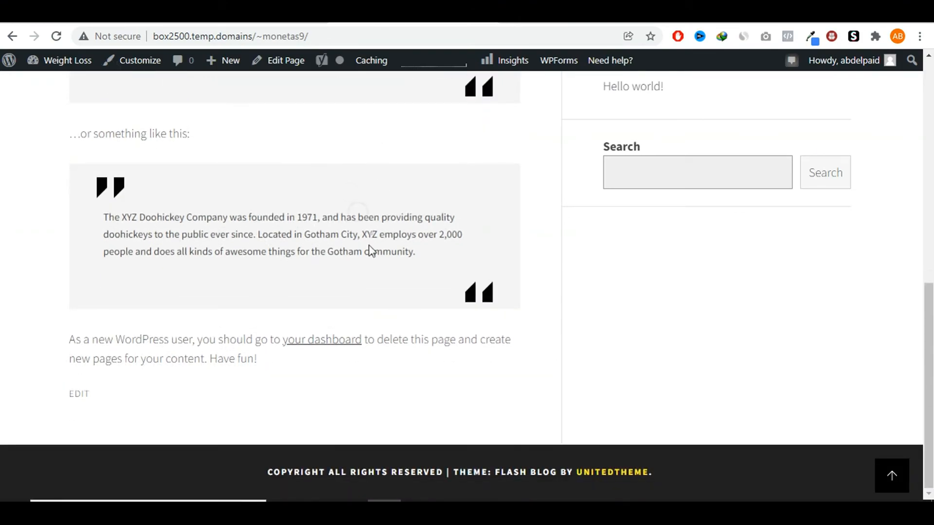
pyautogui.scroll(10, 436, 283)
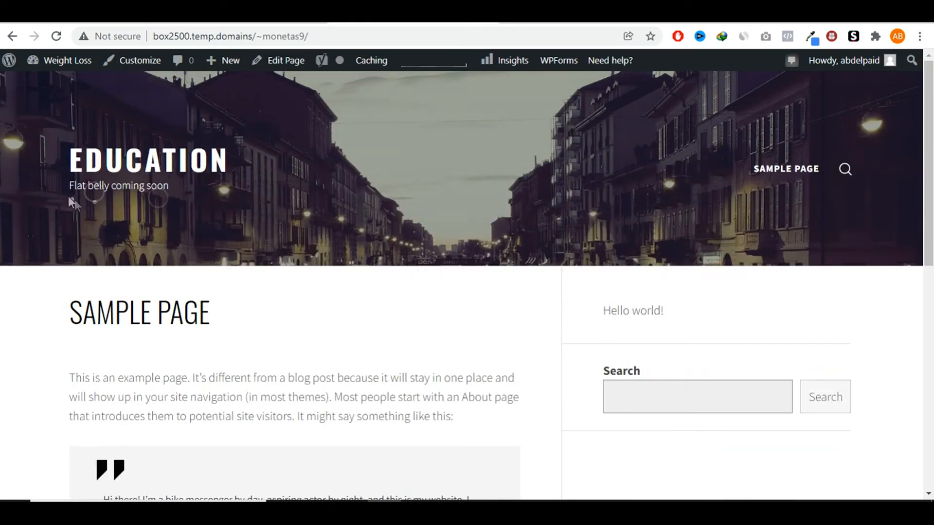
pyautogui.scroll(-3, 405, 225)
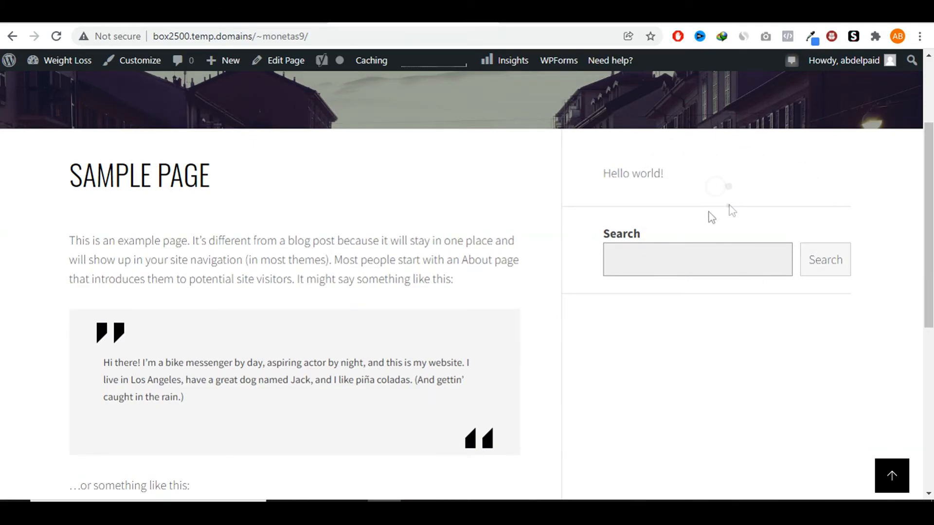
pyautogui.scroll(-6, 204, 233)
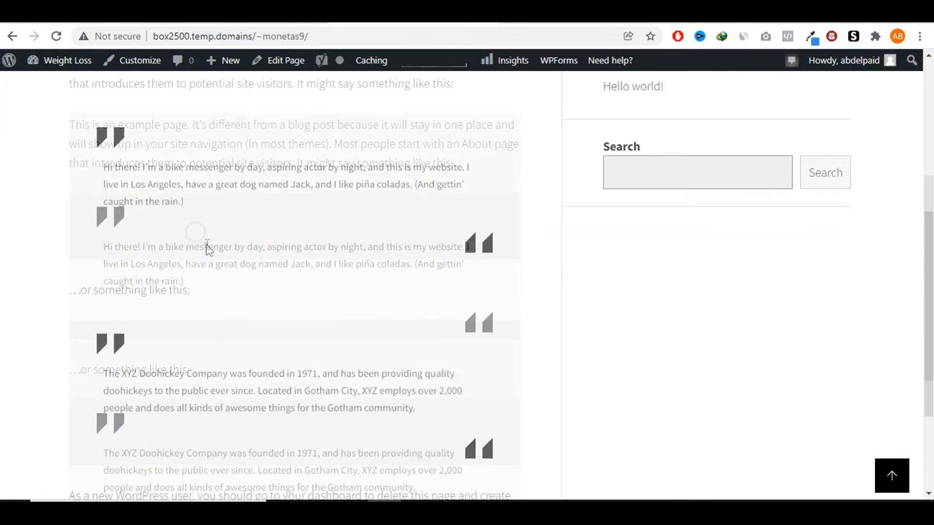
pyautogui.scroll(7, 205, 454)
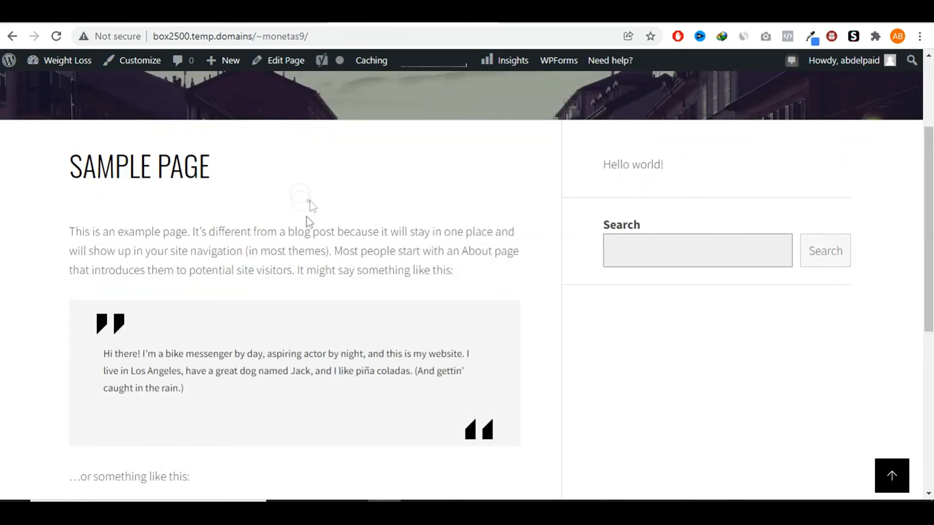
pyautogui.scroll(3, 303, 293)
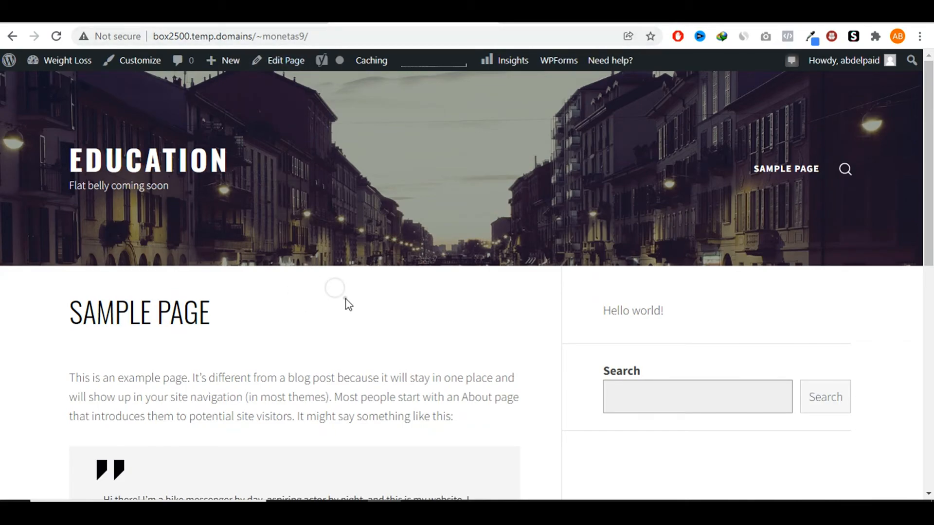
# - Return to the General Settings page, reload it, and start a new post with the cursor in its first paragraph block
pyautogui.click(210, 16)
pyautogui.press('F5')
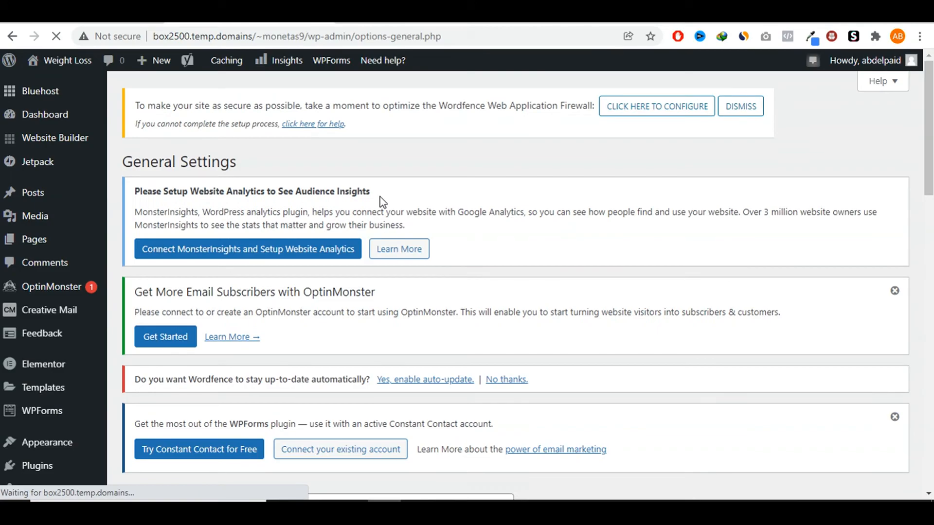
pyautogui.scroll(-3, 205, 234)
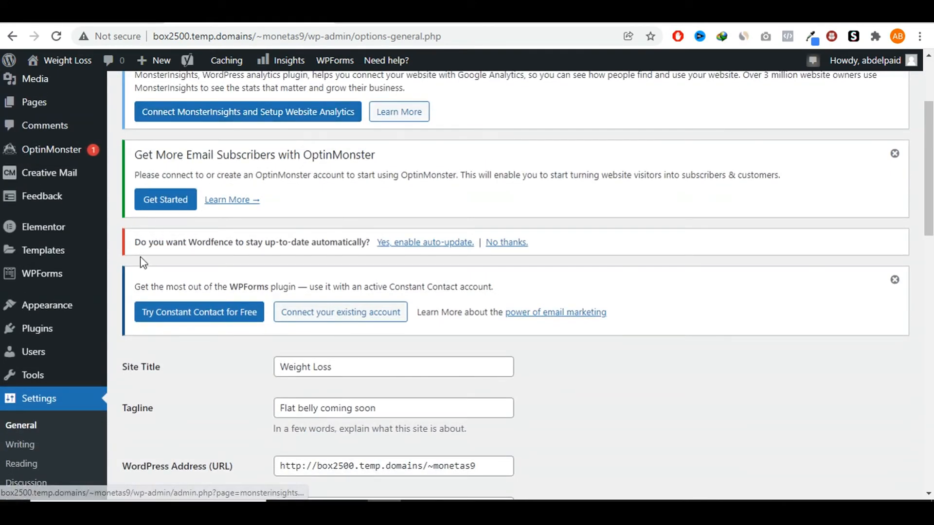
pyautogui.scroll(-6, 70, 437)
pyautogui.scroll(7, 44, 316)
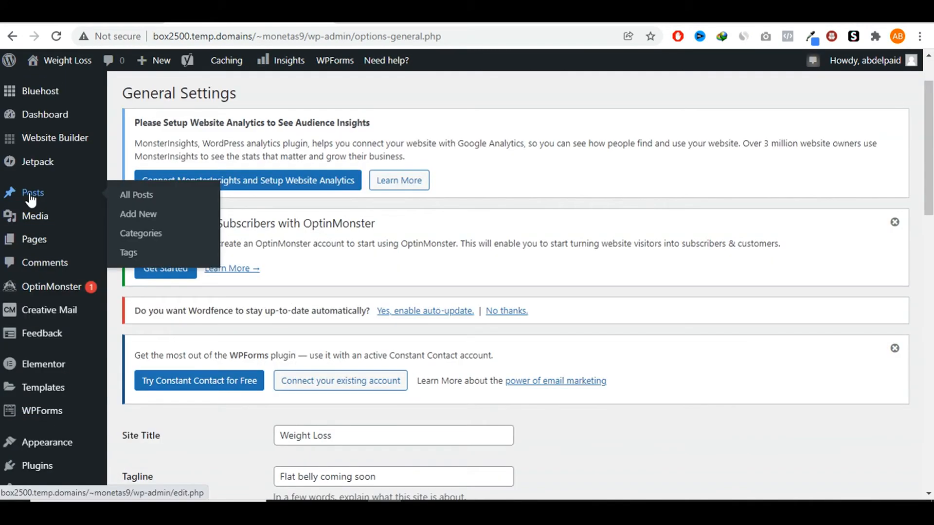
pyautogui.click(141, 218)
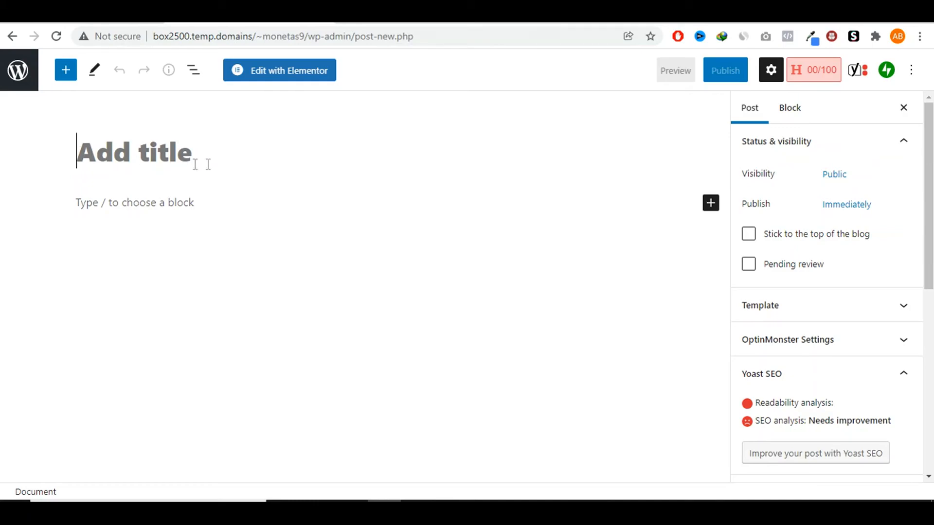
pyautogui.click(83, 202)
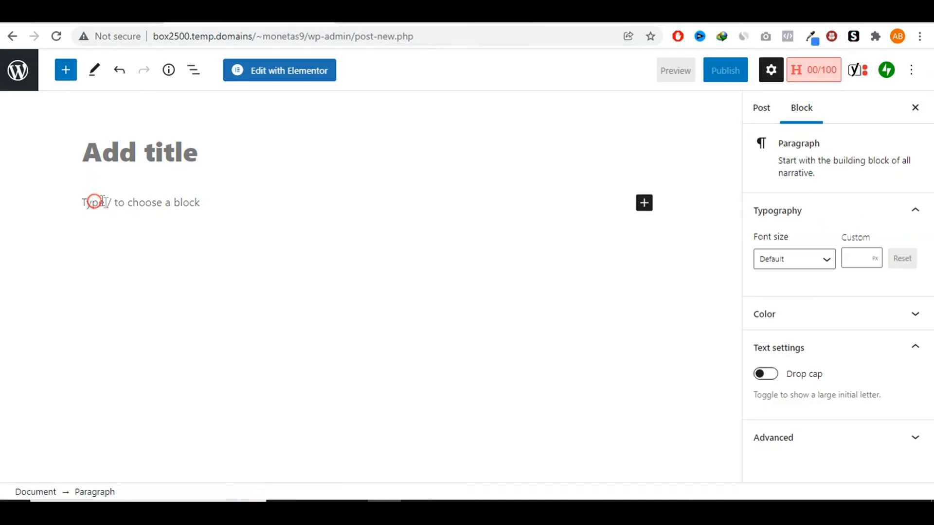